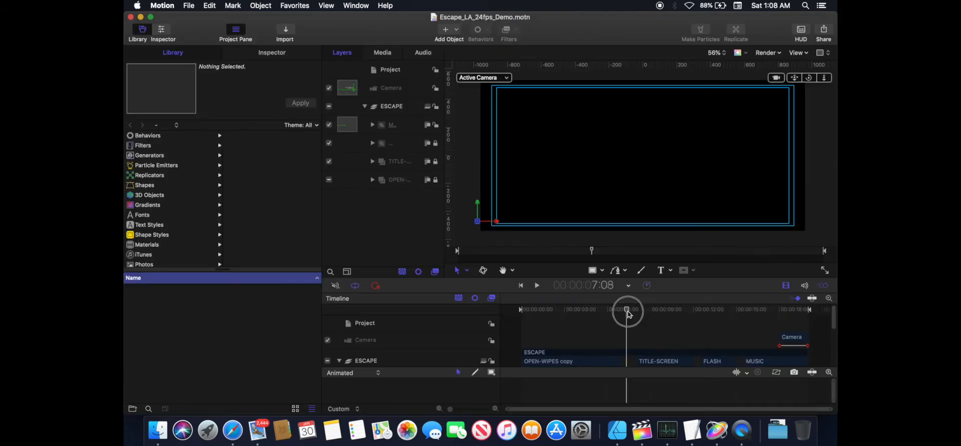
# - Create a new blank Motion Project with the Broadcast HD 1080 preset at a frame rate of 24 fps
pyautogui.moveTo(626, 311); pyautogui.dragTo(661, 313)
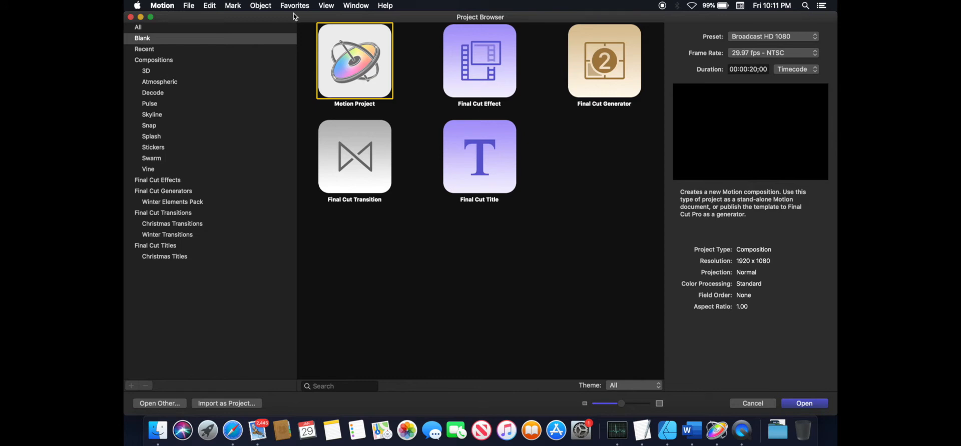
pyautogui.click(816, 37)
pyautogui.click(780, 38)
pyautogui.click(816, 57)
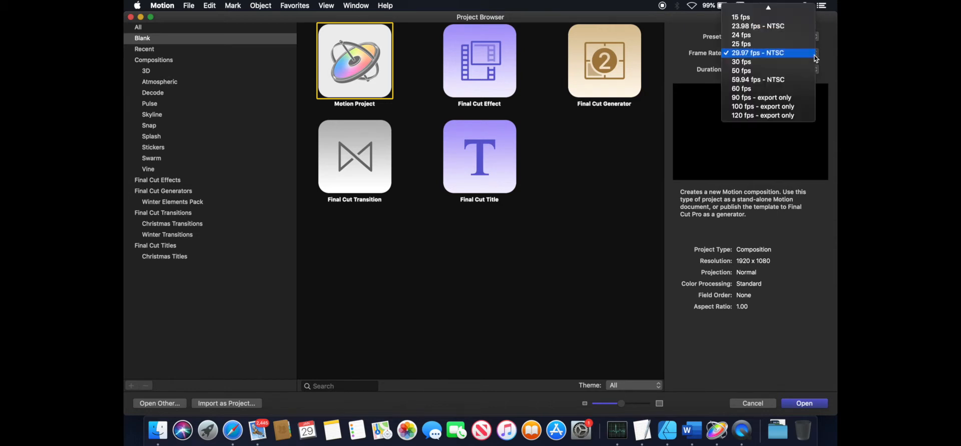
pyautogui.click(745, 35)
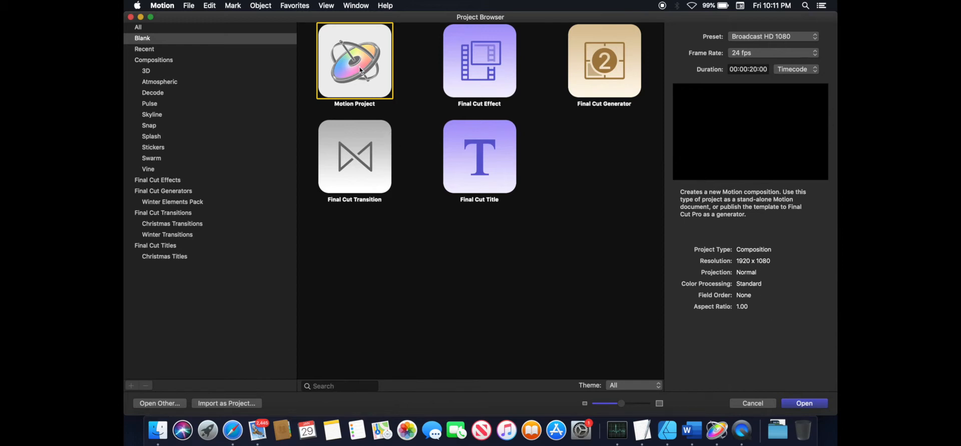
pyautogui.click(806, 403)
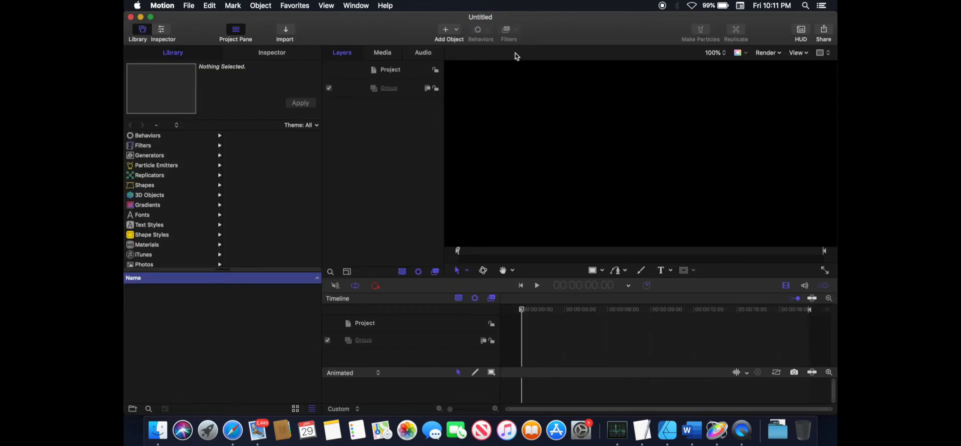
# - Set the project's pixel aspect ratio to NTSC D1/DV Anamorphic in the project properties
pyautogui.click(715, 53)
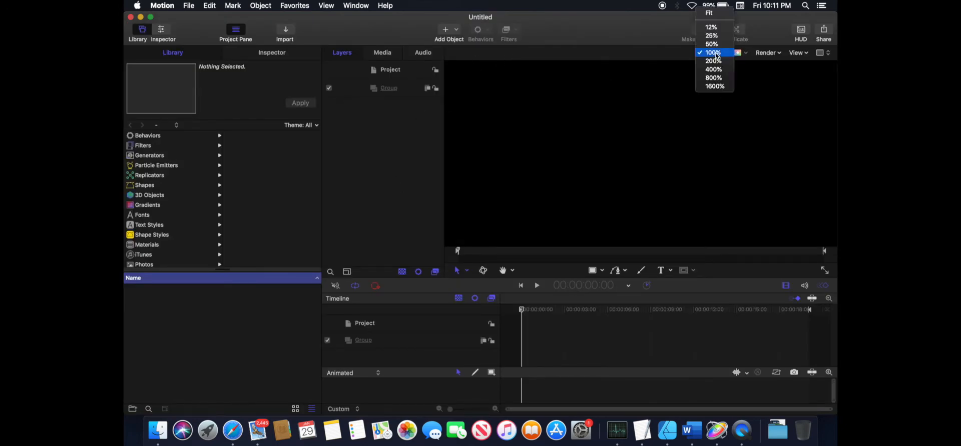
pyautogui.click(707, 13)
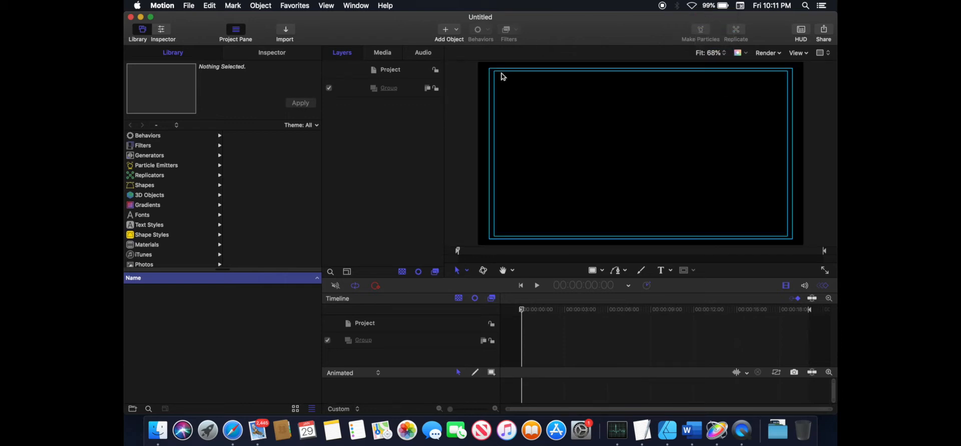
pyautogui.click(394, 71)
pyautogui.click(277, 55)
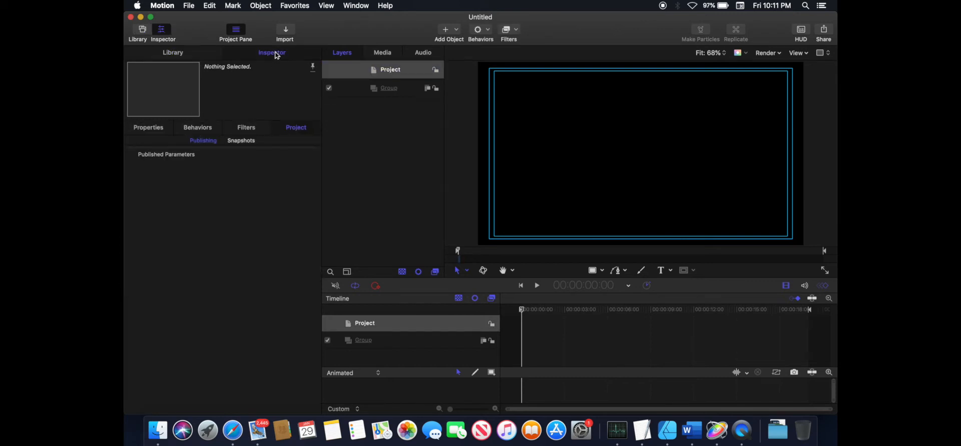
pyautogui.click(159, 129)
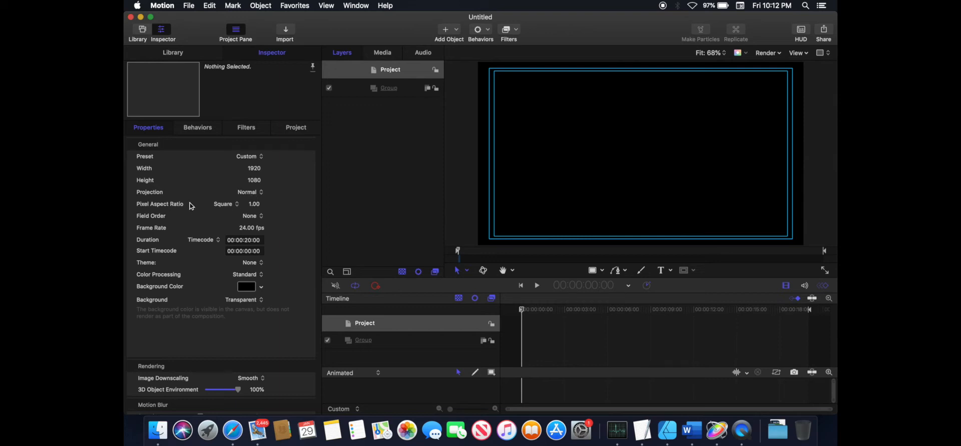
pyautogui.click(236, 205)
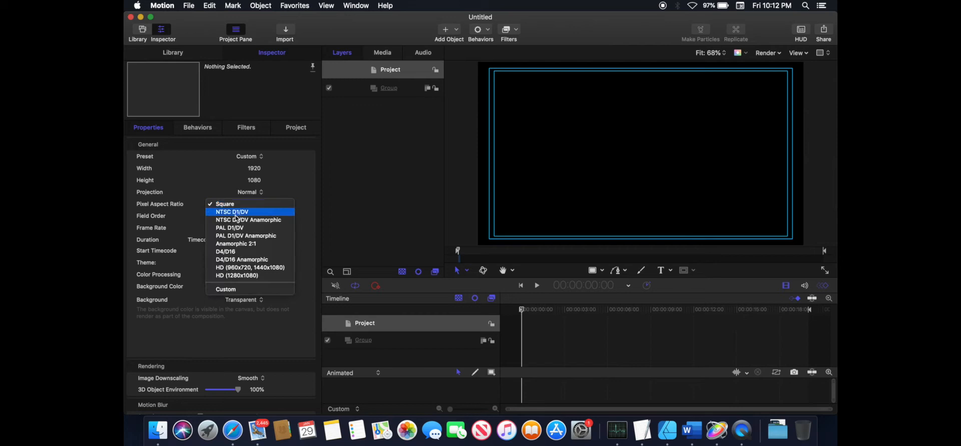
pyautogui.click(278, 224)
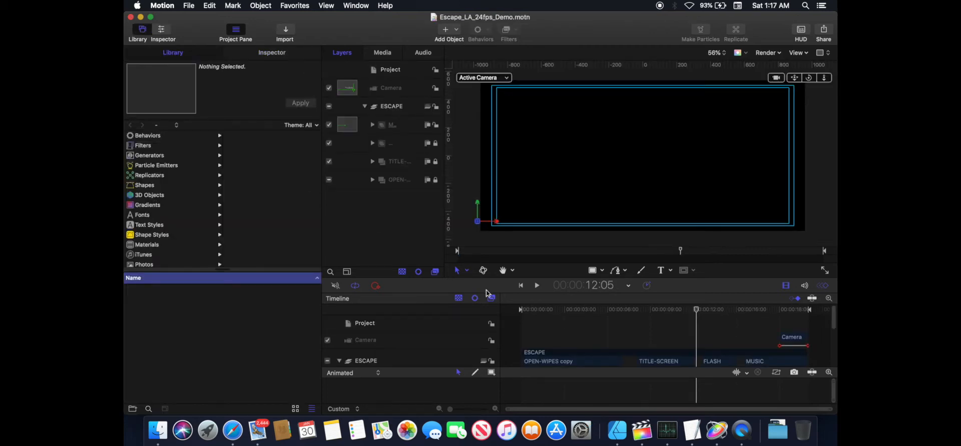
# - Scrub through the timeline of the Escape from L.A. demo project to preview the finished title
pyautogui.moveTo(696, 312); pyautogui.dragTo(666, 313)
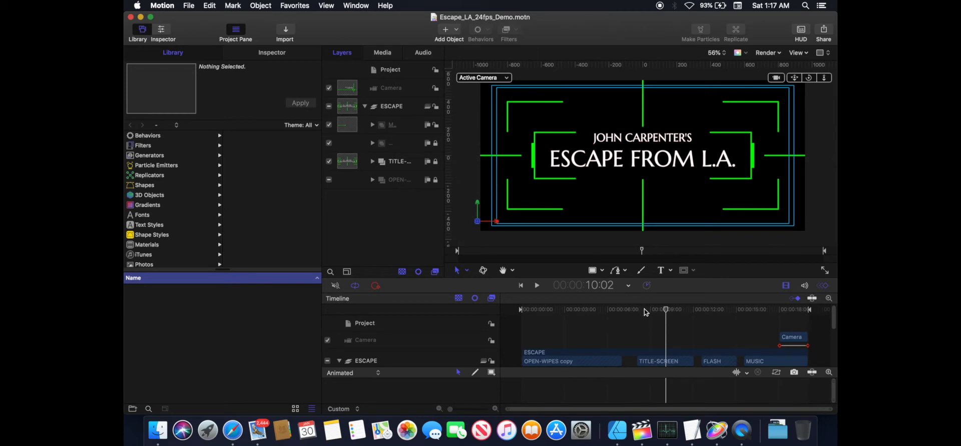
pyautogui.moveTo(666, 313); pyautogui.dragTo(641, 314)
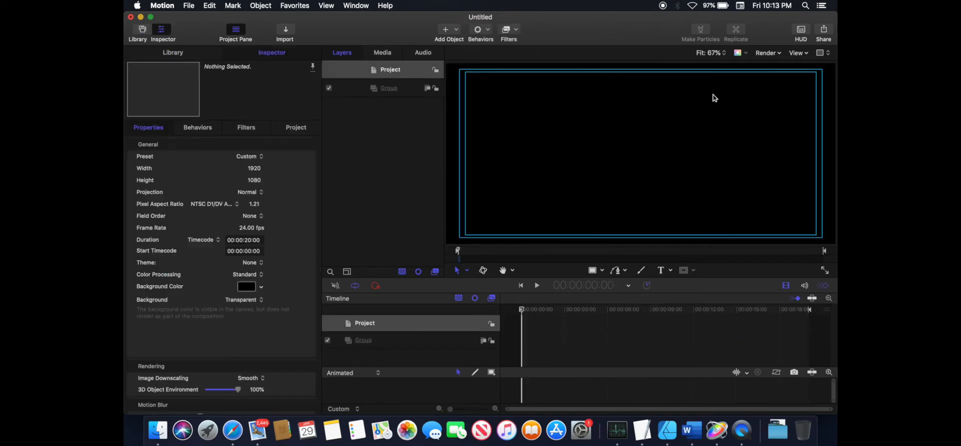
# - Turn on the grid overlay in the canvas
pyautogui.click(803, 53)
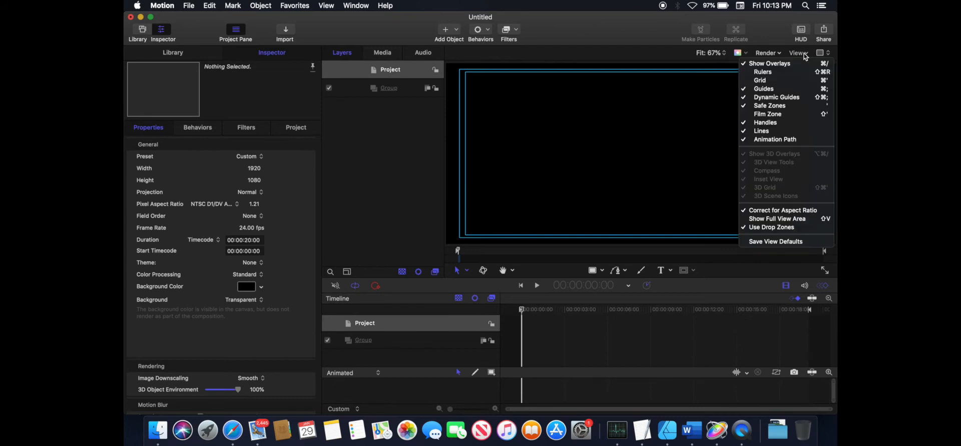
pyautogui.click(761, 81)
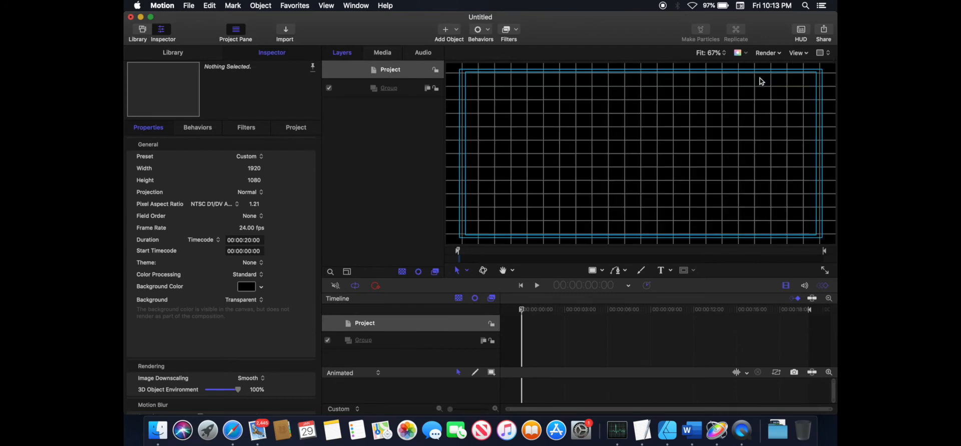
pyautogui.press('b')
# - Add three new empty groups to the project
pyautogui.click(446, 32)
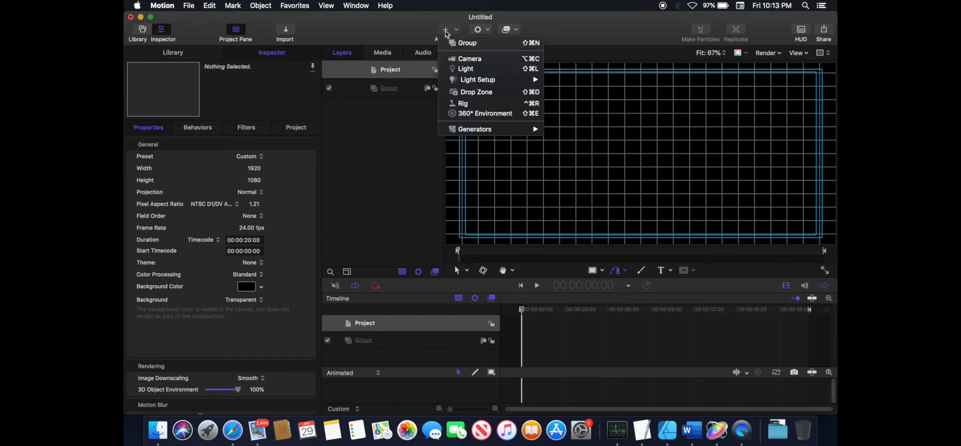
pyautogui.click(450, 44)
pyautogui.click(446, 32)
pyautogui.click(450, 44)
pyautogui.click(445, 32)
pyautogui.click(450, 44)
# - Rename the bottom group Title
pyautogui.click(400, 144)
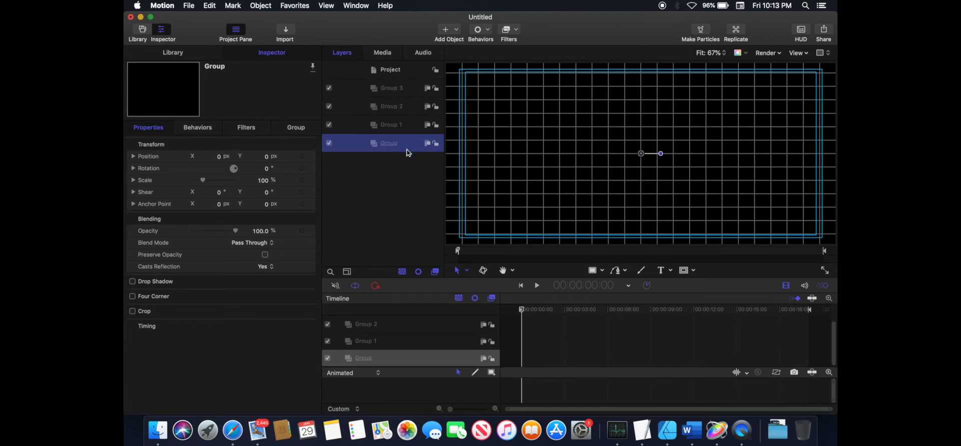
pyautogui.doubleClick(389, 144)
pyautogui.write('Title')
# - Rename the second group Crosshairs
pyautogui.click(396, 125)
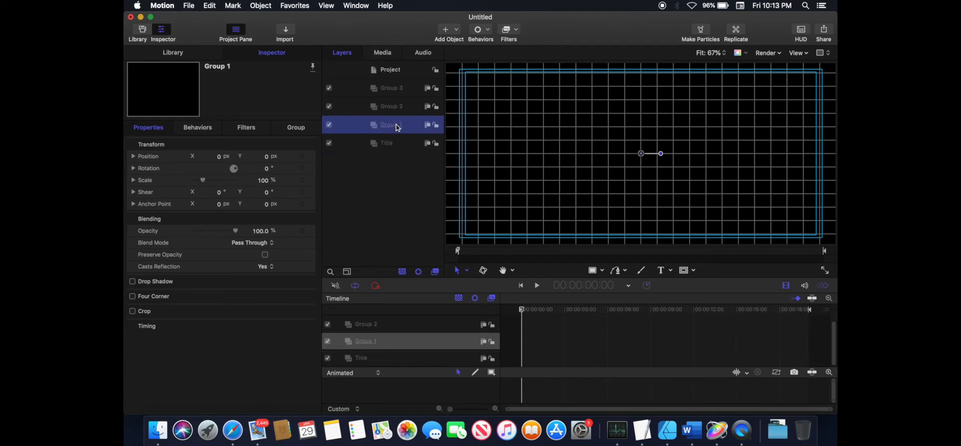
pyautogui.doubleClick(396, 126)
pyautogui.write('Crosshairs')
pyautogui.press('Return')
# - Rename the third group Brackets
pyautogui.click(391, 109)
pyautogui.doubleClick(399, 109)
pyautogui.tripleClick(398, 108)
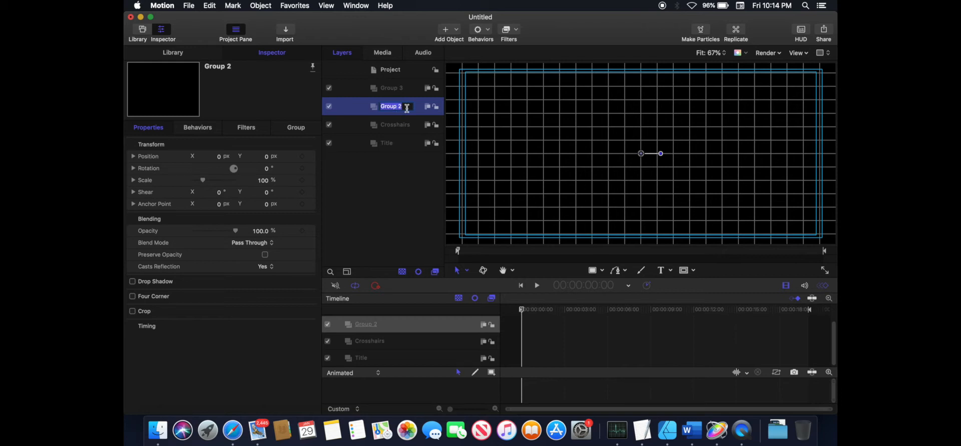
pyautogui.write('Brackets')
# - Rename the top group Corners
pyautogui.click(394, 91)
pyautogui.doubleClick(394, 89)
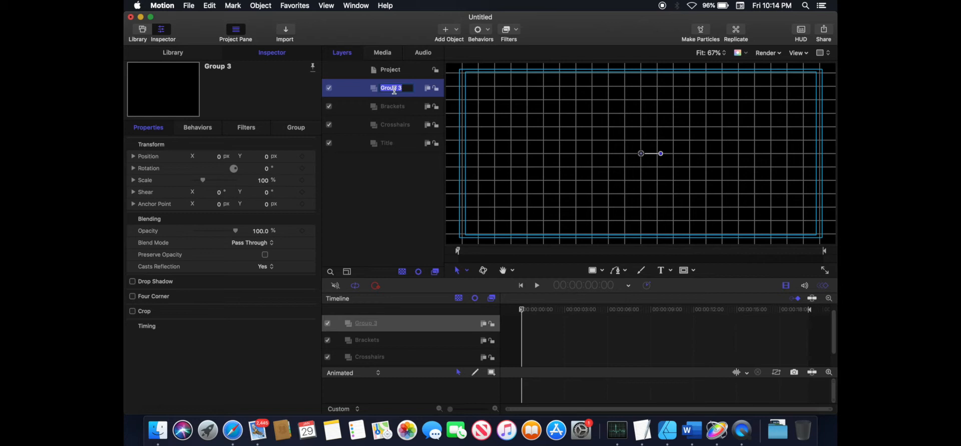
pyautogui.write('Corners')
pyautogui.press('Return')
# - Draw a vertical line in the Crosshairs group from the canvas's bottom edge up toward the centre
pyautogui.click(620, 271)
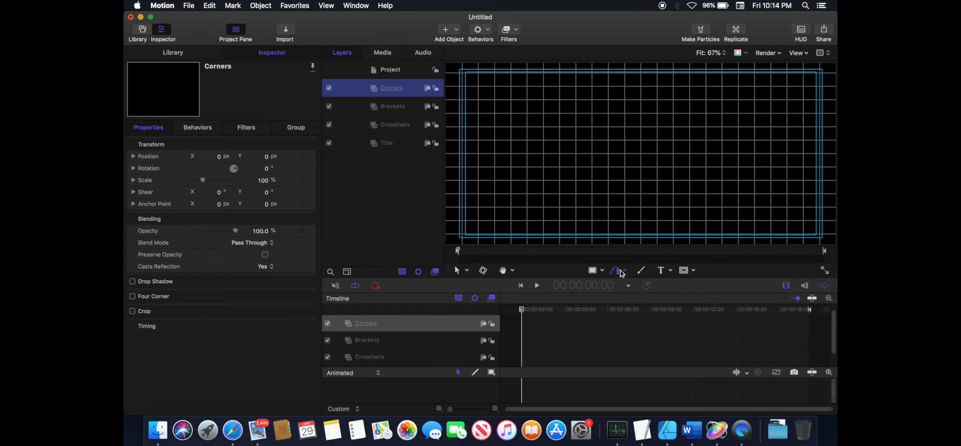
pyautogui.click(413, 124)
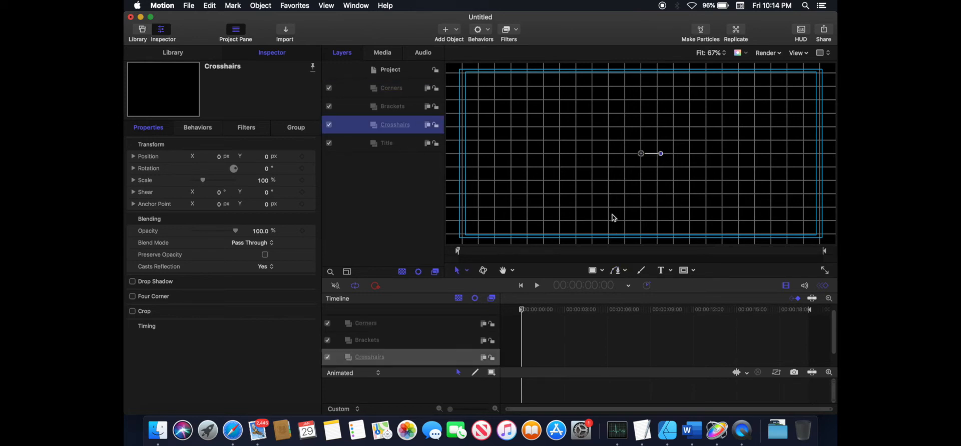
pyautogui.click(616, 271)
pyautogui.press('super+minus')
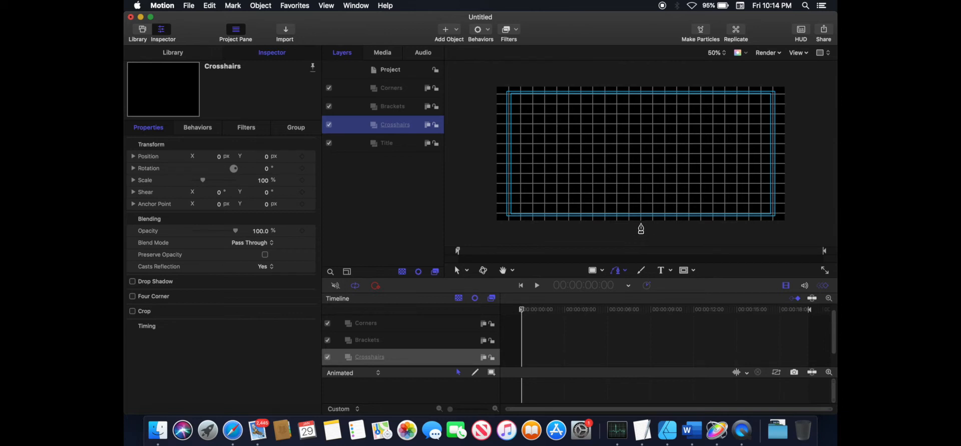
pyautogui.click(641, 224)
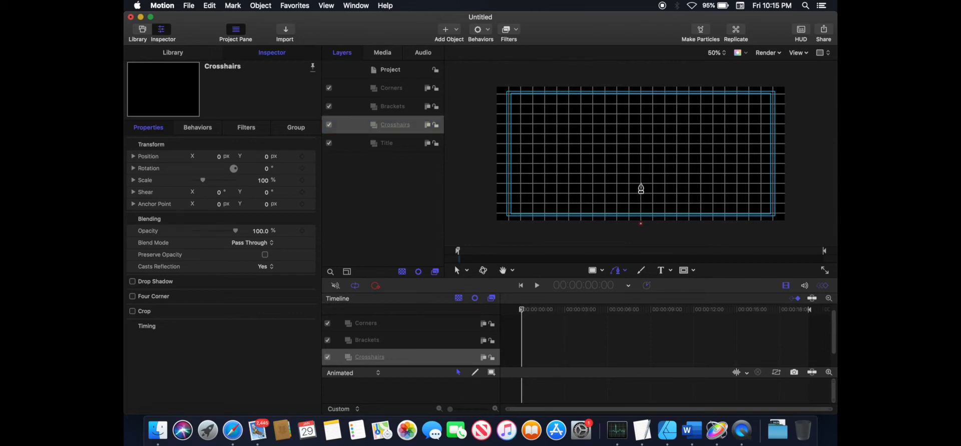
pyautogui.click(641, 184)
pyautogui.click(457, 271)
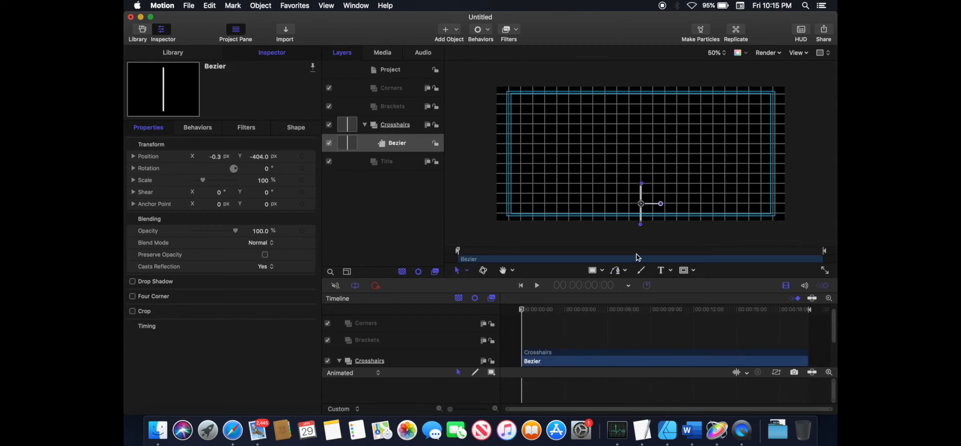
# - Draw a matching vertical line from the canvas's top edge down toward the centre
pyautogui.click(619, 270)
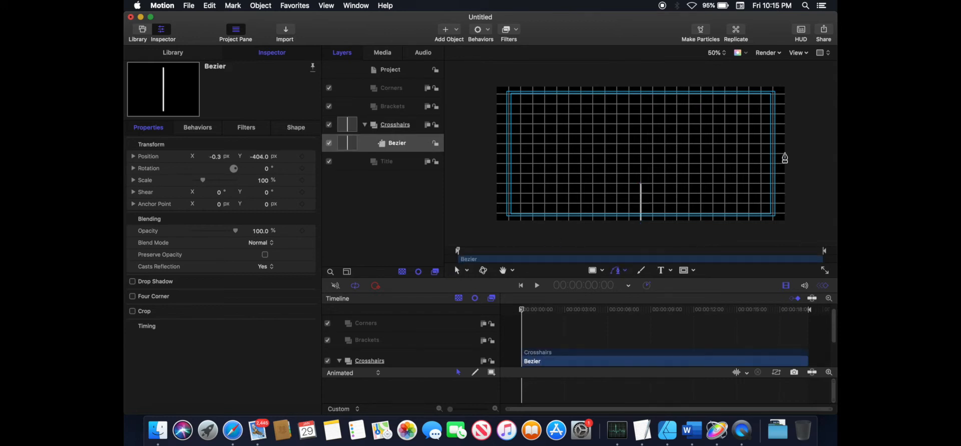
pyautogui.click(641, 134)
pyautogui.click(457, 270)
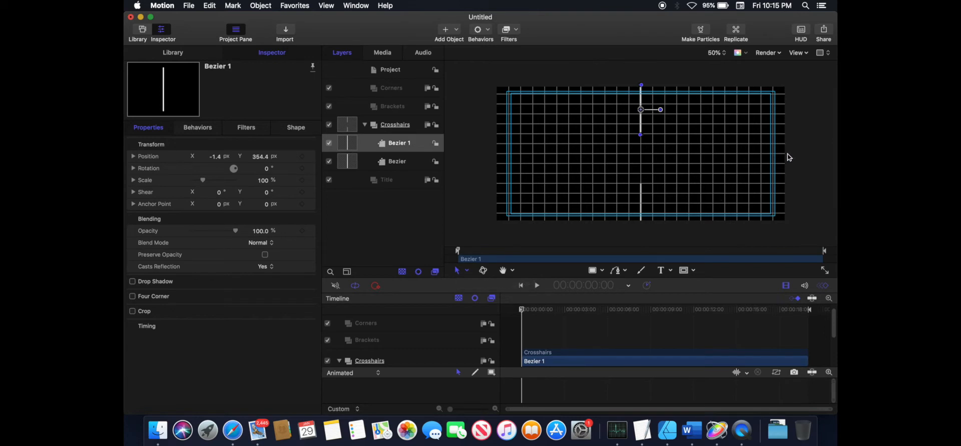
# - Draw a horizontal line from the canvas's right edge in toward the centre
pyautogui.click(615, 272)
pyautogui.click(787, 153)
pyautogui.click(713, 154)
pyautogui.press('Return')
# - Draw a horizontal line from the canvas's left edge in toward the centre
pyautogui.click(615, 272)
pyautogui.click(492, 154)
pyautogui.click(567, 153)
pyautogui.press('Return')
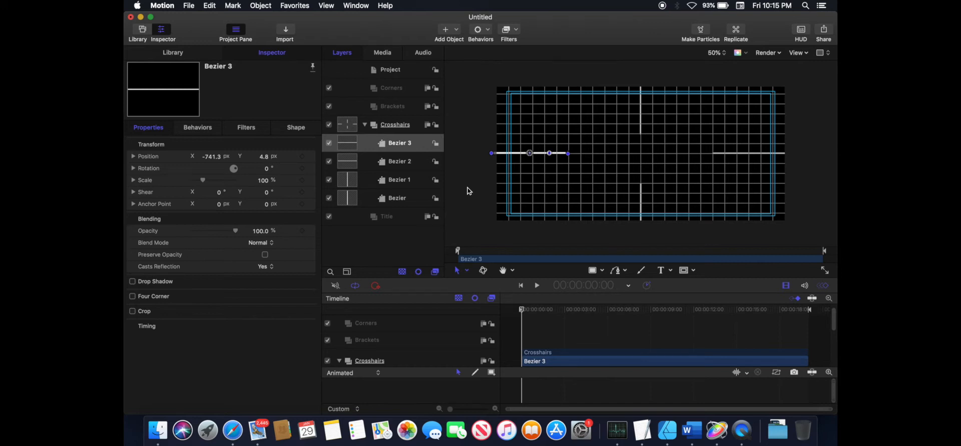
# - Draw a small rectangle left of the canvas centre and move it into the Brackets group
pyautogui.click(365, 125)
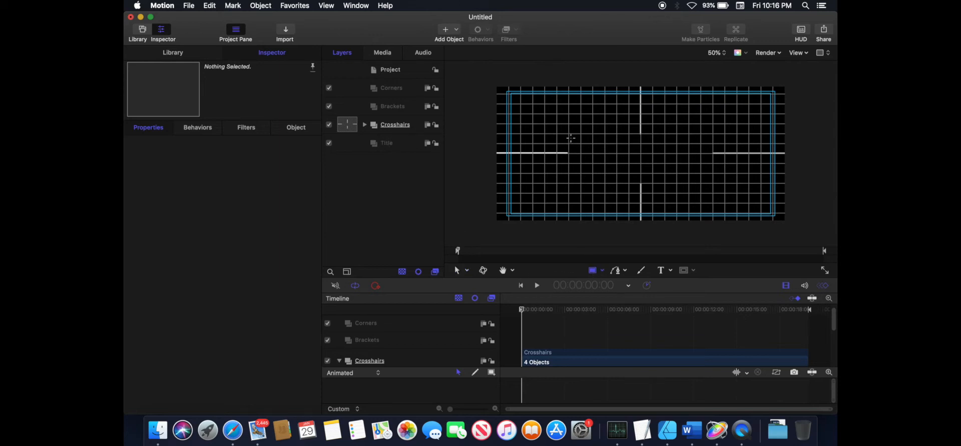
pyautogui.moveTo(569, 134)
pyautogui.mouseDown()
pyautogui.moveTo(570, 150)
pyautogui.moveTo(617, 174)
pyautogui.mouseUp()
pyautogui.moveTo(350, 143); pyautogui.dragTo(376, 108)
pyautogui.click(365, 144)
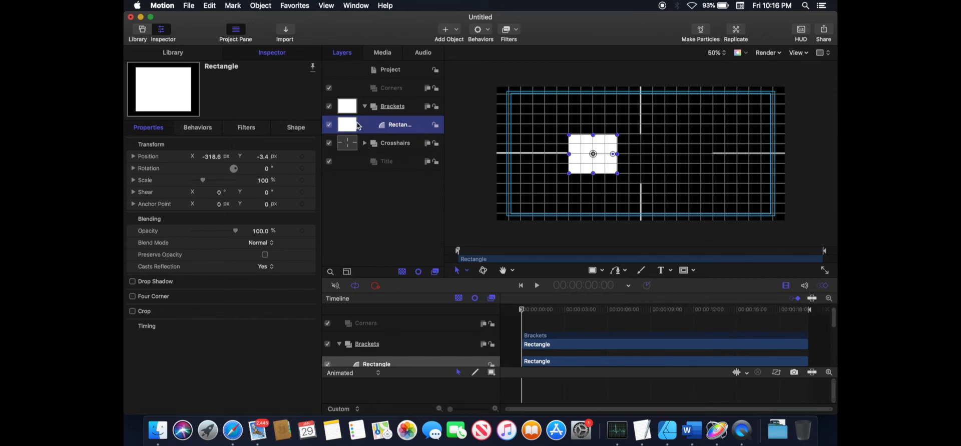
# - Duplicate the rectangle and rename the original LB
pyautogui.press('super+d')
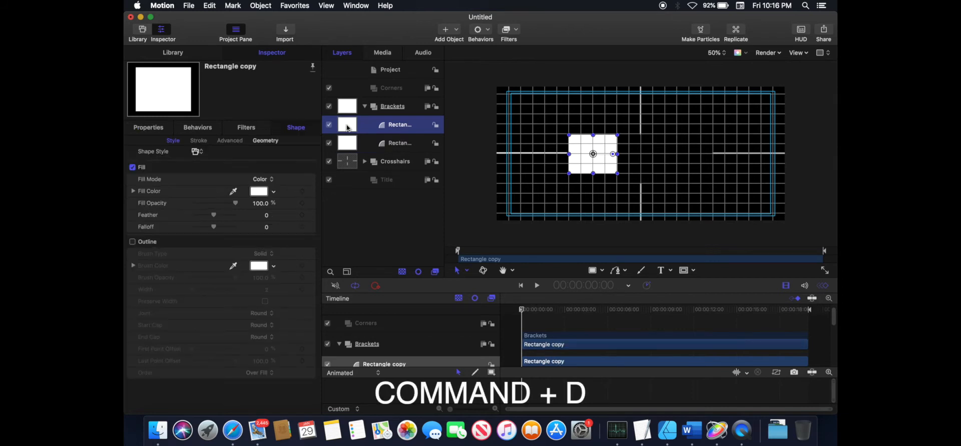
pyautogui.click(406, 144)
pyautogui.doubleClick(406, 145)
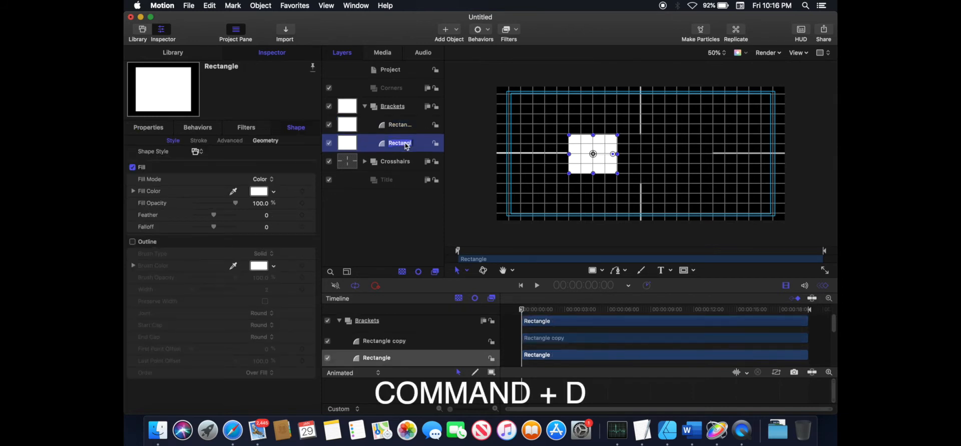
pyautogui.write('LB')
pyautogui.press('Return')
# - Rename the rectangle copy RB
pyautogui.doubleClick(395, 124)
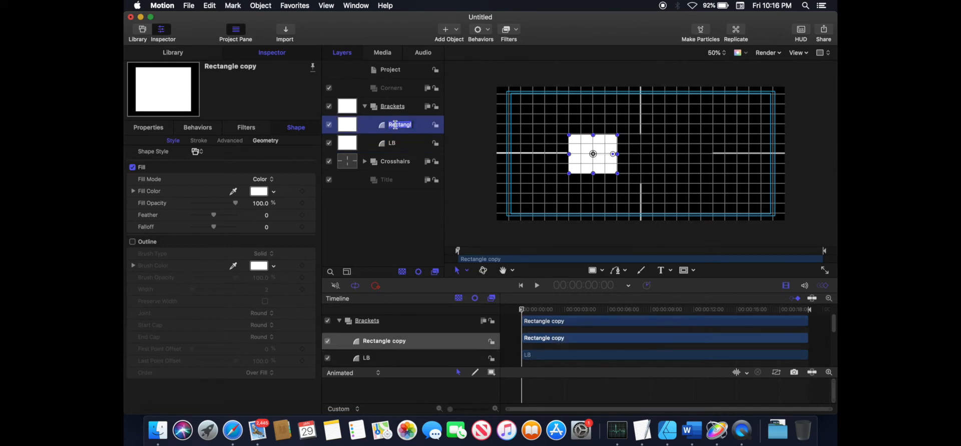
pyautogui.write('RB')
pyautogui.press('Return')
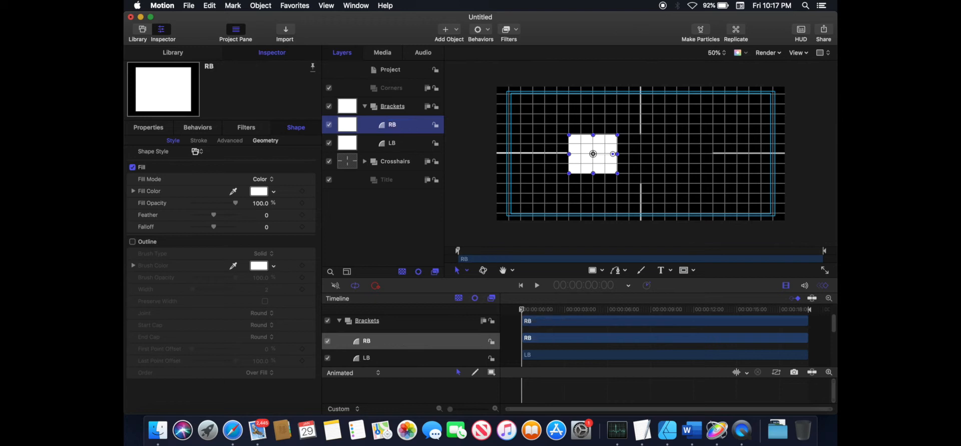
# - Set RB's position to X 318 px and Y 0 px
pyautogui.click(145, 129)
pyautogui.click(260, 157)
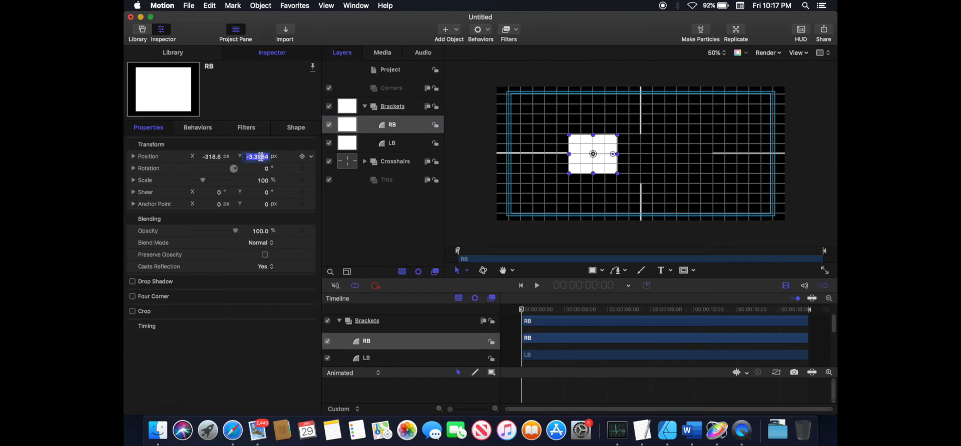
pyautogui.write('0')
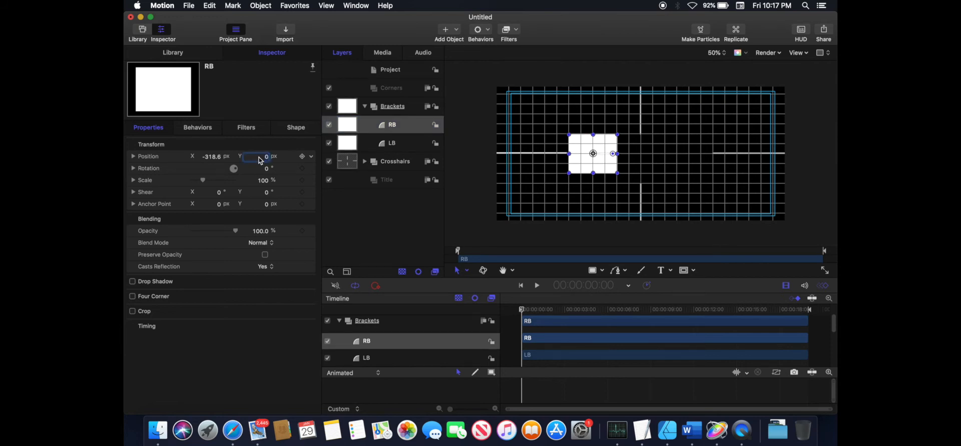
pyautogui.click(214, 157)
pyautogui.moveTo(212, 160); pyautogui.dragTo(378, 158)
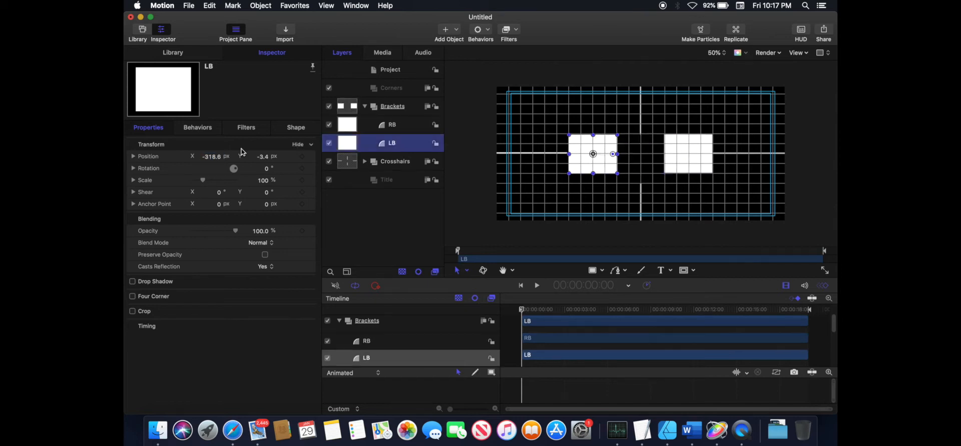
pyautogui.click(264, 157)
pyautogui.moveTo(525, 158); pyautogui.dragTo(531, 158)
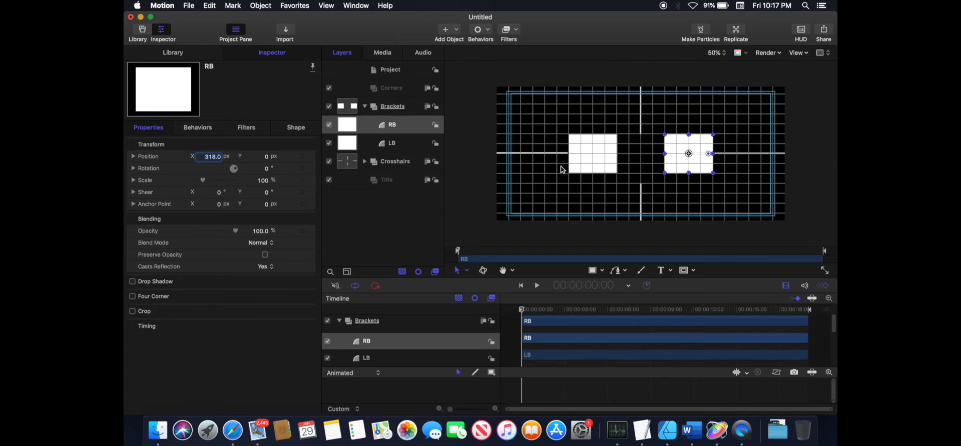
# - Switch RB and LB to outline-only shapes by enabling their outlines and turning off their fills
pyautogui.click(297, 128)
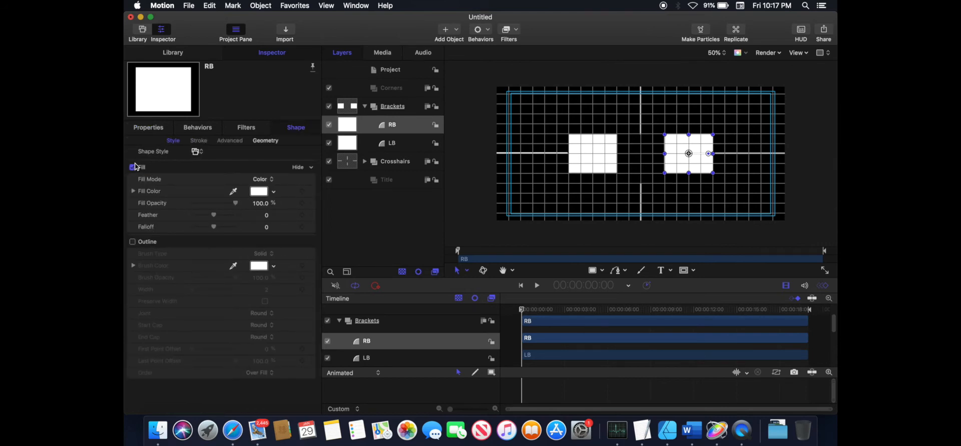
pyautogui.click(133, 242)
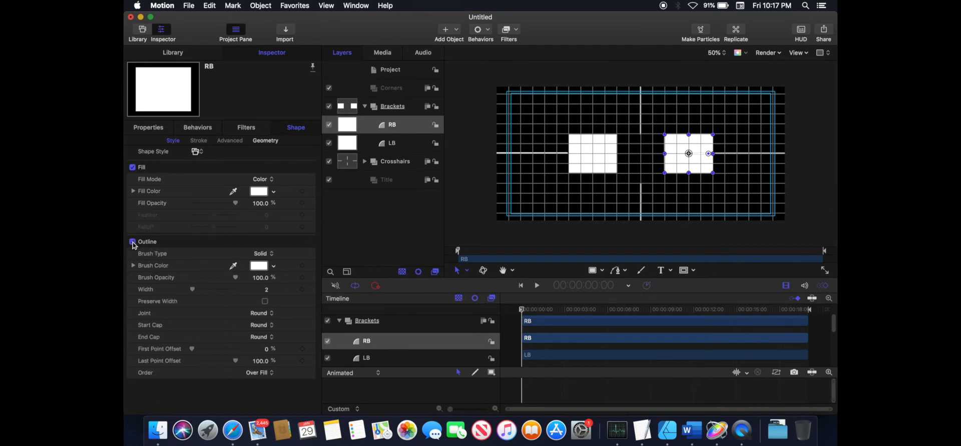
pyautogui.click(132, 168)
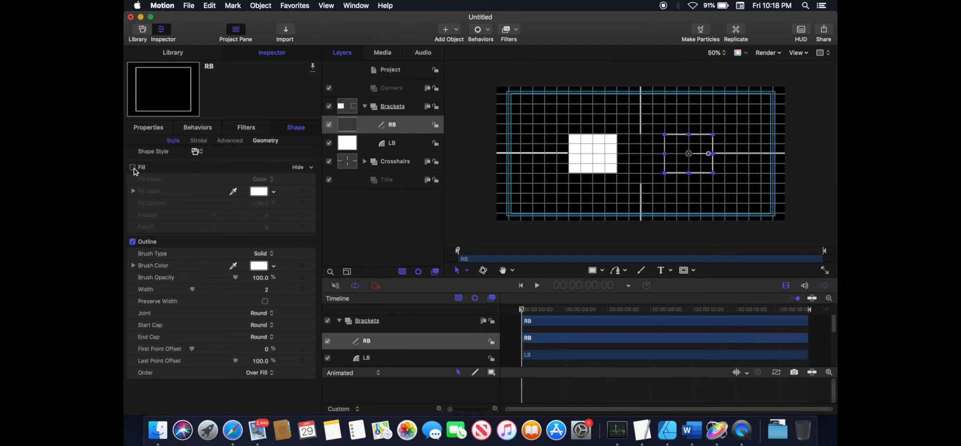
pyautogui.click(345, 143)
pyautogui.click(132, 242)
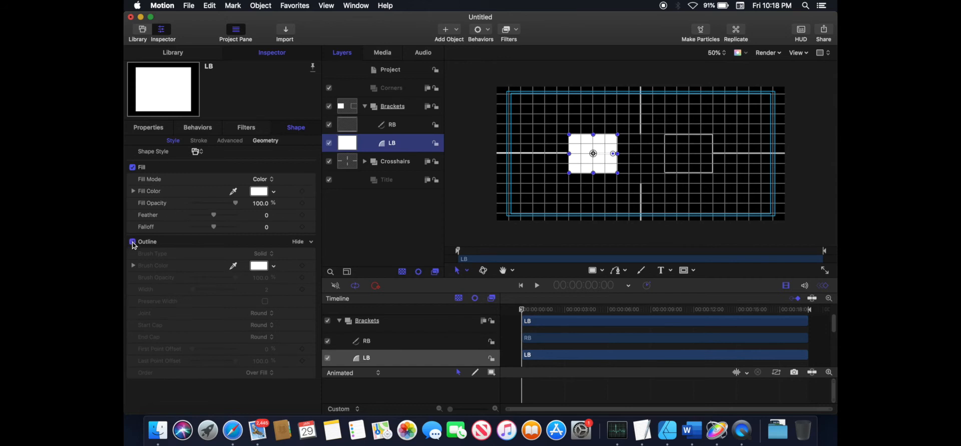
pyautogui.click(133, 168)
# - Convert LB's rectangle geometry to editable control points
pyautogui.click(268, 141)
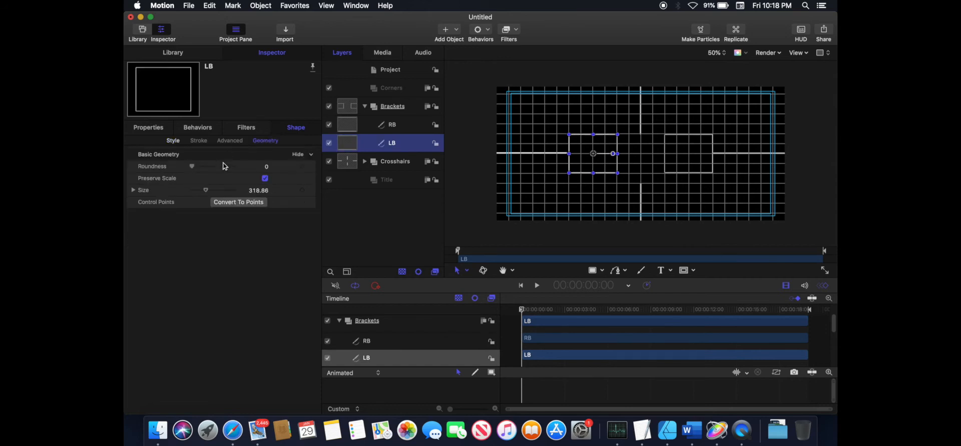
pyautogui.click(253, 201)
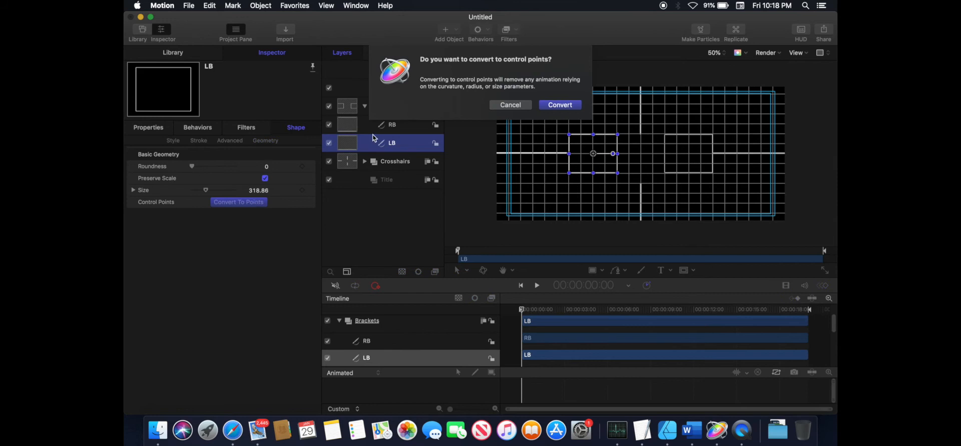
pyautogui.click(561, 105)
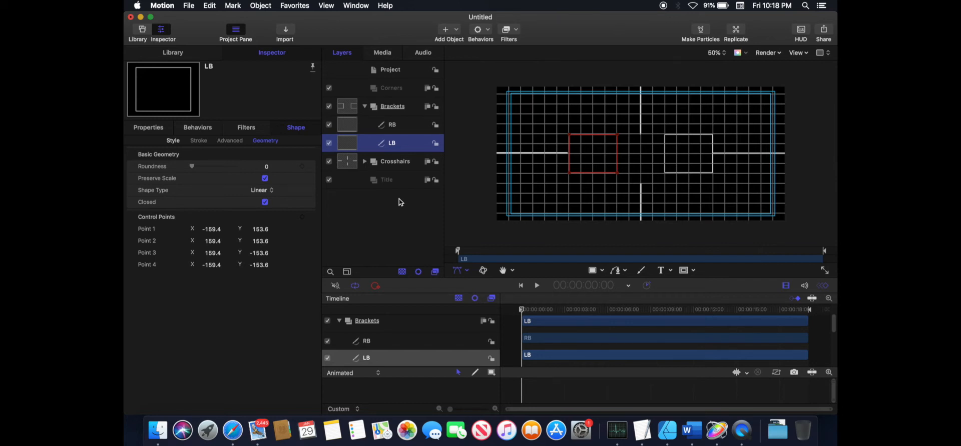
# - Open LB's path and rearrange its control points so it forms a left bracket
pyautogui.click(264, 179)
pyautogui.click(265, 203)
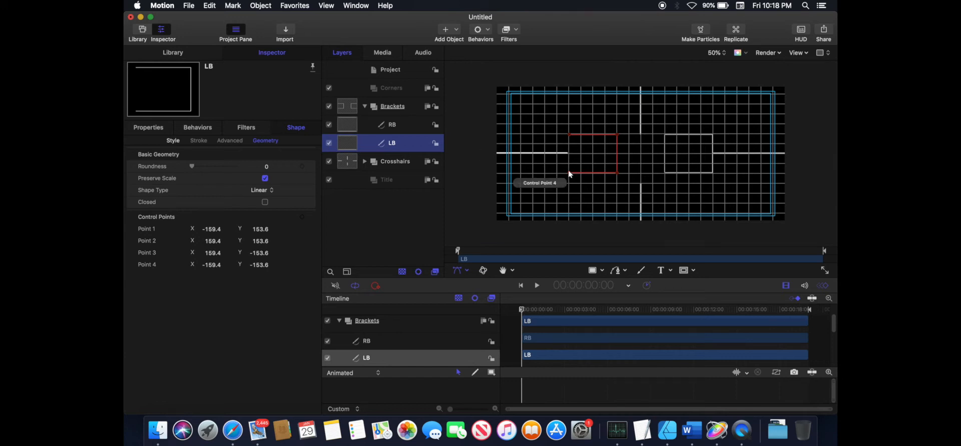
pyautogui.click(616, 173)
pyautogui.rightClick(616, 172)
pyautogui.click(638, 246)
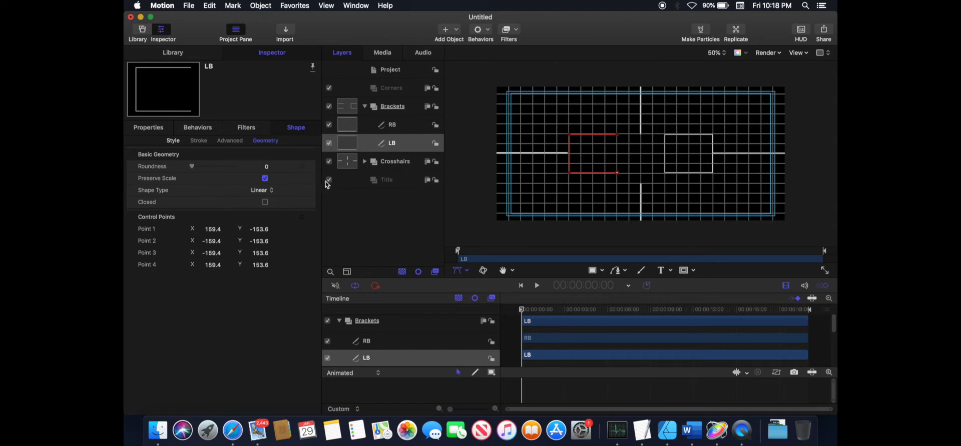
# - Set LB's outline colour to the Spring green pencil
pyautogui.click(172, 141)
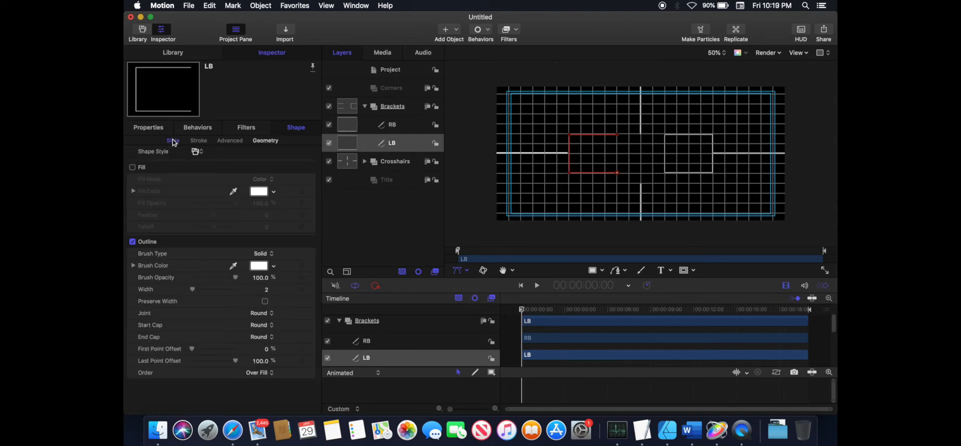
pyautogui.click(259, 266)
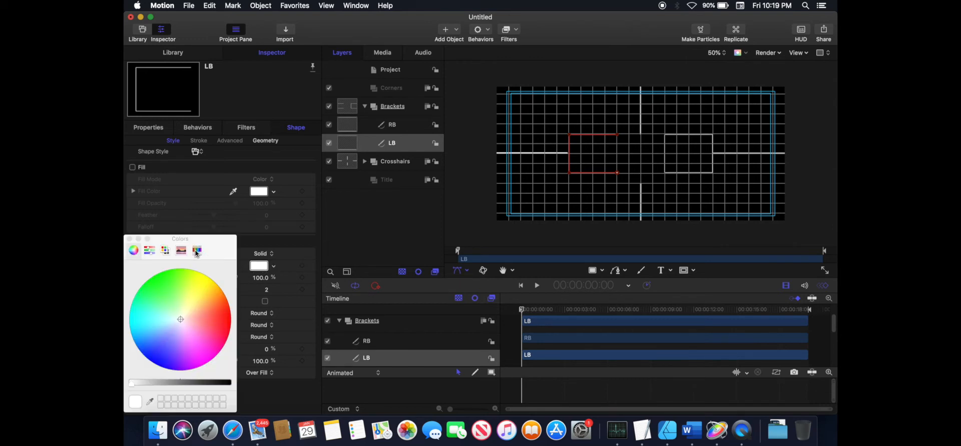
pyautogui.click(197, 251)
pyautogui.click(167, 343)
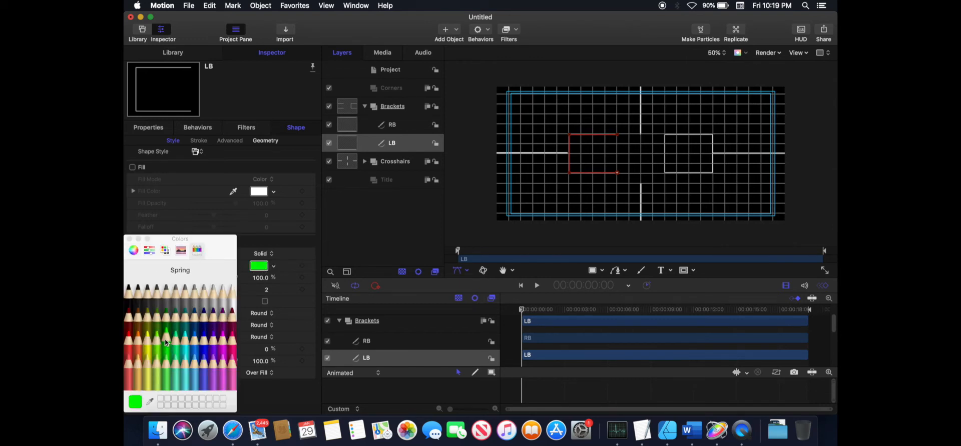
pyautogui.click(130, 240)
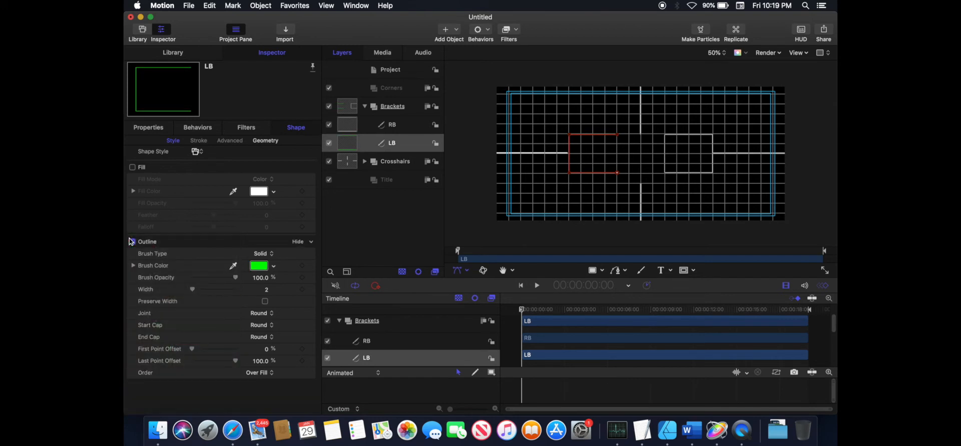
# - Set RB's outline colour to the Spring green pencil
pyautogui.click(354, 125)
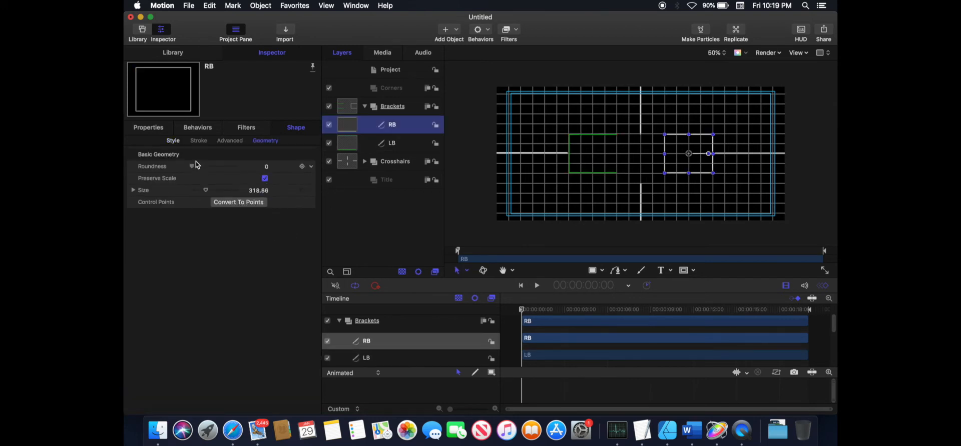
pyautogui.click(173, 141)
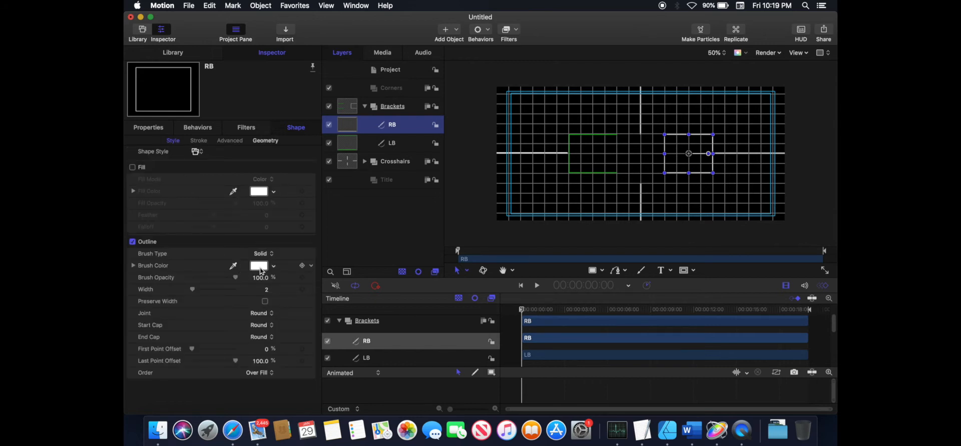
pyautogui.click(258, 268)
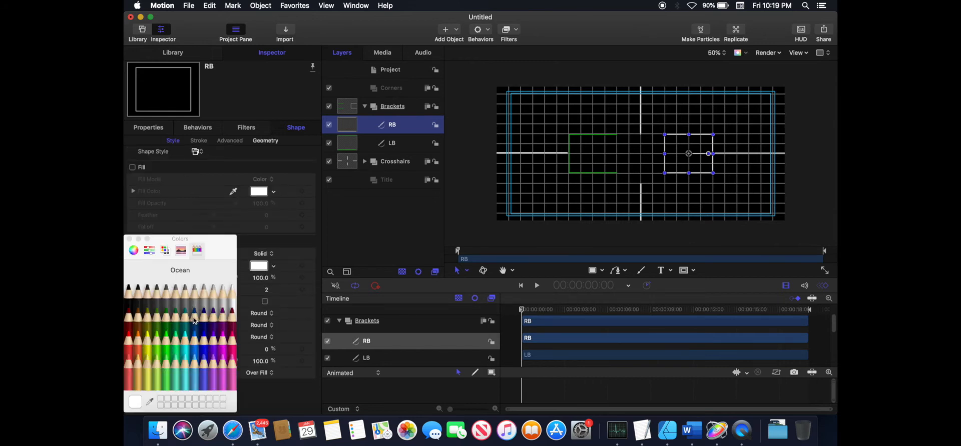
pyautogui.click(166, 339)
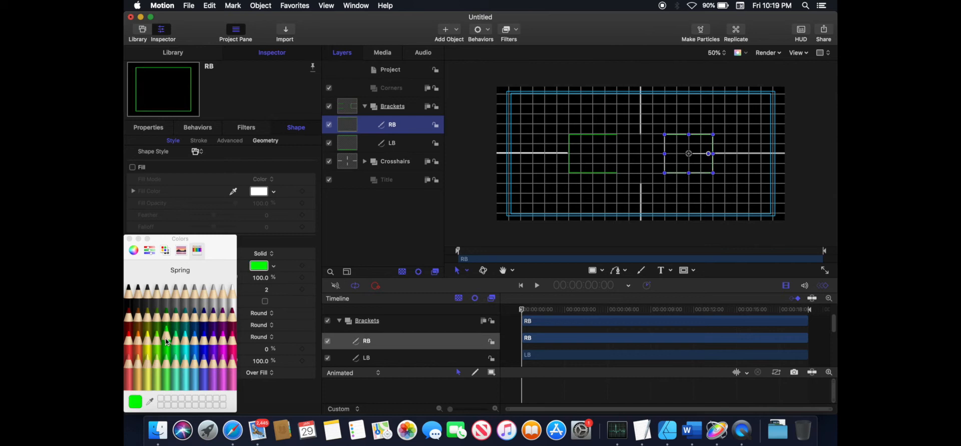
pyautogui.click(130, 240)
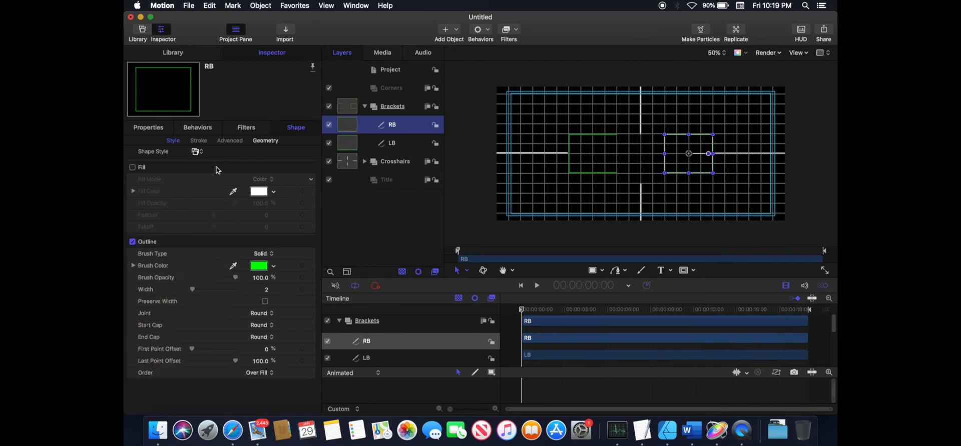
# - Convert RB to control points and open its path so it forms a right bracket
pyautogui.click(269, 143)
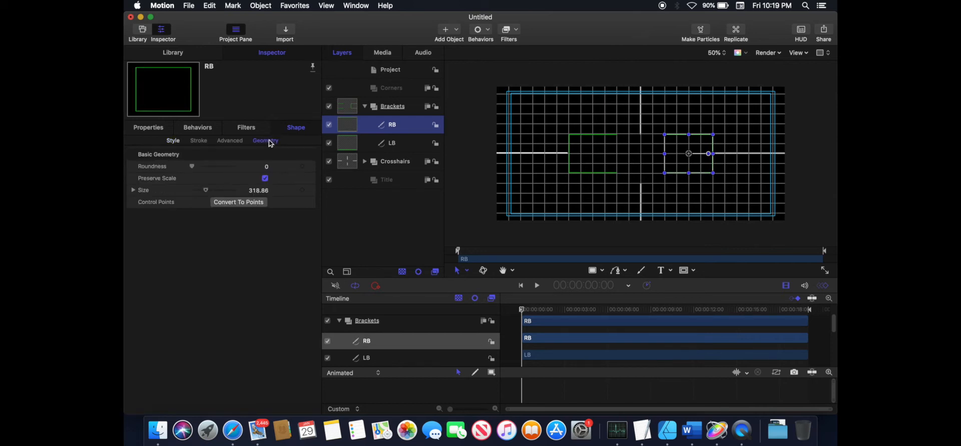
pyautogui.click(253, 203)
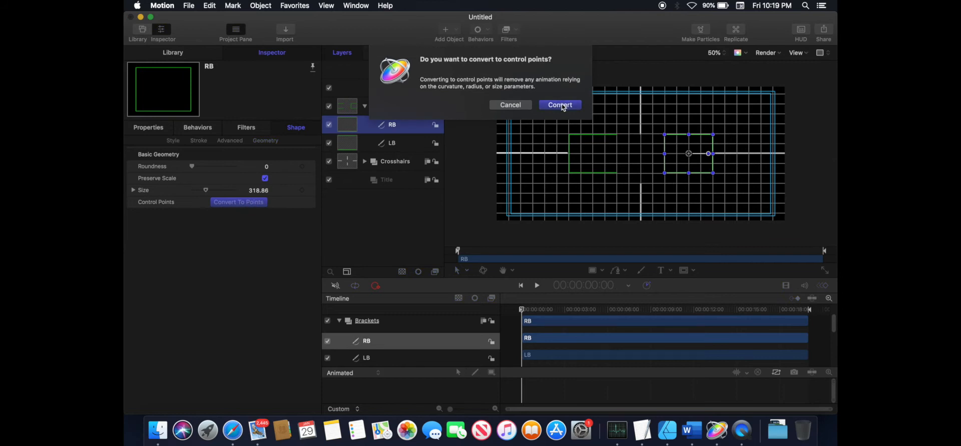
pyautogui.click(563, 107)
pyautogui.click(266, 203)
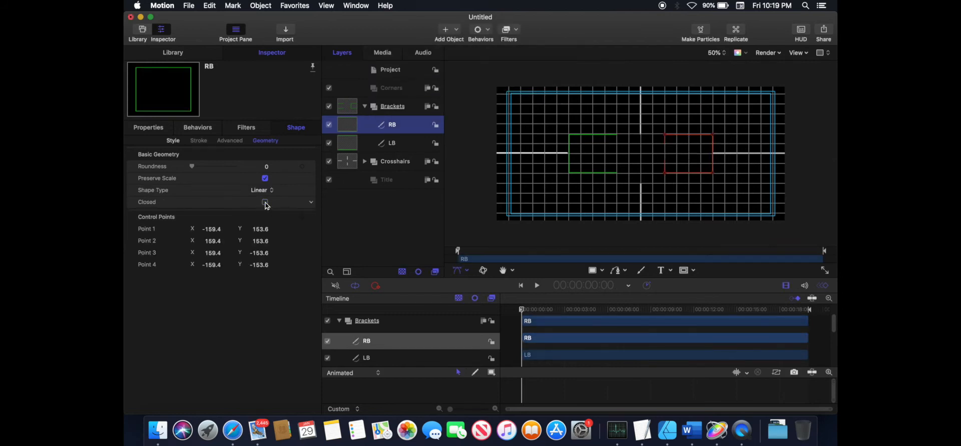
pyautogui.click(396, 224)
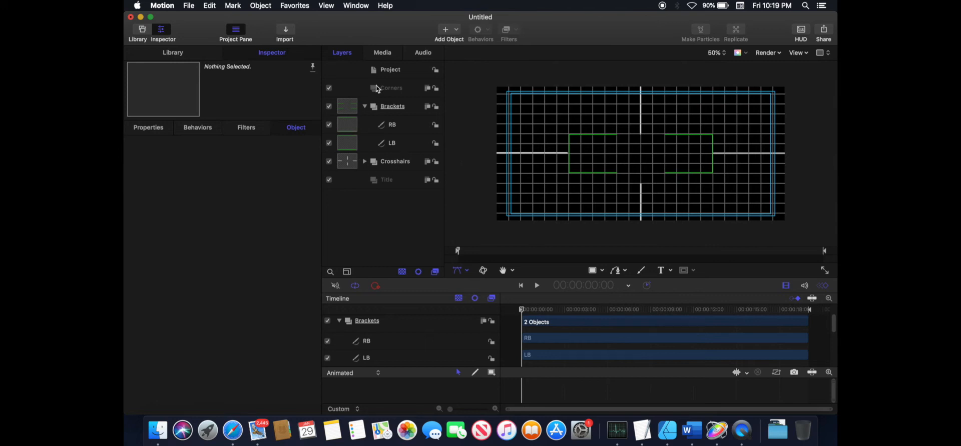
# - Draw an L-shaped Bezier corner in the Corners group at the canvas's top-left
pyautogui.click(404, 88)
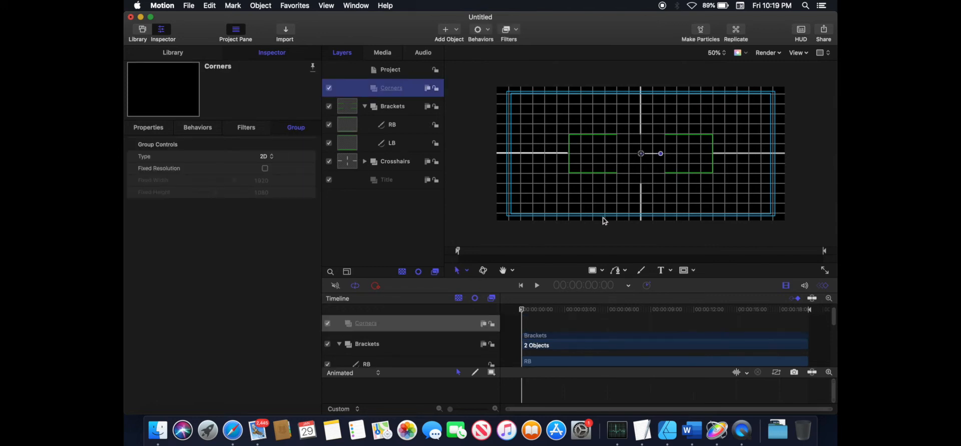
pyautogui.click(618, 273)
pyautogui.click(520, 124)
pyautogui.click(557, 94)
pyautogui.click(520, 94)
pyautogui.click(520, 124)
# - Open the corner path, turn off its fill and set its outline colour to green
pyautogui.click(266, 141)
pyautogui.click(265, 164)
pyautogui.click(173, 141)
pyautogui.click(133, 167)
pyautogui.click(258, 266)
pyautogui.click(173, 320)
pyautogui.click(128, 239)
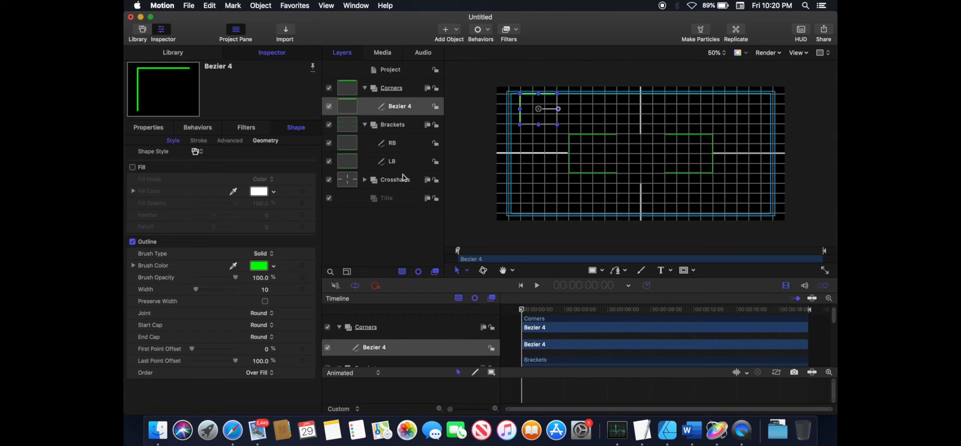
# - Duplicate the corner three times and rename the original TL
pyautogui.press('super+d')
pyautogui.press('super+d')
pyautogui.press('super+d')
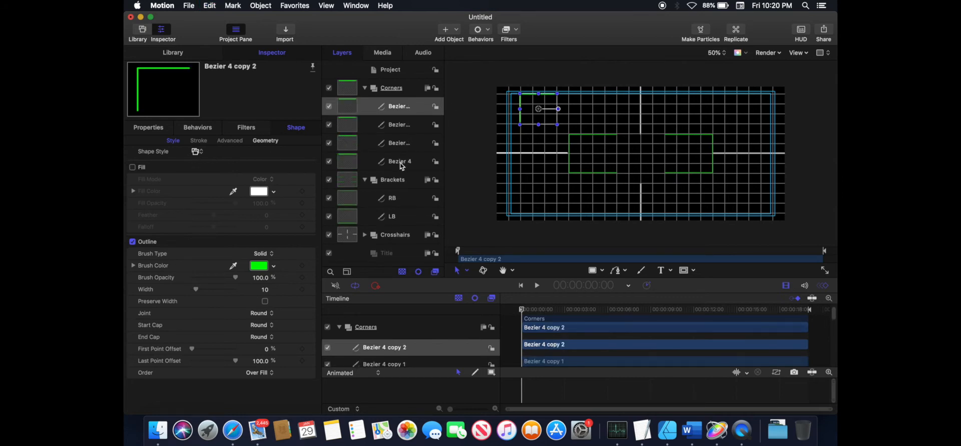
pyautogui.doubleClick(400, 161)
pyautogui.write('TL')
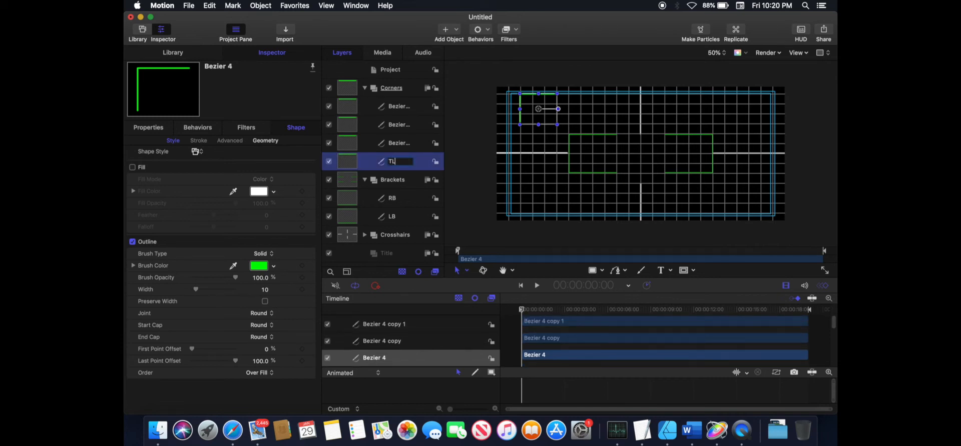
# - Rename the first corner copy TR
pyautogui.click(401, 147)
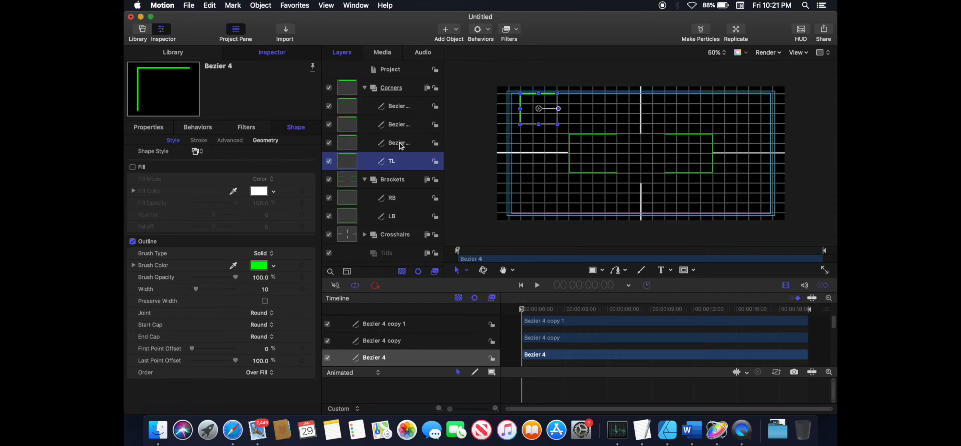
pyautogui.doubleClick(400, 145)
pyautogui.write('T')
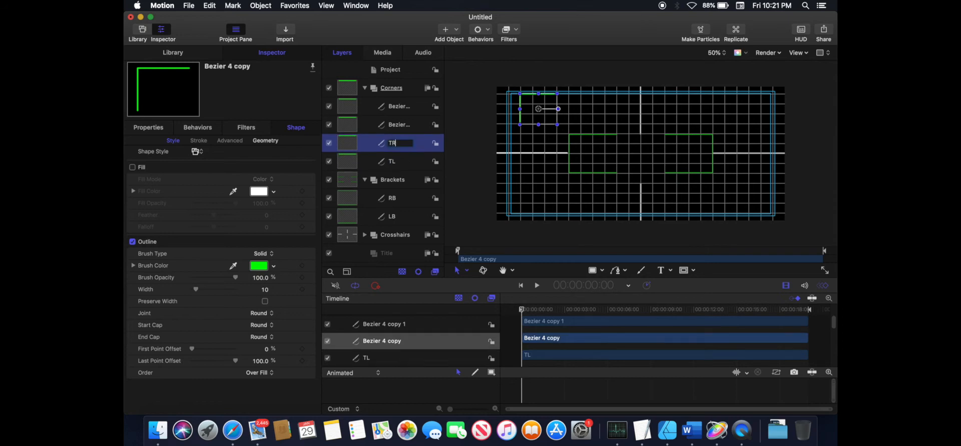
pyautogui.write('R')
# - Rename the remaining corner copies BL and BR
pyautogui.click(395, 125)
pyautogui.doubleClick(395, 125)
pyautogui.write('BL')
pyautogui.doubleClick(398, 107)
pyautogui.write('BR')
pyautogui.press('Return')
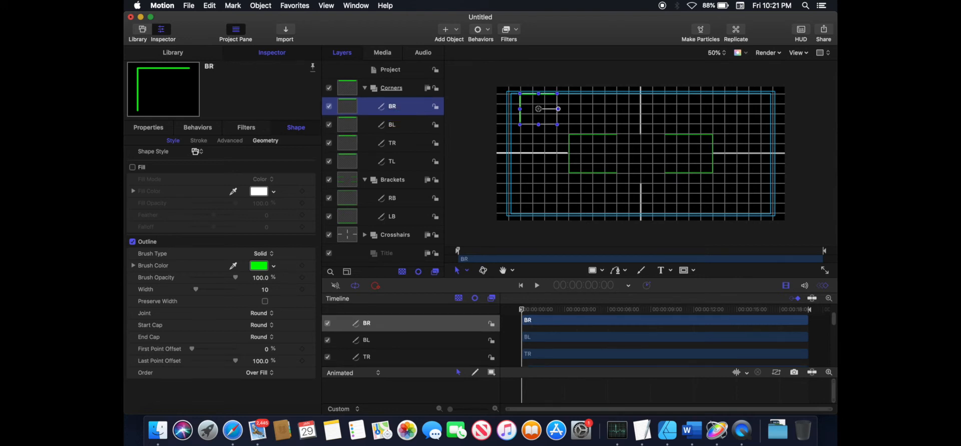
# - Rotate BR 180° and position it at X 682 px, Y -360 px
pyautogui.click(156, 128)
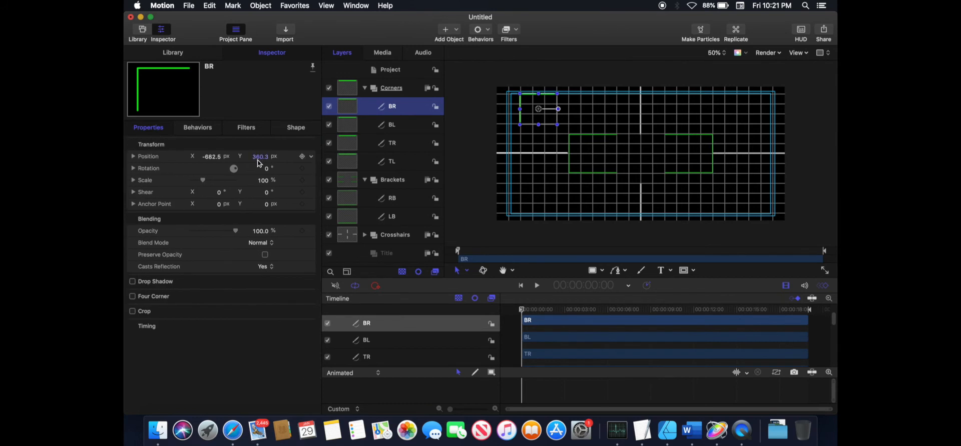
pyautogui.click(268, 170)
pyautogui.write('180')
pyautogui.press('Return')
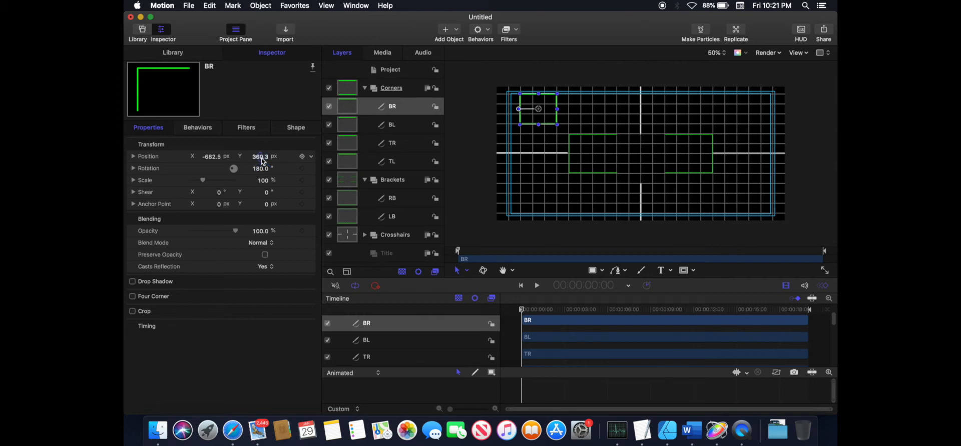
pyautogui.write('-')
pyautogui.press('Return')
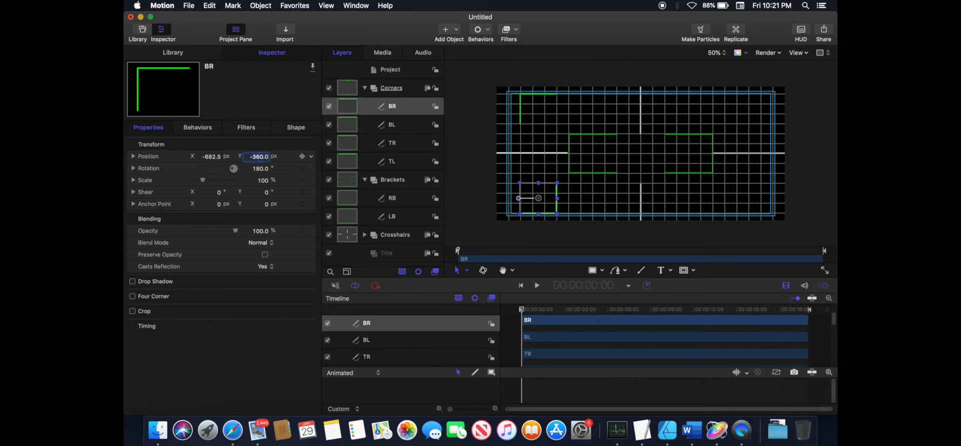
pyautogui.click(214, 157)
pyautogui.write('682')
pyautogui.press('Return')
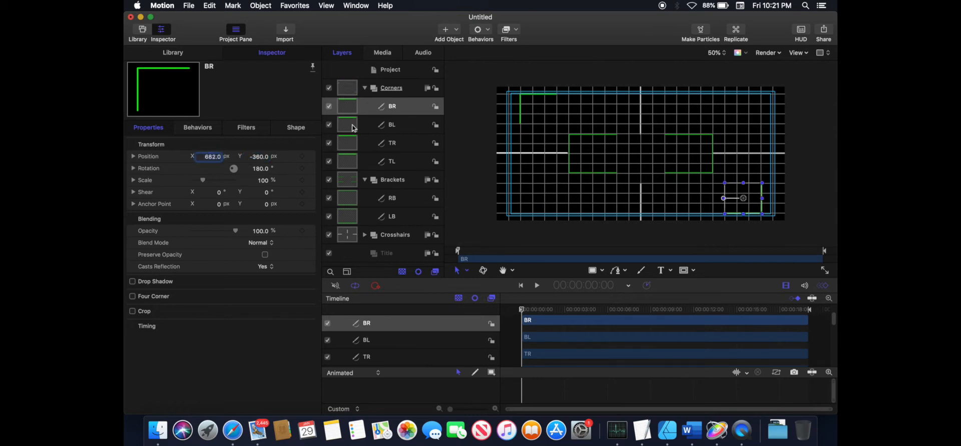
# - Set BL's Y position to -360 px and its X rotation to 180°
pyautogui.click(392, 124)
pyautogui.click(259, 157)
pyautogui.write('-360')
pyautogui.press('Return')
pyautogui.click(133, 168)
pyautogui.click(266, 205)
pyautogui.click(267, 181)
pyautogui.write('180')
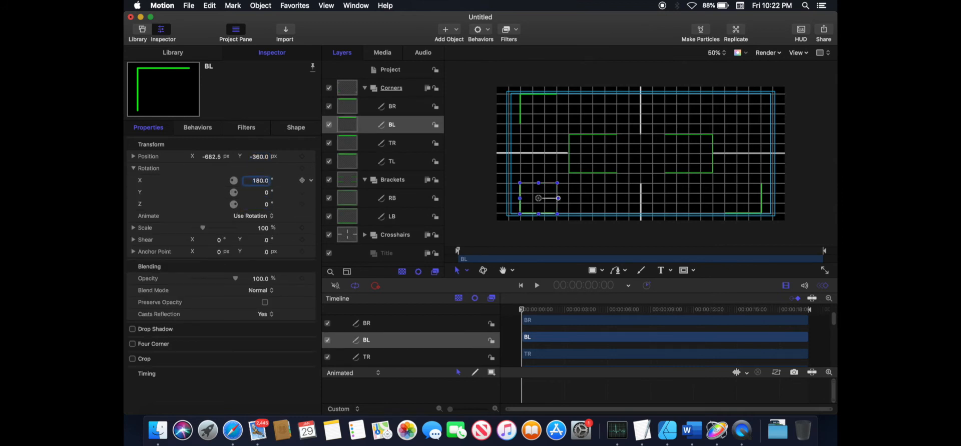
pyautogui.press('Return')
# - Set TR's X position to 682 px
pyautogui.click(392, 143)
pyautogui.click(213, 157)
pyautogui.write('682')
# - Set TL's Y position to 360 px
pyautogui.click(392, 162)
pyautogui.click(260, 157)
pyautogui.write('360')
pyautogui.press('Return')
# - Rotate TR 180° around its Y axis
pyautogui.click(392, 143)
pyautogui.click(266, 193)
pyautogui.write('180')
pyautogui.press('Return')
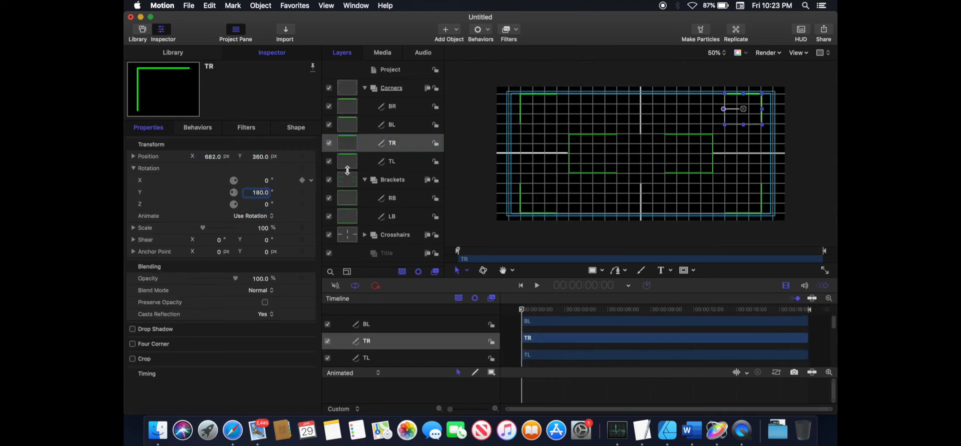
# - Hide the grid overlay in the canvas
pyautogui.click(804, 55)
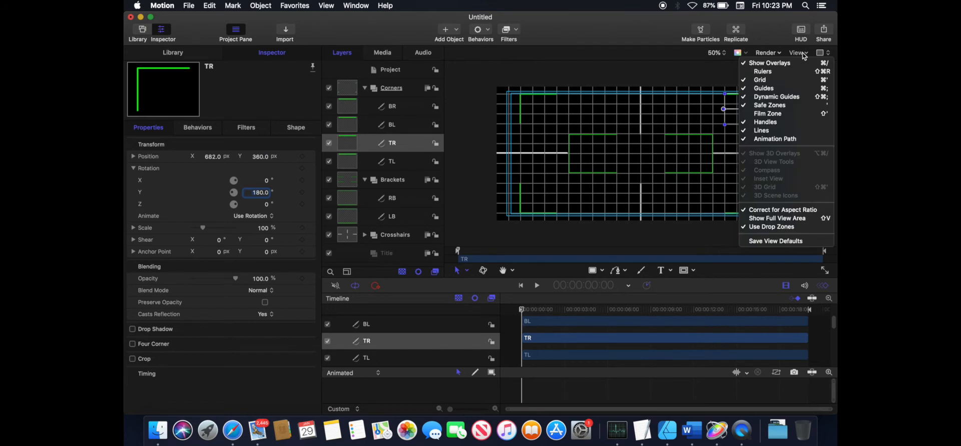
pyautogui.click(769, 81)
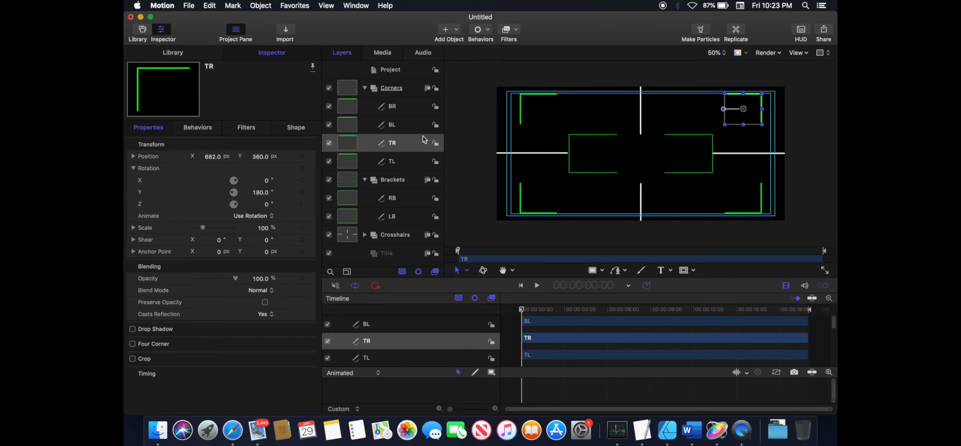
# - Expand the Crosshairs group and set the outline color of all four crosshair Beziers to green
pyautogui.click(365, 88)
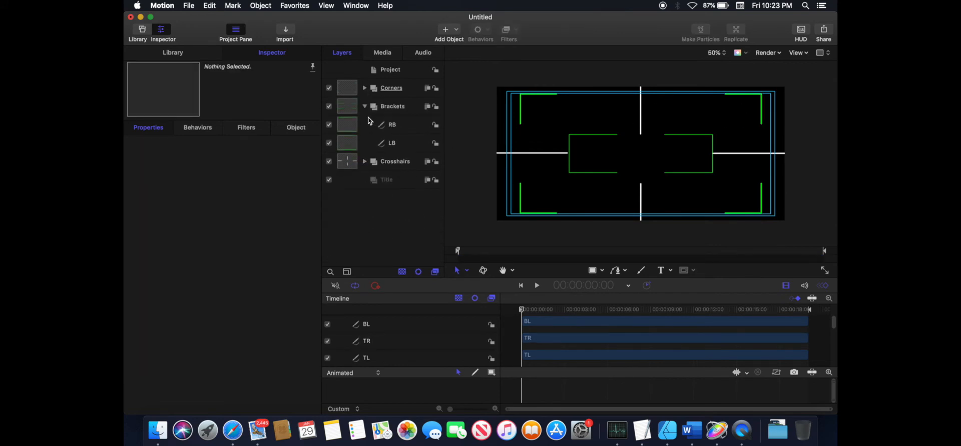
pyautogui.click(365, 106)
pyautogui.click(365, 125)
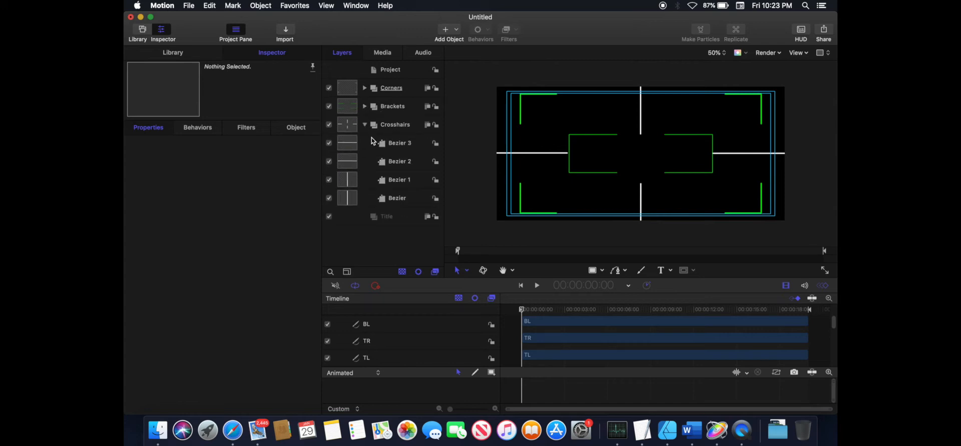
pyautogui.click(345, 146)
pyautogui.keyDown('shift'); pyautogui.click(347, 198); pyautogui.keyUp('shift')
pyautogui.click(301, 129)
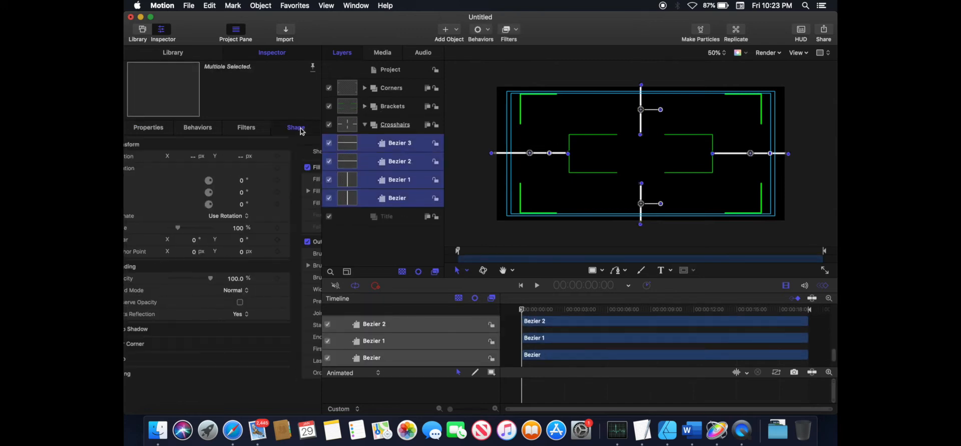
pyautogui.click(133, 168)
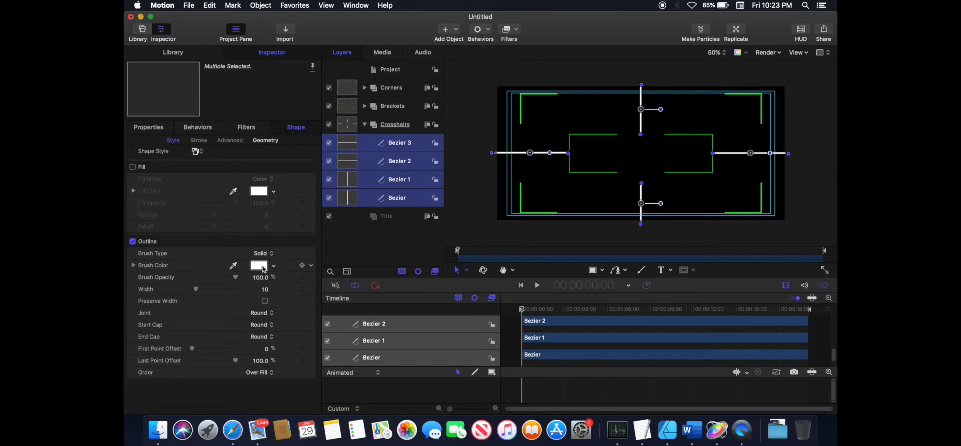
pyautogui.click(258, 265)
pyautogui.click(168, 340)
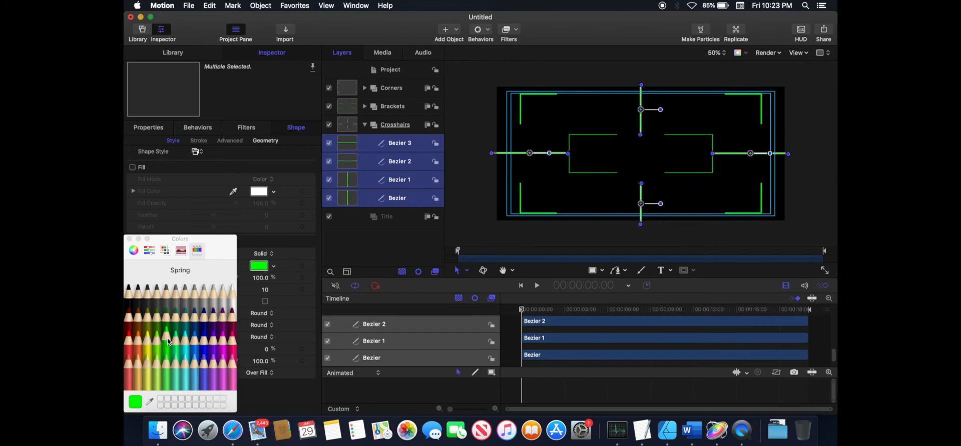
pyautogui.click(130, 239)
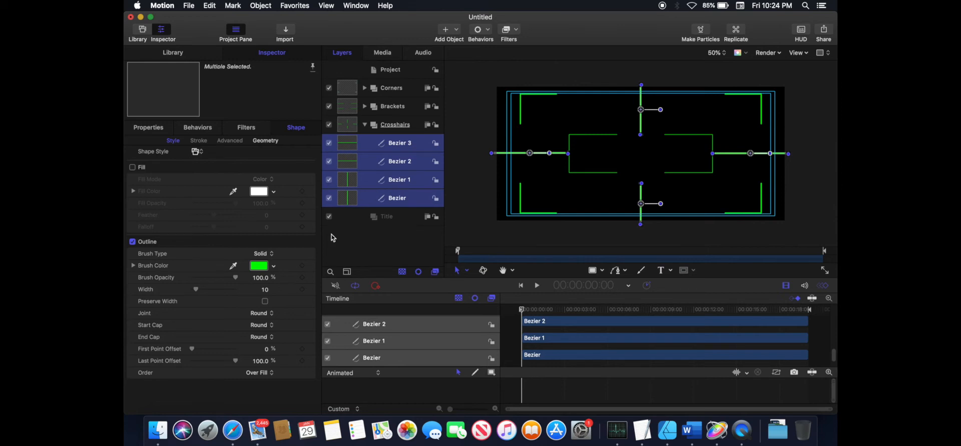
# - Set the Bezier layer's joint, start cap and end cap to Square
pyautogui.click(266, 141)
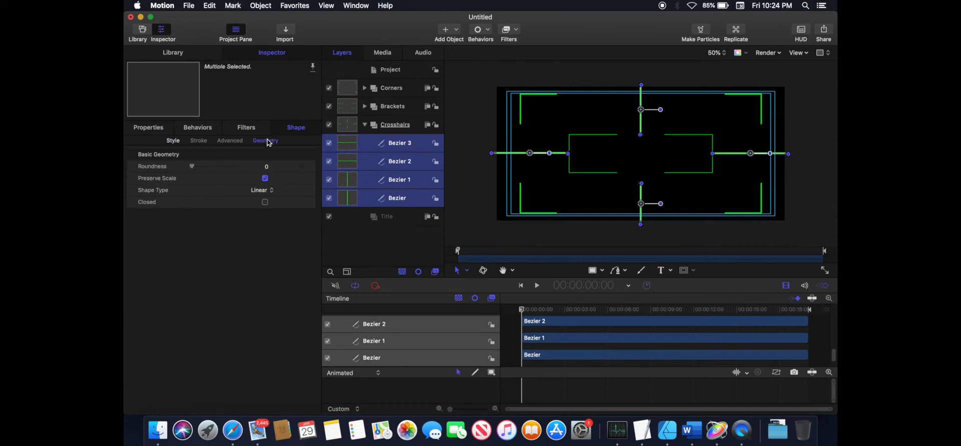
pyautogui.click(367, 199)
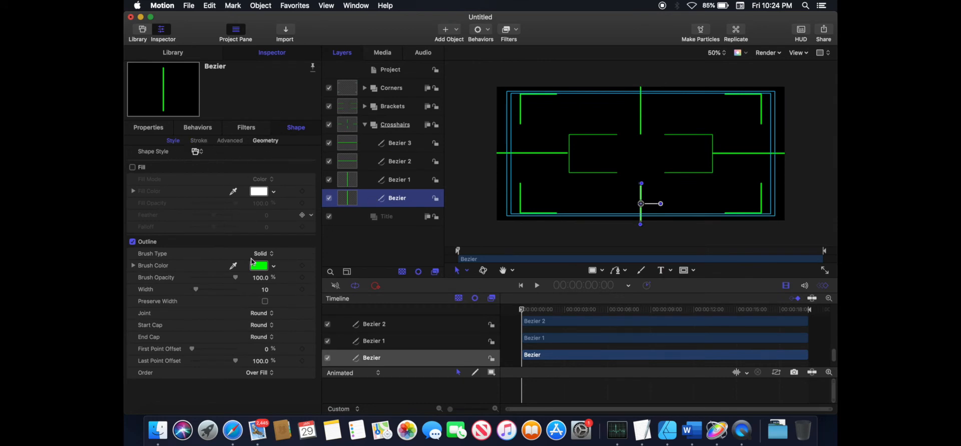
pyautogui.click(271, 317)
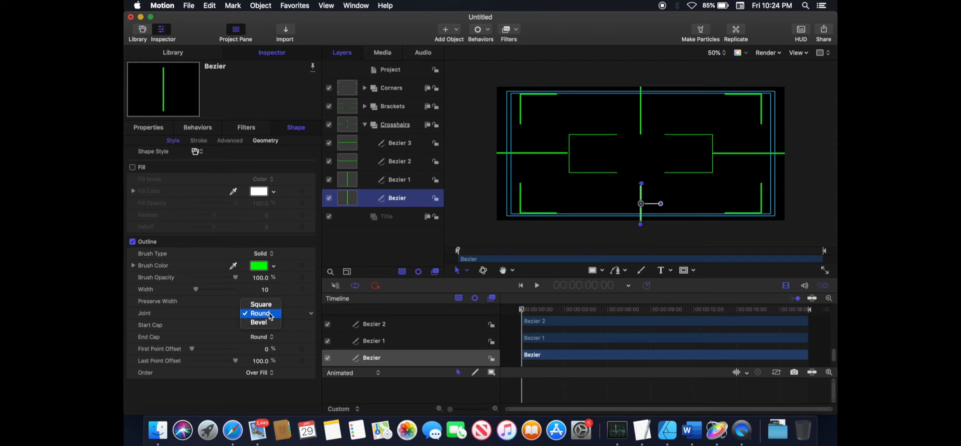
pyautogui.click(266, 306)
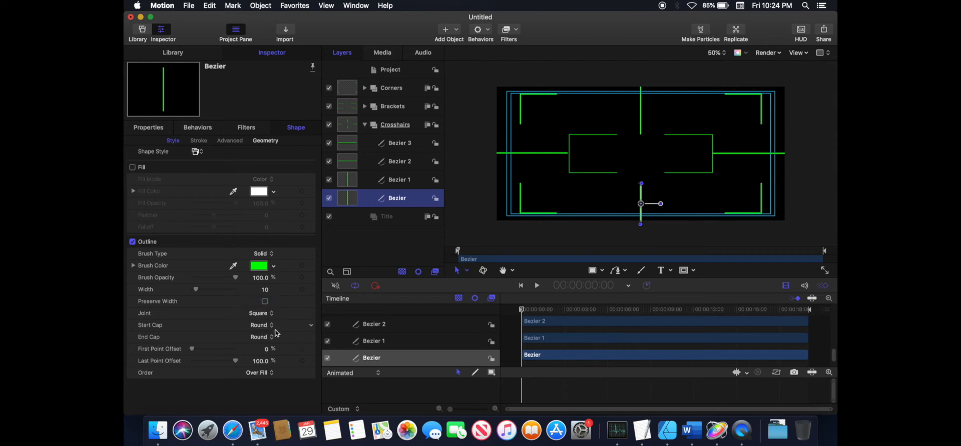
pyautogui.click(271, 326)
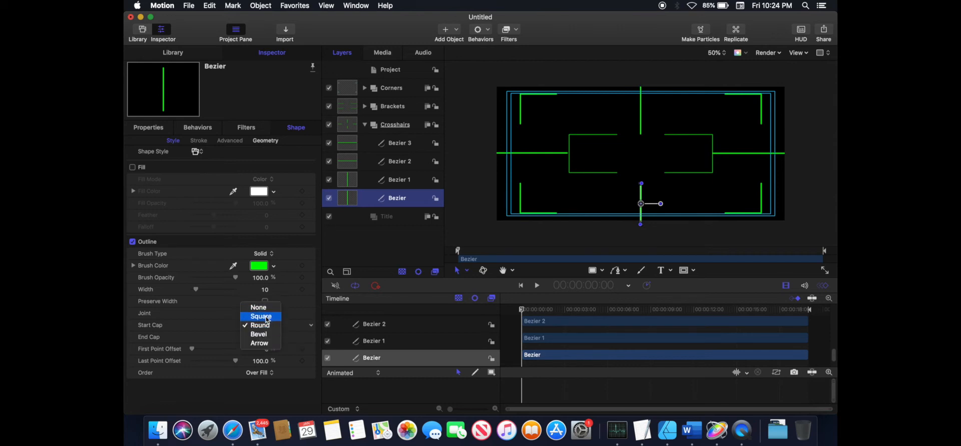
pyautogui.click(267, 317)
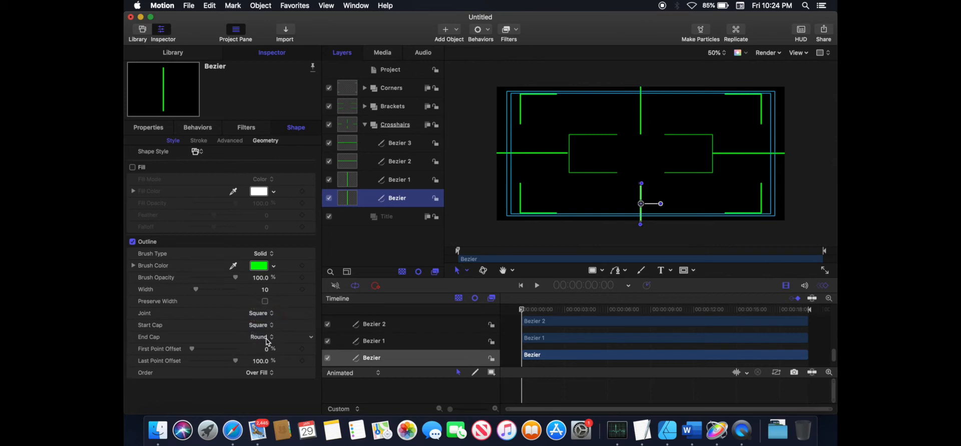
pyautogui.click(268, 339)
pyautogui.click(266, 329)
# - Set Bezier 1's joint, start cap and end cap to Square
pyautogui.click(367, 181)
pyautogui.click(260, 315)
pyautogui.click(260, 305)
pyautogui.click(262, 326)
pyautogui.click(263, 317)
pyautogui.click(264, 338)
pyautogui.click(265, 328)
# - Set Bezier 2's joint, start cap and end cap to Square
pyautogui.click(352, 162)
pyautogui.click(263, 315)
pyautogui.click(263, 304)
pyautogui.click(266, 326)
pyautogui.click(266, 317)
pyautogui.click(266, 338)
pyautogui.click(266, 329)
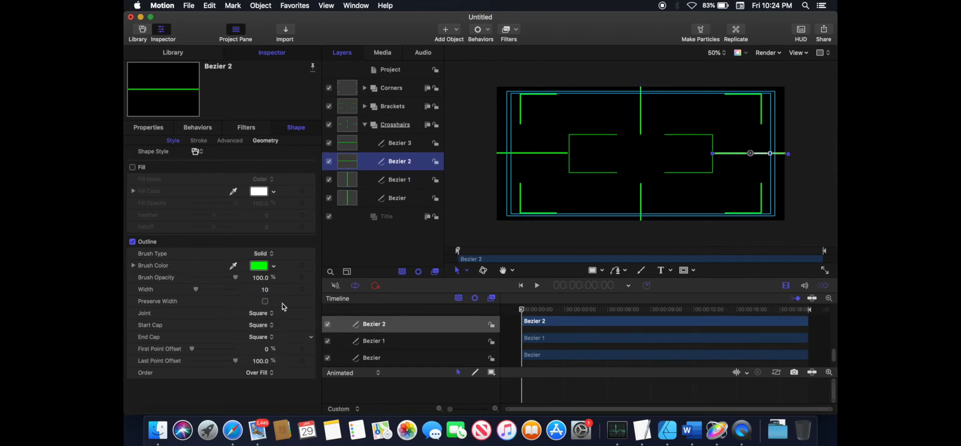
# - Set Bezier 3's joint, start cap and end cap to Square
pyautogui.click(352, 145)
pyautogui.click(264, 314)
pyautogui.click(265, 304)
pyautogui.click(269, 326)
pyautogui.click(267, 317)
pyautogui.click(268, 339)
pyautogui.click(267, 329)
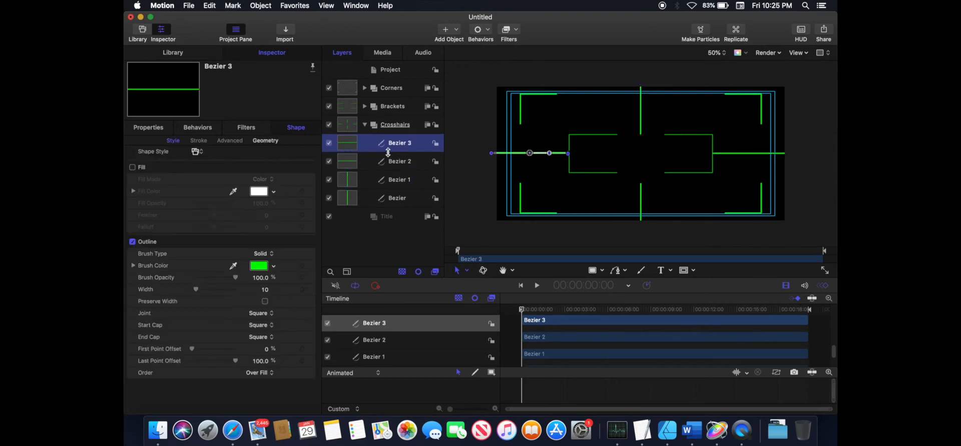
# - Open the Brackets group and set the RB bracket's outline width to 10
pyautogui.click(365, 125)
pyautogui.click(350, 109)
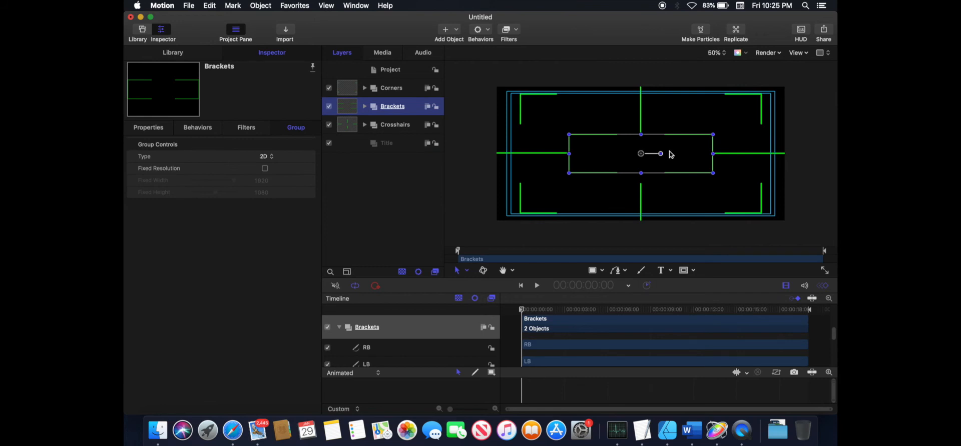
pyautogui.click(364, 107)
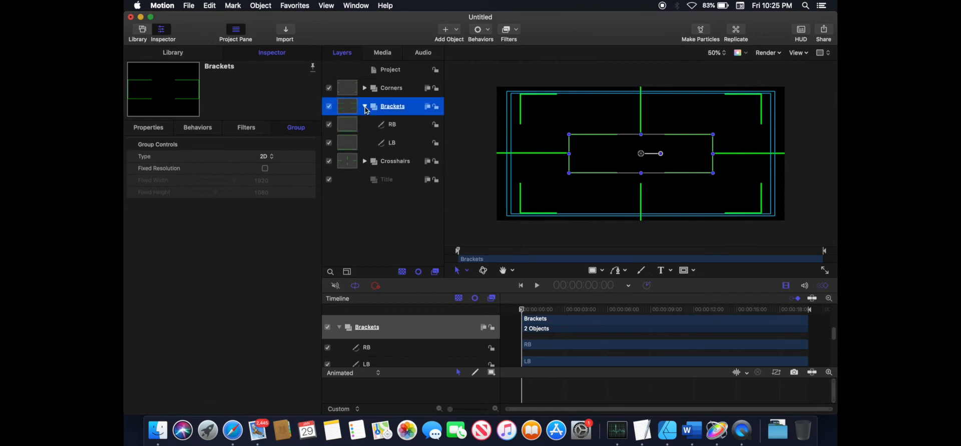
pyautogui.click(351, 131)
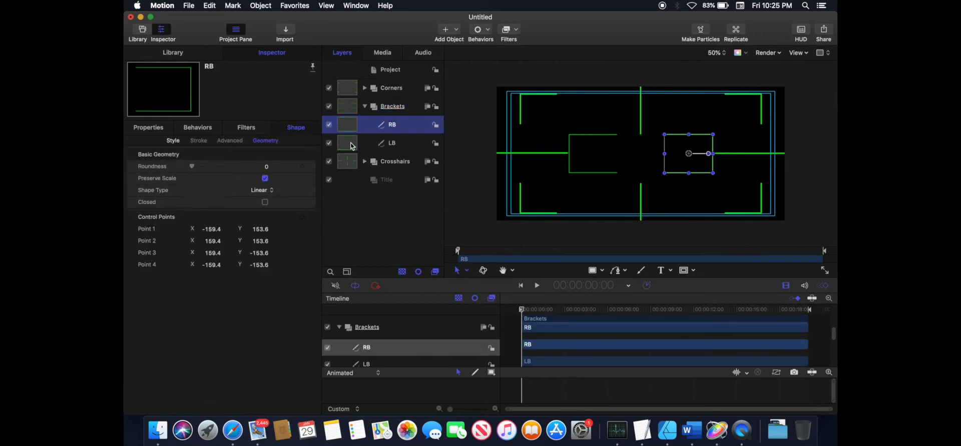
pyautogui.click(169, 141)
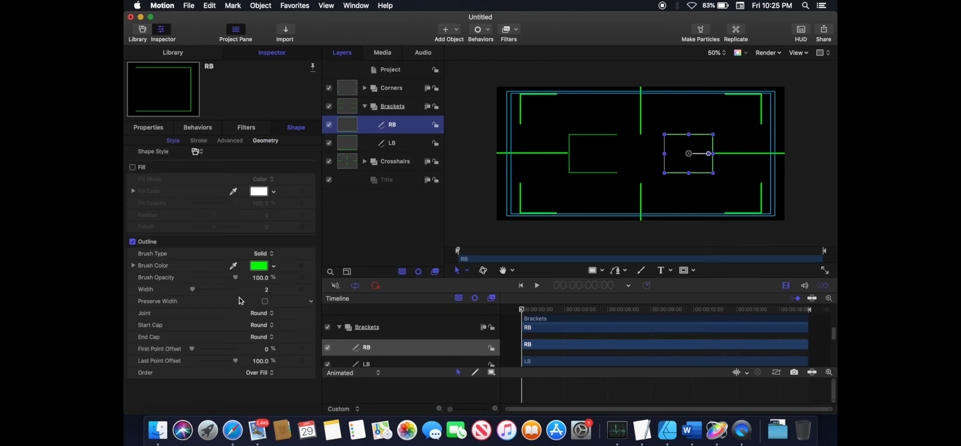
pyautogui.click(268, 294)
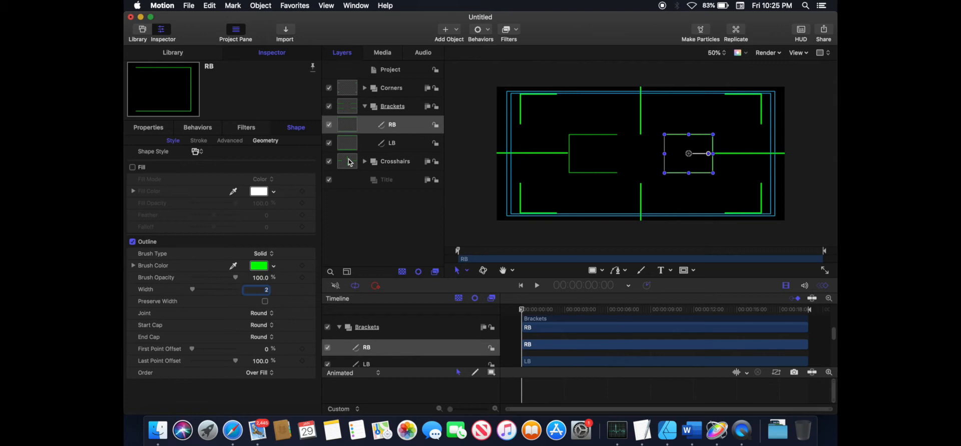
pyautogui.write('10')
pyautogui.press('Return')
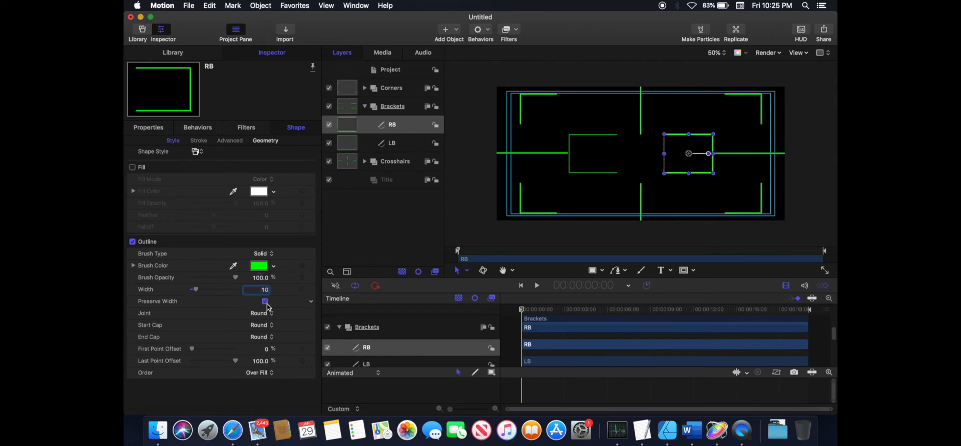
# - Set RB's joint, start cap and end cap to Square
pyautogui.click(270, 314)
pyautogui.click(269, 322)
pyautogui.click(270, 326)
pyautogui.click(267, 317)
pyautogui.click(268, 338)
pyautogui.click(267, 328)
# - Set the LB bracket's outline width to 10
pyautogui.click(392, 143)
pyautogui.doubleClick(264, 291)
pyautogui.write('10')
pyautogui.press('Return')
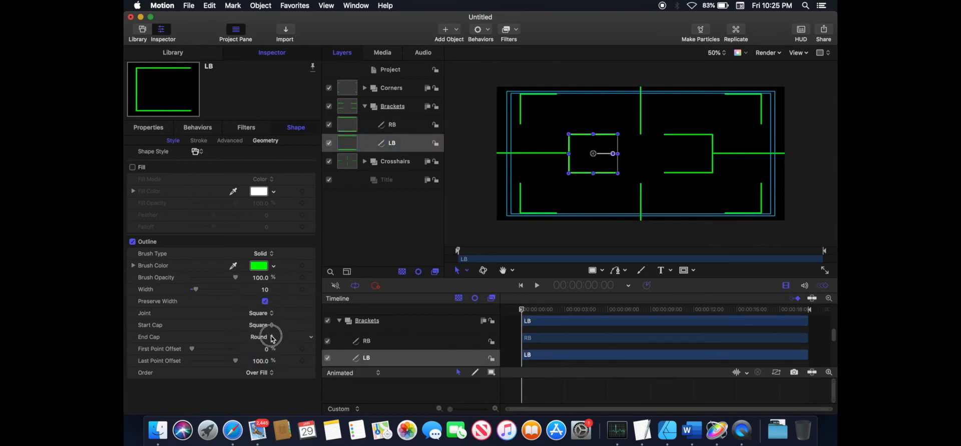
# - Select LB and turn the canvas grid overlay back on
pyautogui.click(365, 106)
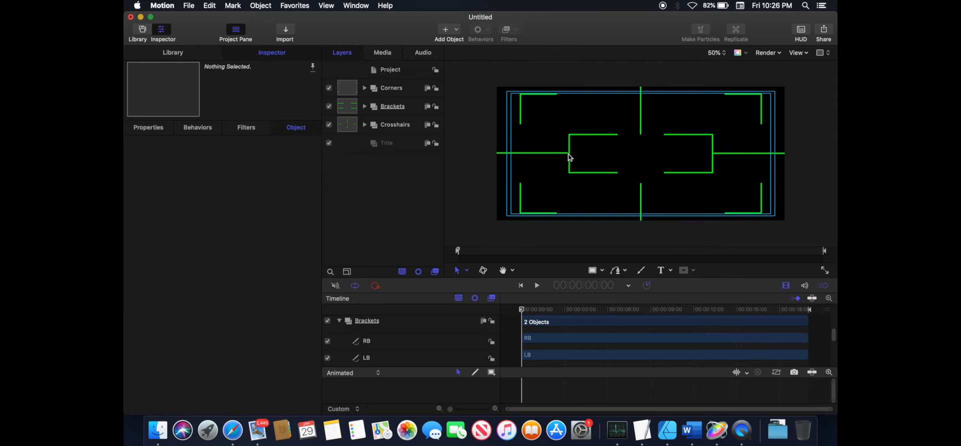
pyautogui.click(365, 106)
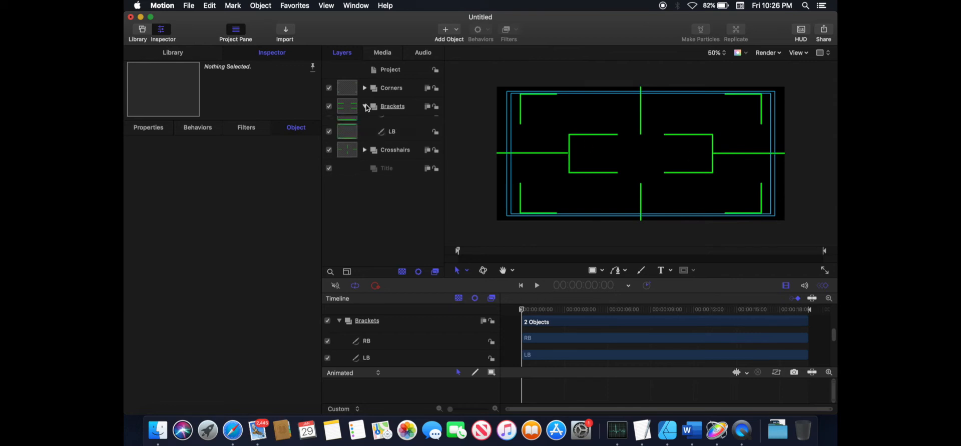
pyautogui.click(355, 143)
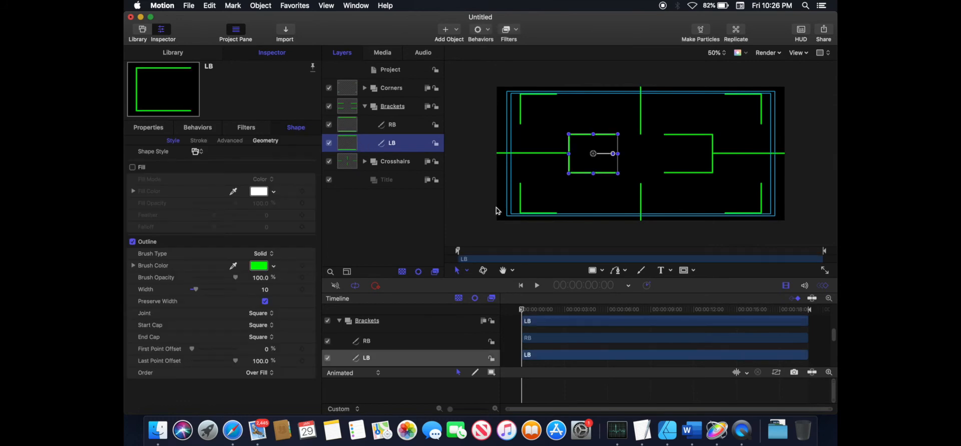
pyautogui.click(822, 53)
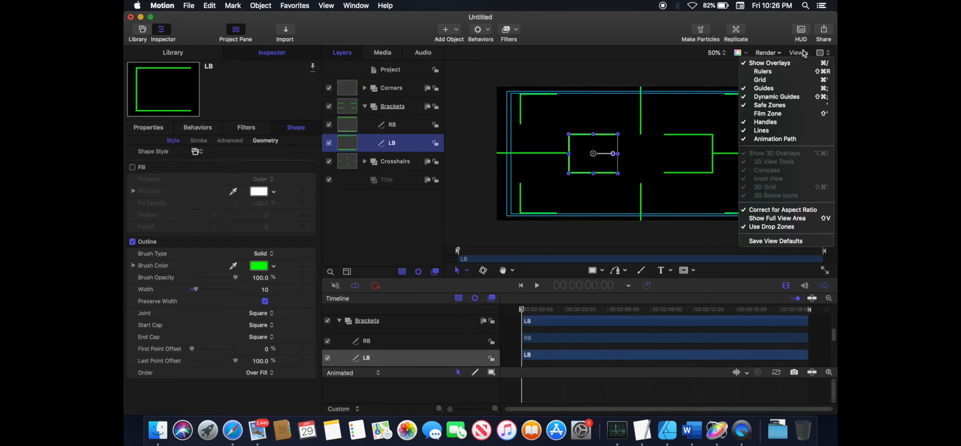
pyautogui.click(765, 80)
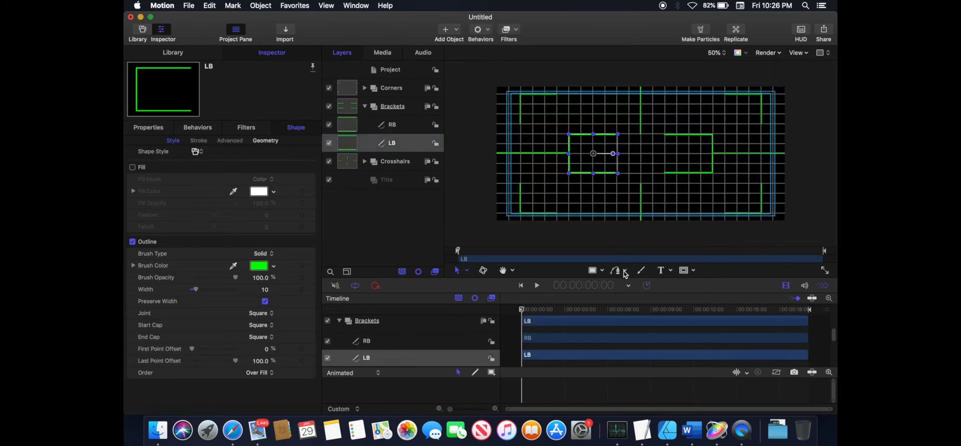
# - Draw a short vertical line with the Line tool along the left bracket's outer edge
pyautogui.click(602, 271)
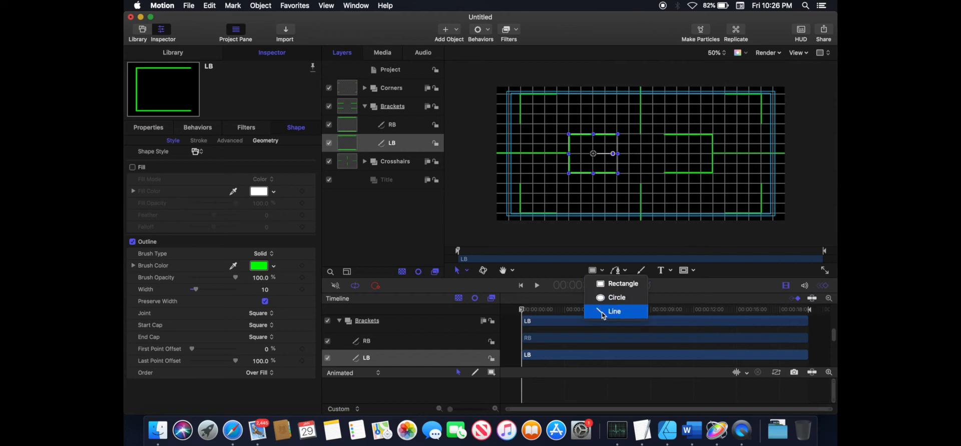
pyautogui.click(603, 313)
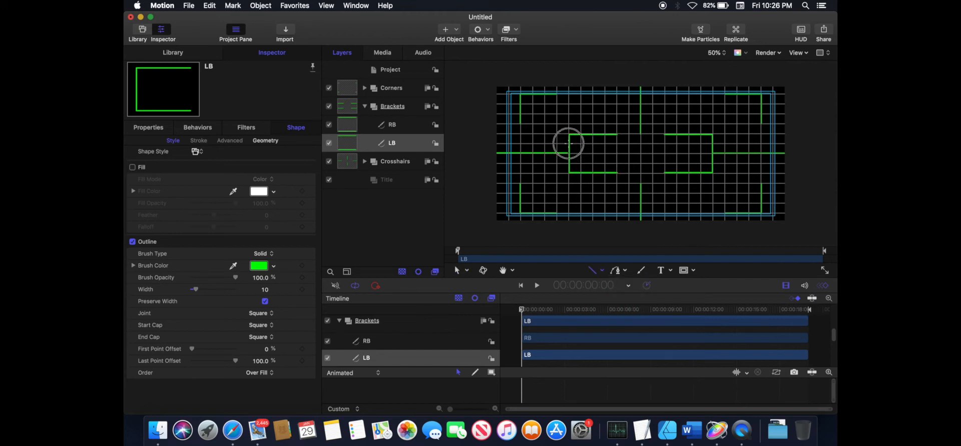
pyautogui.moveTo(568, 144); pyautogui.dragTo(569, 172)
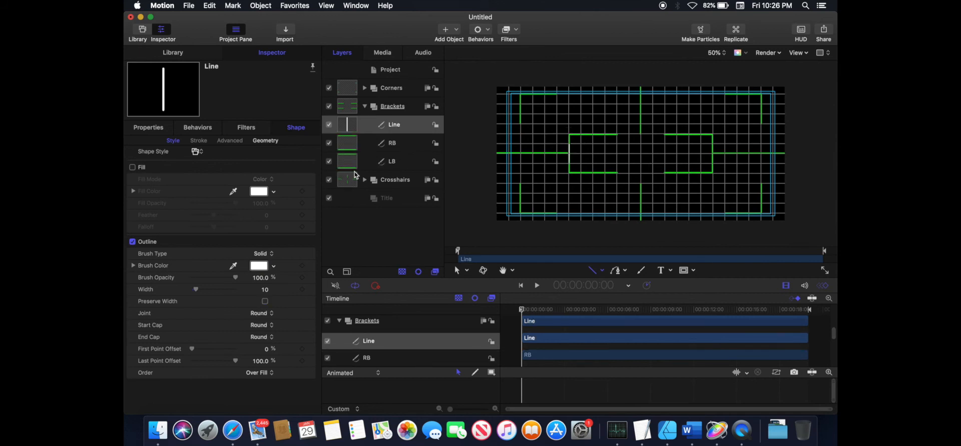
# - Duplicate the line and set the original line's Y position to 0 px
pyautogui.press('super+d')
pyautogui.click(354, 143)
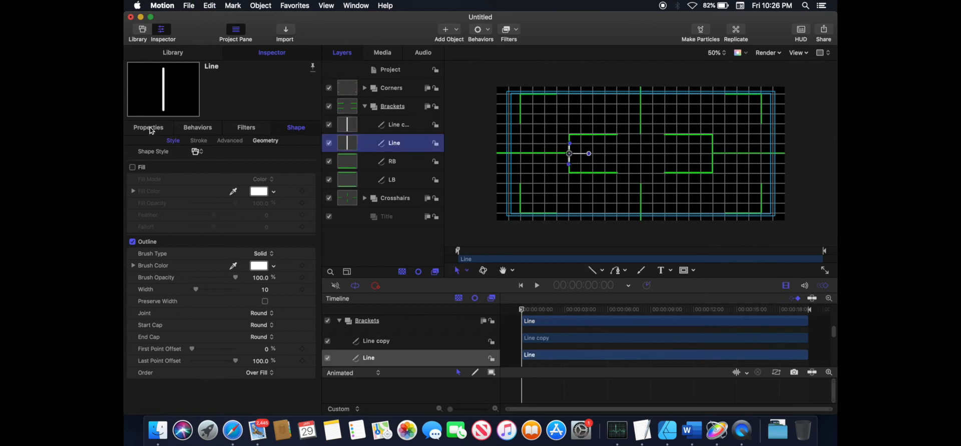
pyautogui.click(150, 128)
pyautogui.click(264, 157)
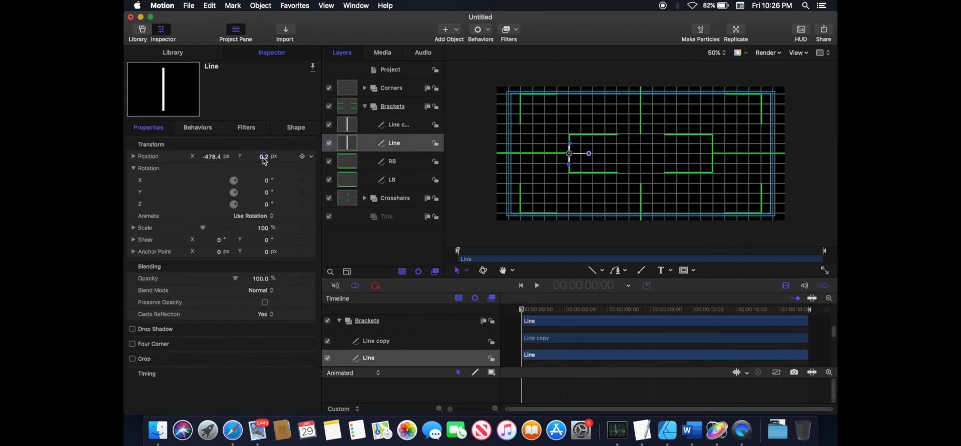
pyautogui.write('0')
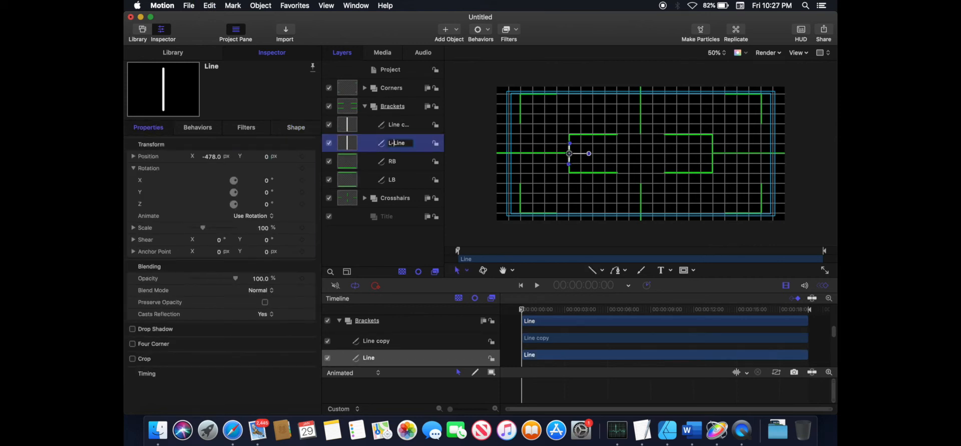
# - Rename the duplicated line layer R-Line
pyautogui.doubleClick(393, 124)
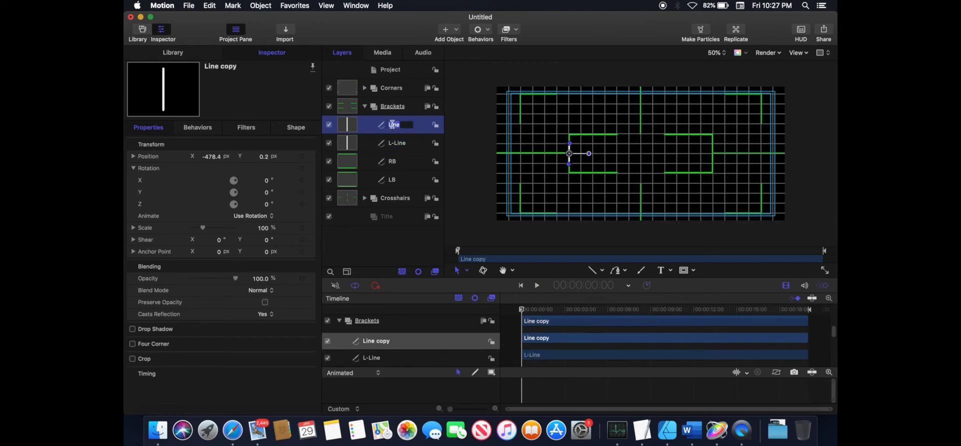
pyautogui.click(391, 125)
pyautogui.write('R-')
pyautogui.press('Return')
# - Set R-Line's position to X 478 px and Y 0 px
pyautogui.click(263, 156)
pyautogui.write('0')
pyautogui.click(214, 156)
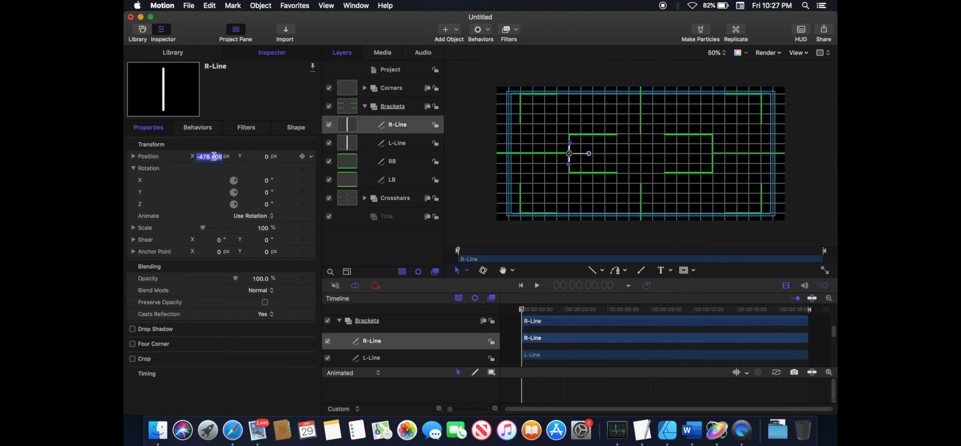
pyautogui.write('478')
pyautogui.press('Return')
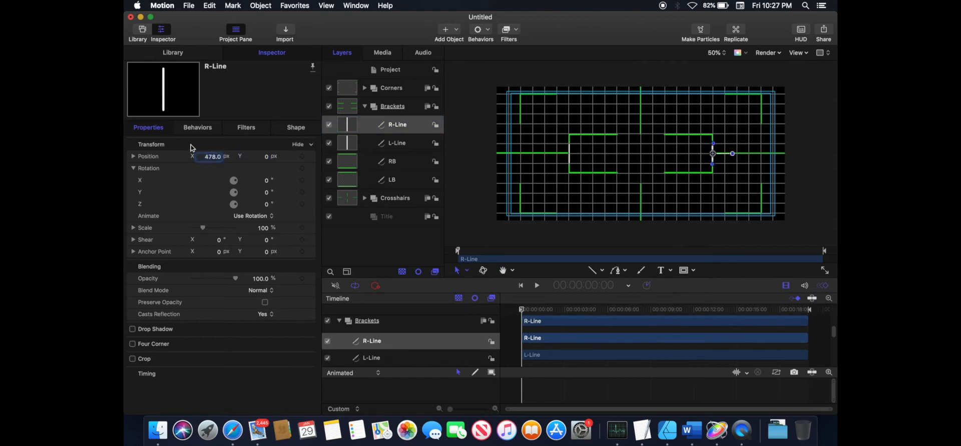
# - Style R-Line's outline with width 20, square joint, start and end caps, and green brush color
pyautogui.click(301, 128)
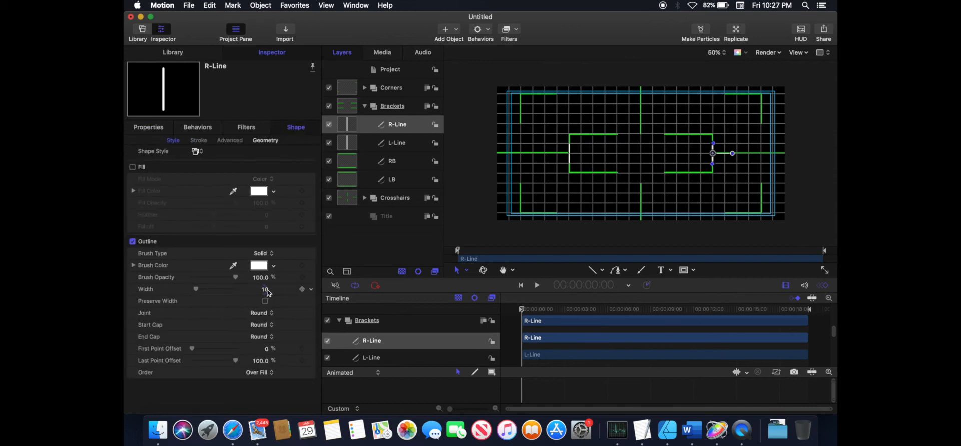
pyautogui.write('20')
pyautogui.click(264, 313)
pyautogui.click(264, 306)
pyautogui.click(265, 329)
pyautogui.click(264, 320)
pyautogui.click(264, 337)
pyautogui.click(264, 331)
pyautogui.click(260, 268)
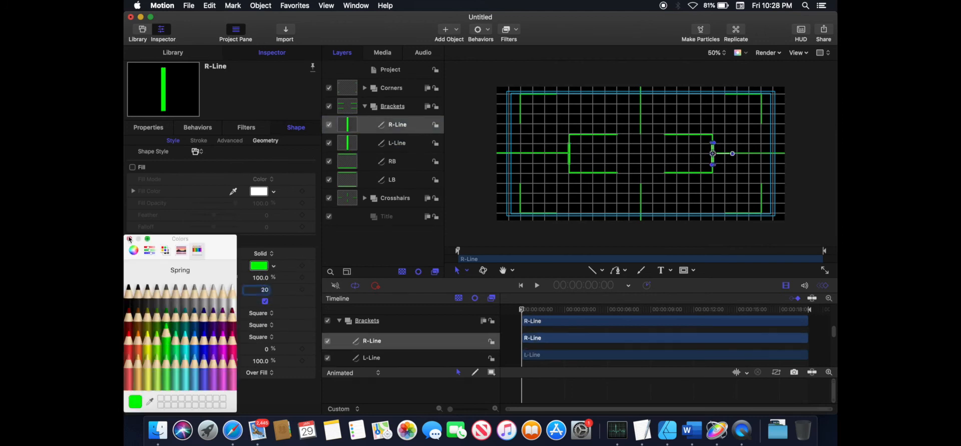
pyautogui.click(407, 243)
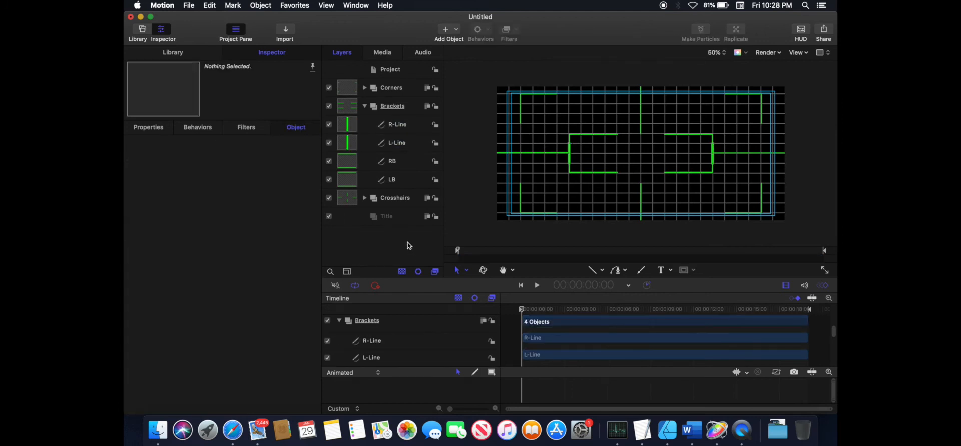
# - Hide the canvas grid overlay
pyautogui.click(822, 52)
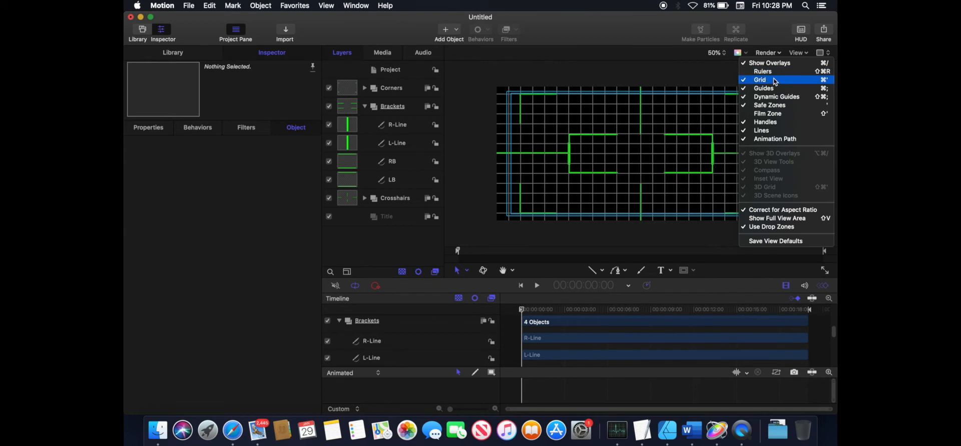
pyautogui.click(775, 82)
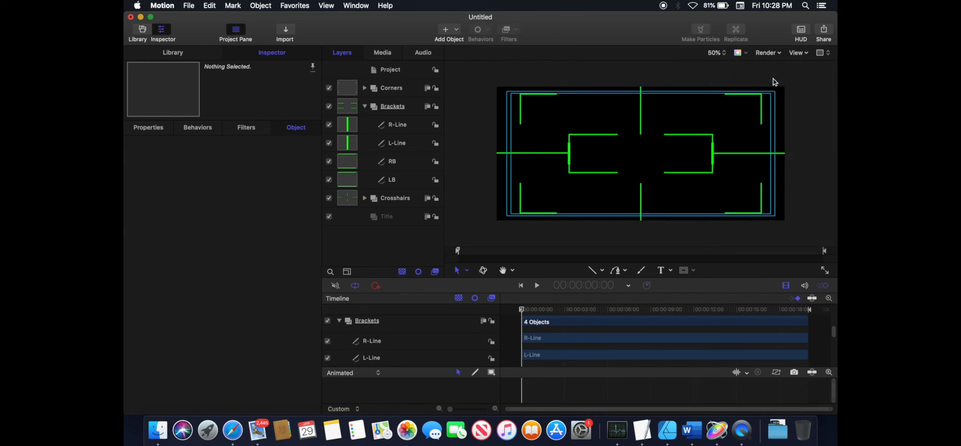
# - Add centered two-line text in the Title group: the author's name with possessive, then 'Escape From L.A. Tutorial'
pyautogui.click(405, 219)
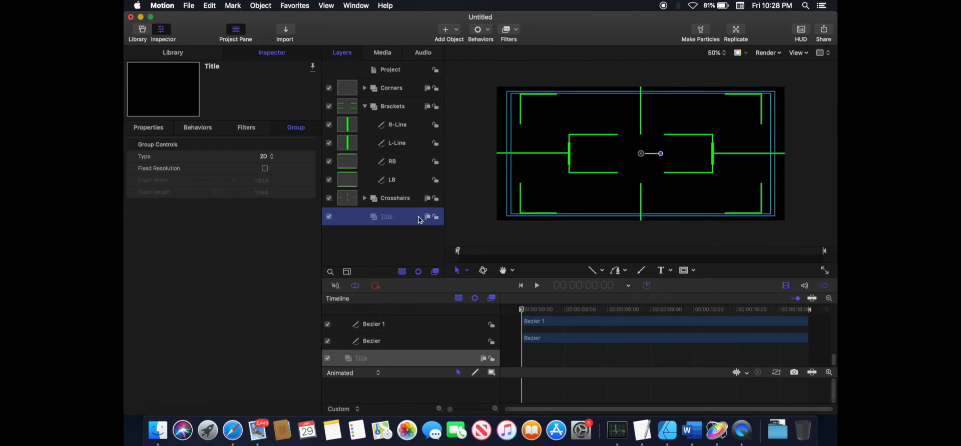
pyautogui.click(661, 272)
pyautogui.click(611, 145)
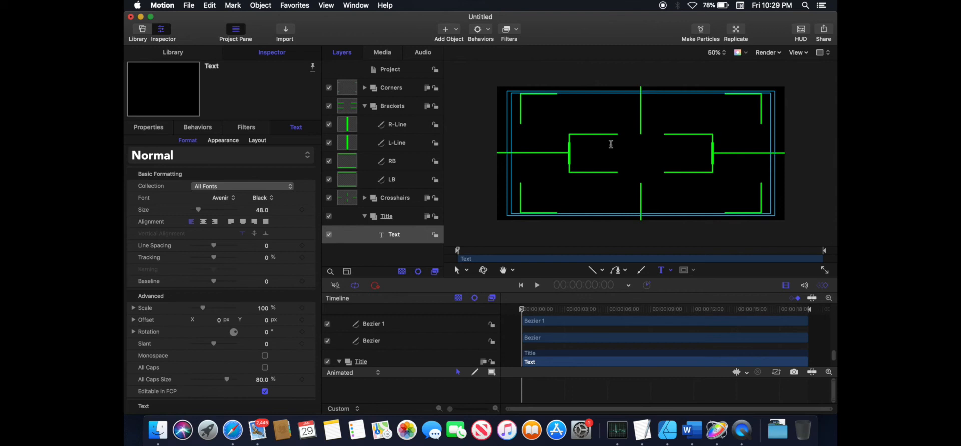
pyautogui.write("Jon Carpenter's")
pyautogui.press('BackSpace')
pyautogui.press('BackSpace')
pyautogui.press('BackSpace')
pyautogui.press('BackSpace')
pyautogui.press('BackSpace')
pyautogui.press('BackSpace')
pyautogui.press('BackSpace')
pyautogui.press('BackSpace')
pyautogui.press('BackSpace')
pyautogui.press('BackSpace')
pyautogui.press('BackSpace')
pyautogui.write("Navarro's")
pyautogui.press('Return')
pyautogui.write('Escape From L.A. Tutorial')
pyautogui.press('super+a')
pyautogui.click(203, 221)
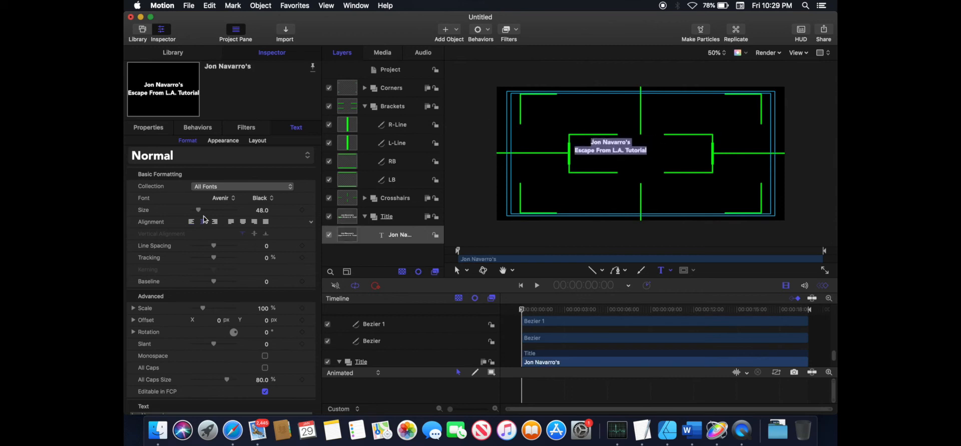
# - Reset the text layer's position parameter to center it
pyautogui.click(149, 128)
pyautogui.click(311, 144)
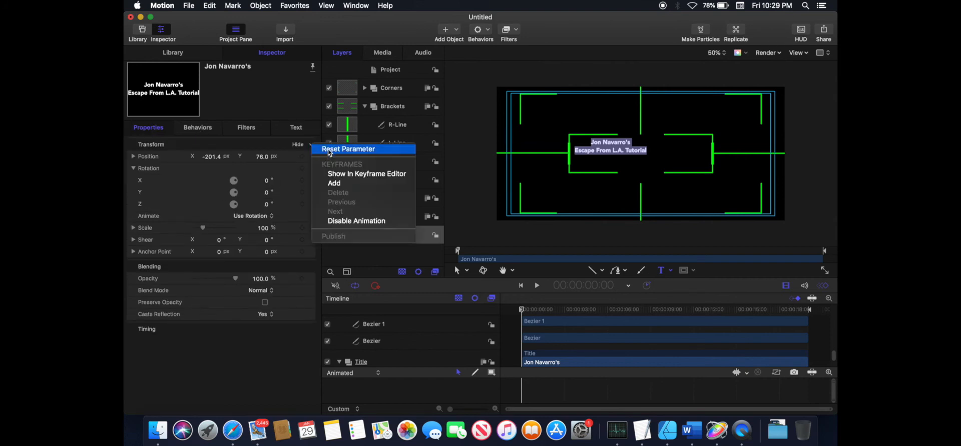
pyautogui.click(330, 150)
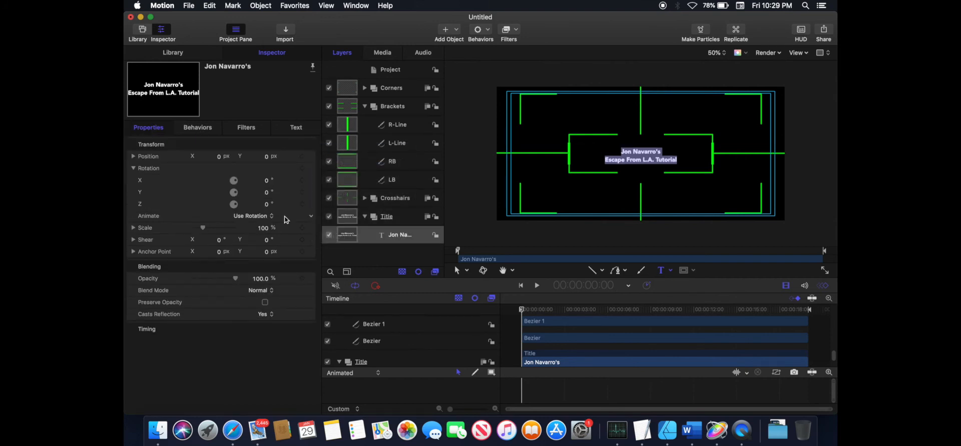
# - Change the title text's font to Marcellus
pyautogui.click(300, 129)
pyautogui.click(223, 199)
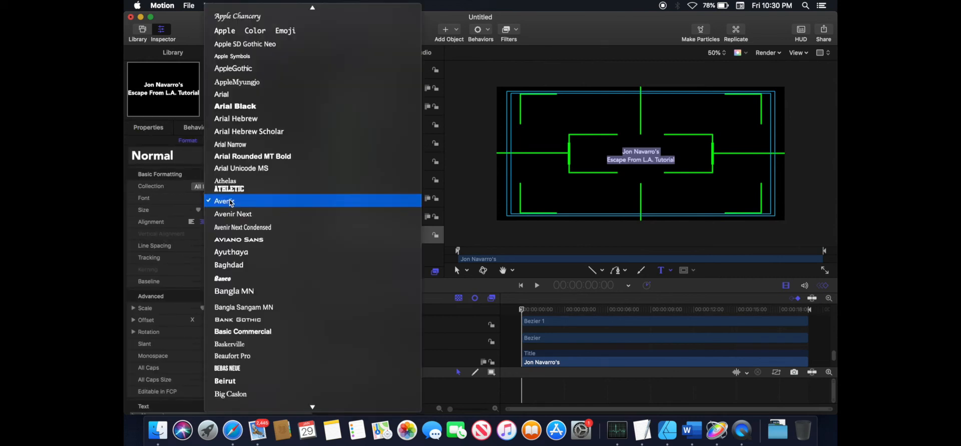
pyautogui.scroll(-15, 260, 270)
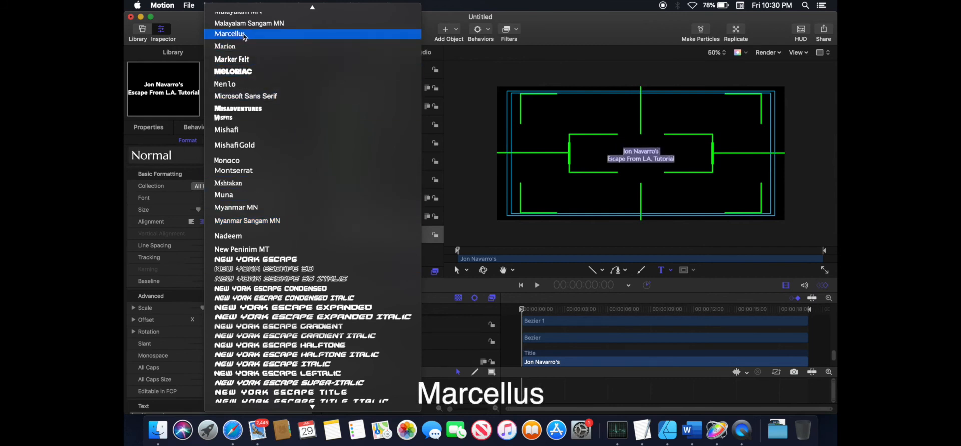
pyautogui.click(245, 34)
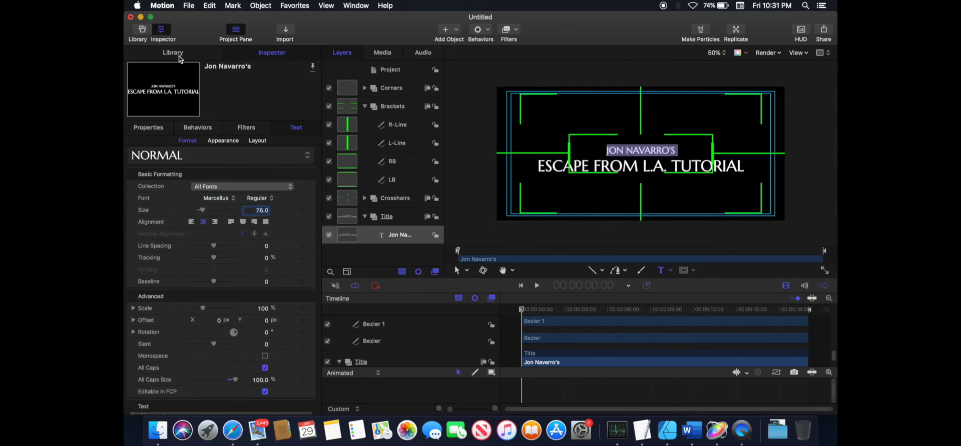
# - Collapse Title, expand Crosshairs, and rename the remaining crosshair lines RC, TC and BC
pyautogui.click(149, 128)
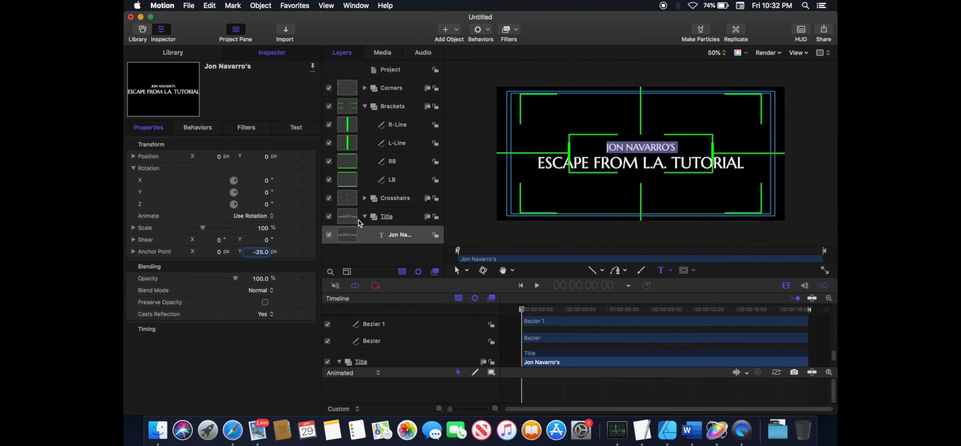
pyautogui.click(366, 217)
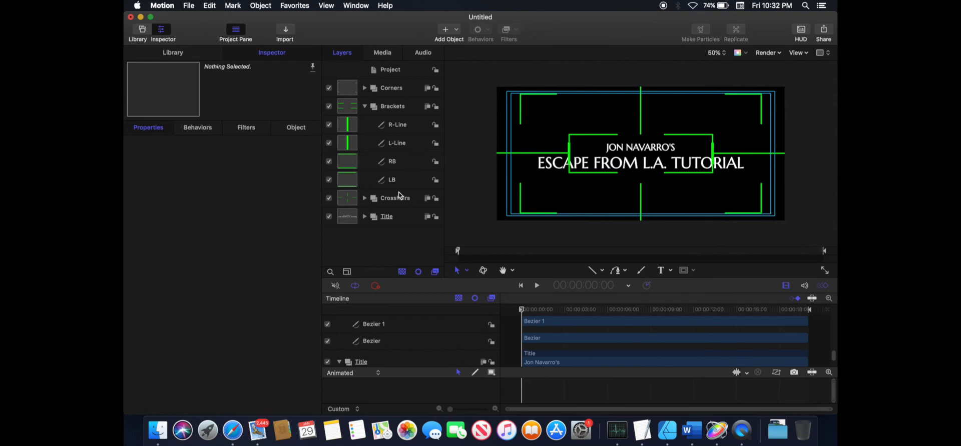
pyautogui.click(395, 200)
pyautogui.click(365, 199)
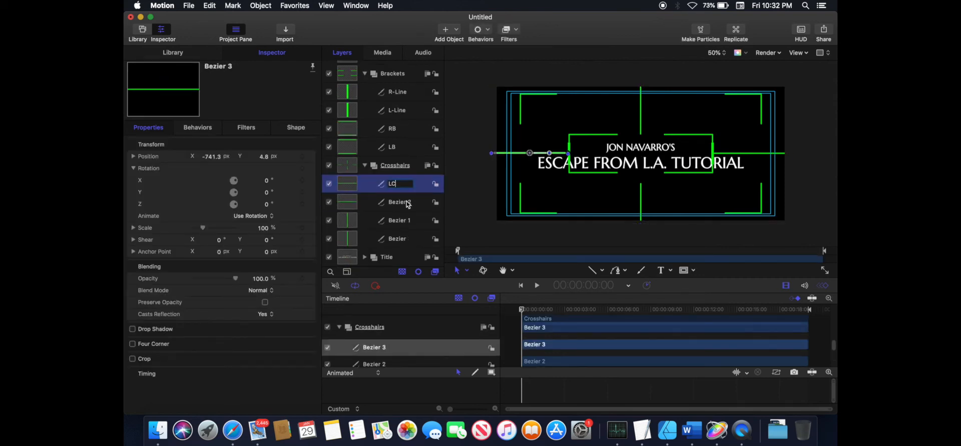
pyautogui.doubleClick(402, 202)
pyautogui.write('RC')
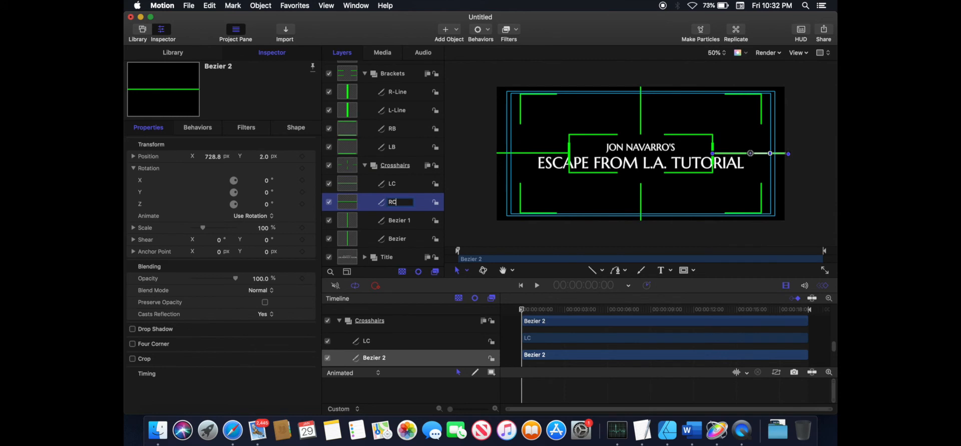
pyautogui.press('Tab')
pyautogui.write('TC')
pyautogui.press('Return')
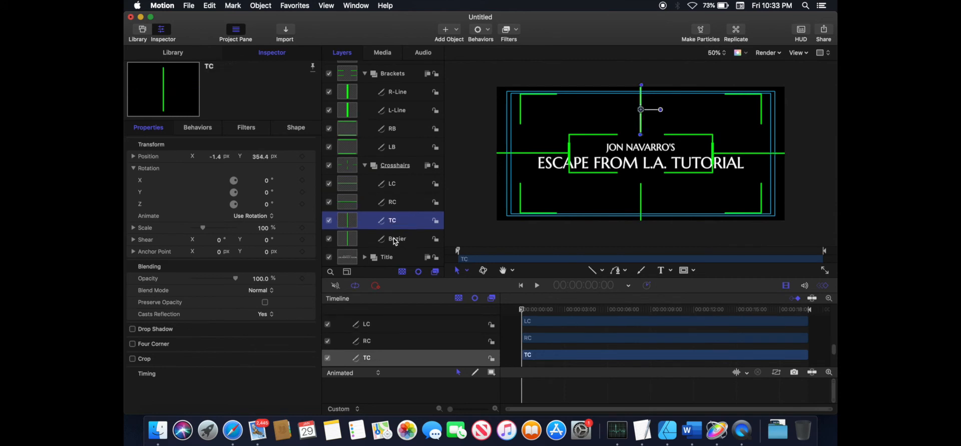
pyautogui.doubleClick(396, 239)
pyautogui.write('BC')
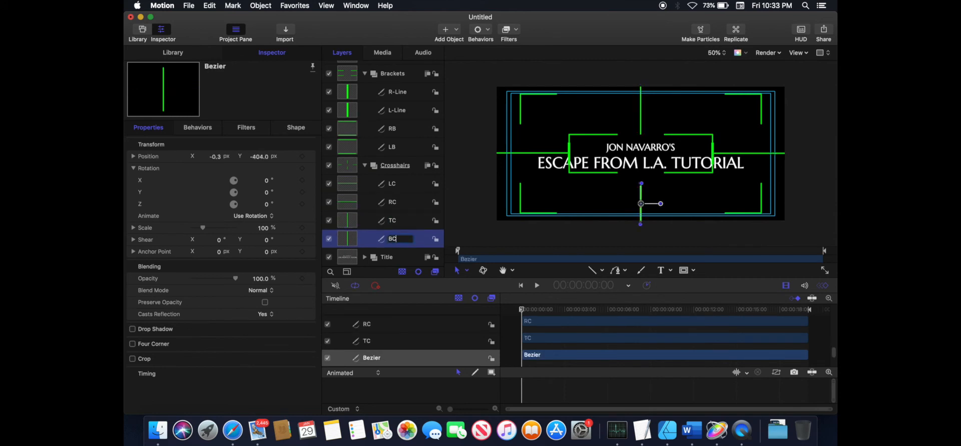
pyautogui.press('Return')
# - Edit the LC line's geometry control points, setting Point 2 X to 250
pyautogui.click(348, 184)
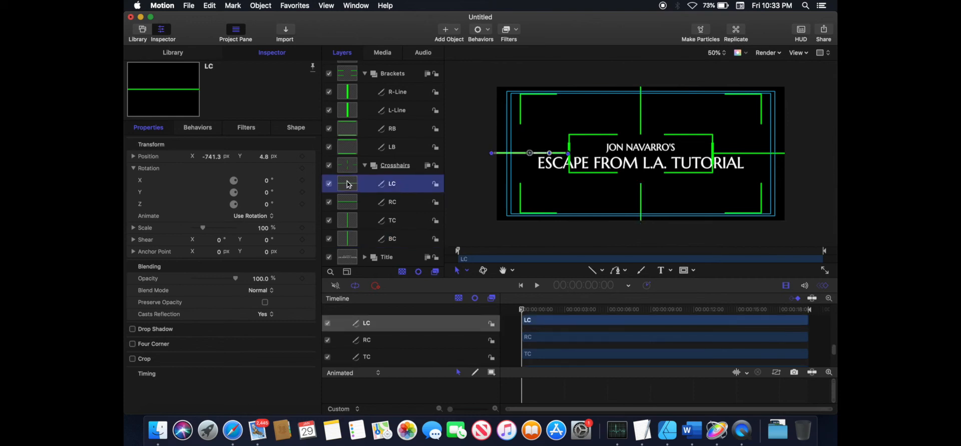
pyautogui.click(296, 128)
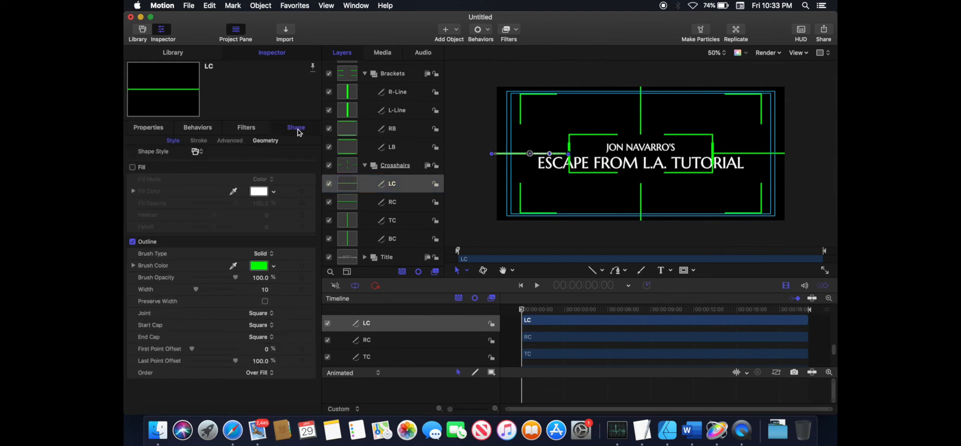
pyautogui.click(266, 141)
pyautogui.click(213, 229)
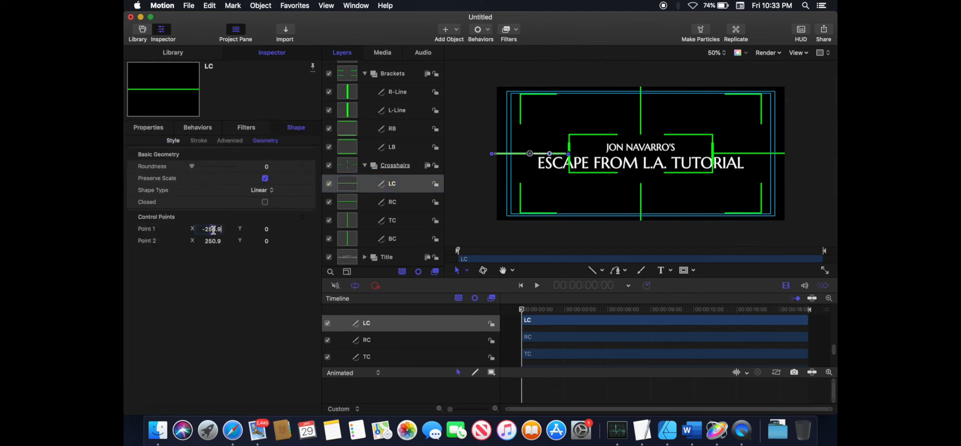
pyautogui.doubleClick(213, 230)
pyautogui.write('-')
pyautogui.click(214, 242)
pyautogui.doubleClick(214, 242)
pyautogui.write('250')
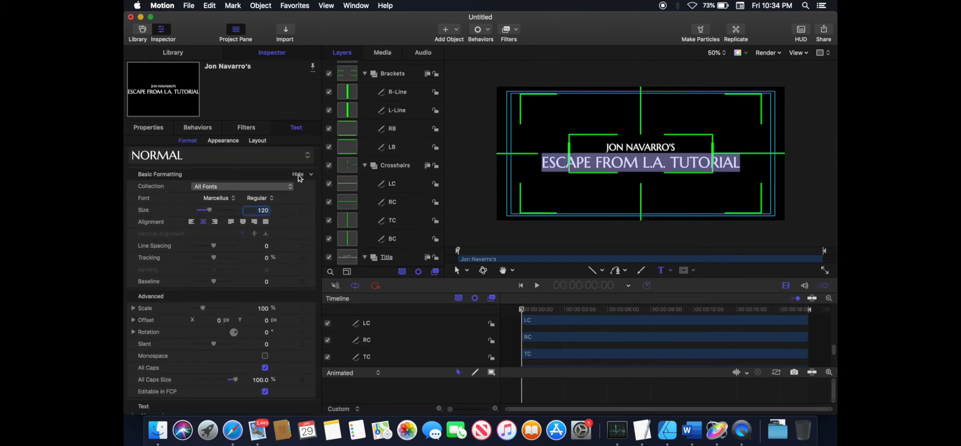
# - Set the RC line's Y position to 0 px
pyautogui.click(351, 203)
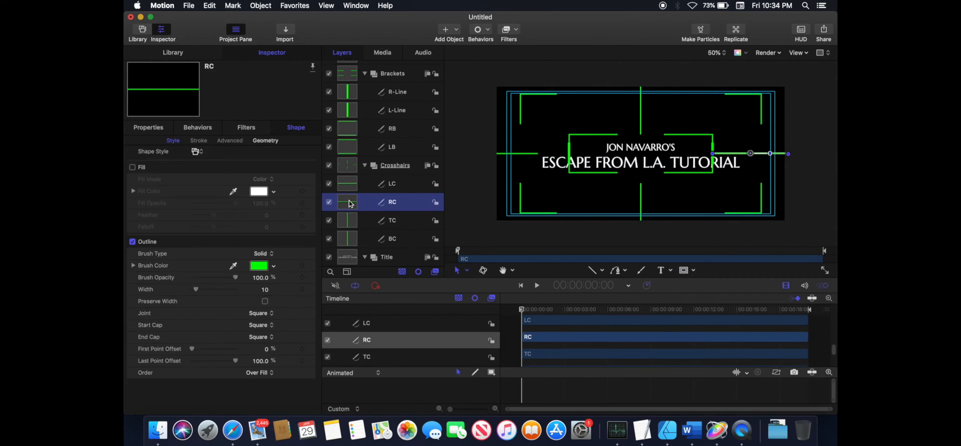
pyautogui.click(151, 129)
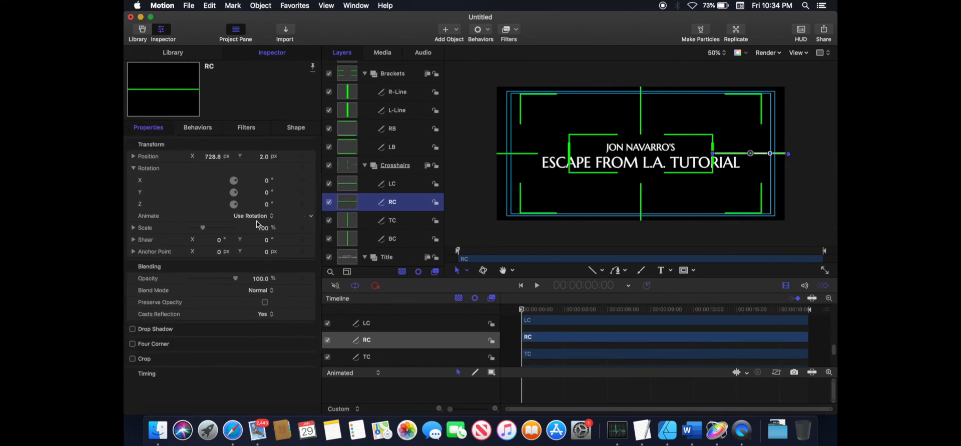
pyautogui.click(259, 156)
pyautogui.click(213, 156)
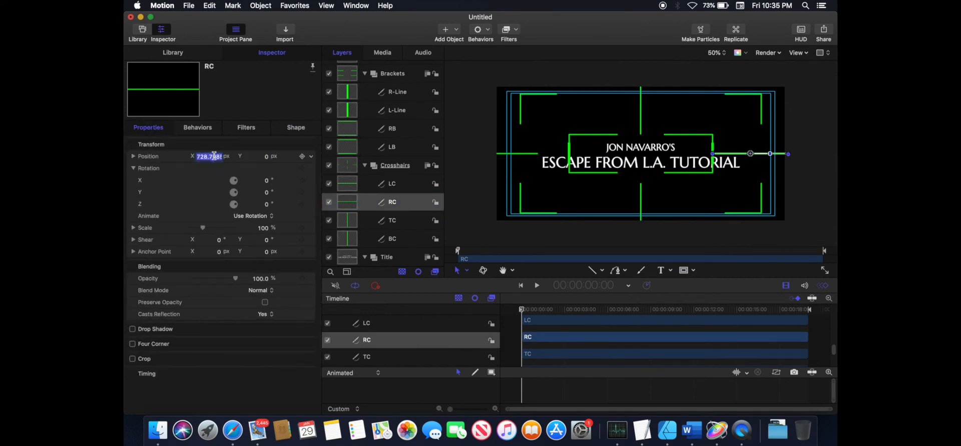
# - Set RC's control points to Point 1 X 248 and Point 2 X -50
pyautogui.click(296, 127)
pyautogui.click(213, 229)
pyautogui.write('248')
pyautogui.click(212, 241)
pyautogui.write('-50')
pyautogui.press('Return')
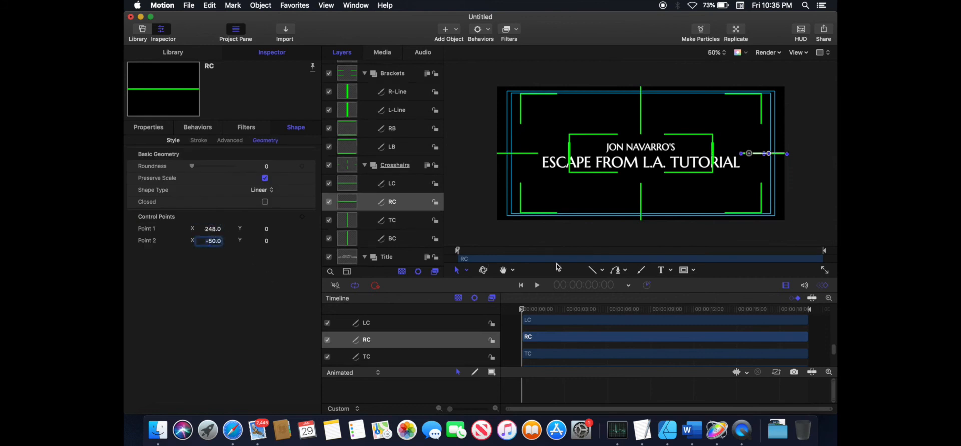
# - Move the RB layer directly below R-Line in the Brackets group
pyautogui.click(349, 130)
pyautogui.press('F1')
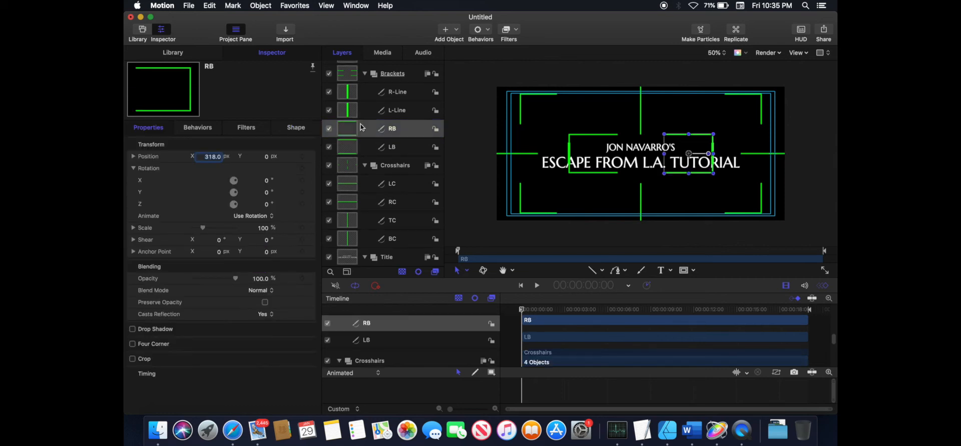
pyautogui.moveTo(407, 129); pyautogui.dragTo(403, 103)
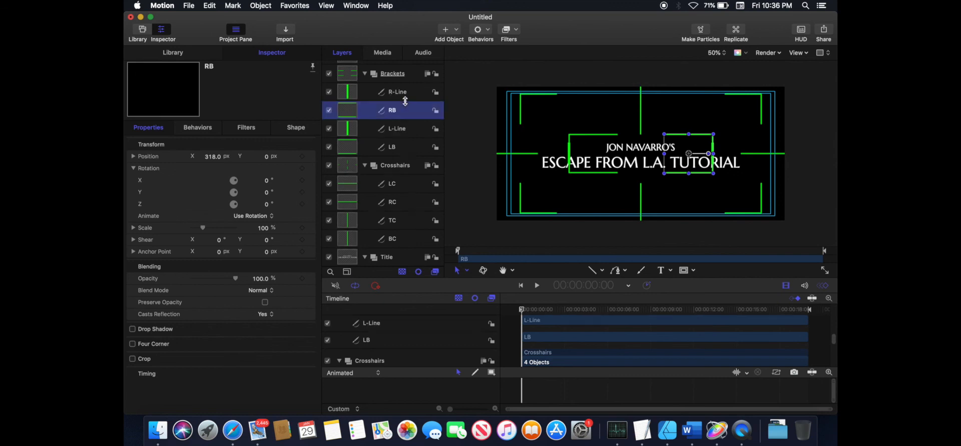
# - Move R-Line and RB together to the right, placing RB at about X 538 px
pyautogui.keyDown('shift'); pyautogui.click(355, 93); pyautogui.keyUp('shift')
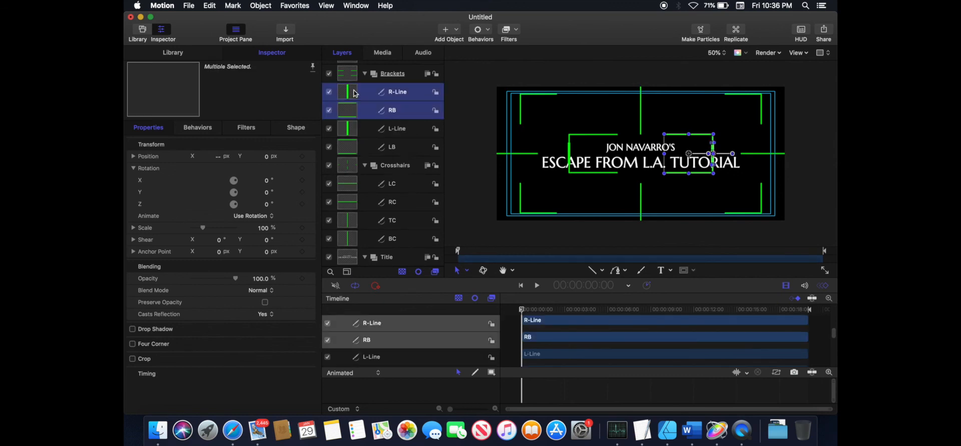
pyautogui.moveTo(220, 159)
pyautogui.mouseDown()
pyautogui.moveTo(260, 159)
pyautogui.moveTo(218, 158)
pyautogui.mouseUp()
pyautogui.click(347, 131)
pyautogui.click(354, 101)
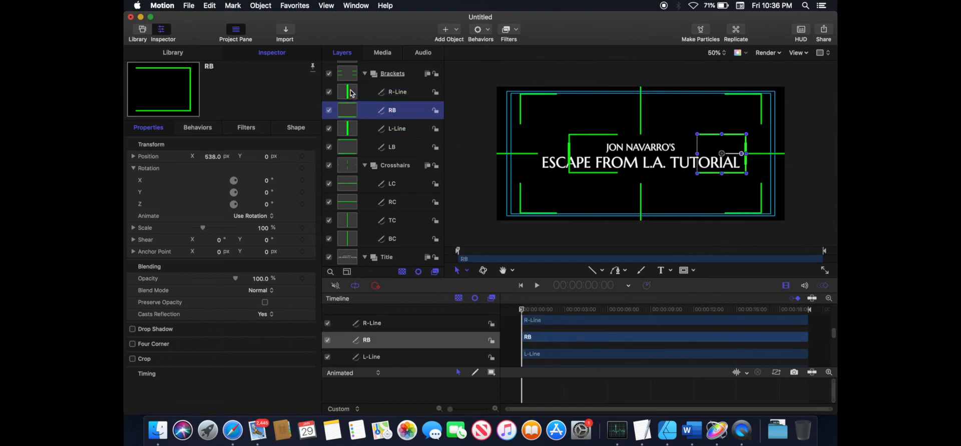
# - Set the RC line's Point 2 X control point to -30
pyautogui.click(349, 201)
pyautogui.click(295, 129)
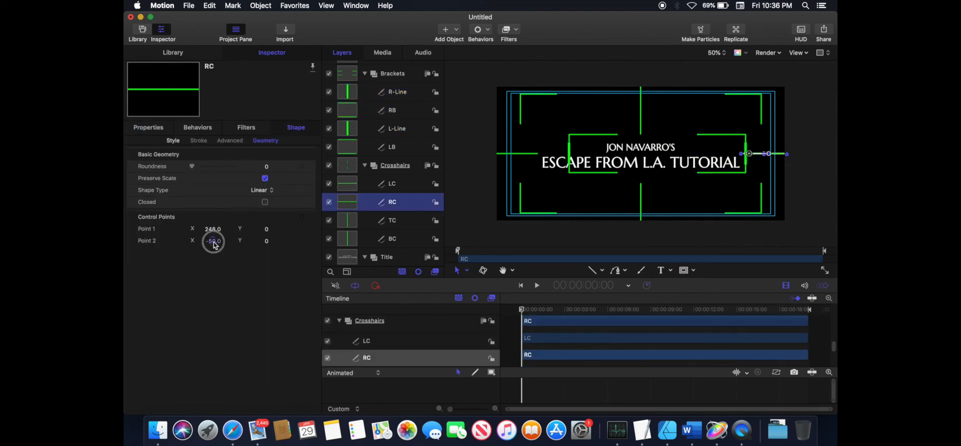
pyautogui.click(212, 241)
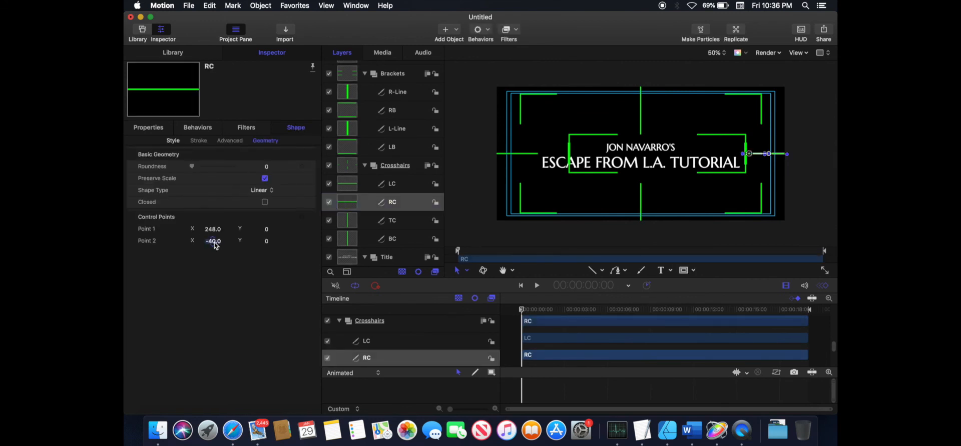
pyautogui.press('BackSpace')
pyautogui.write('-30')
pyautogui.press('Return')
pyautogui.click(475, 217)
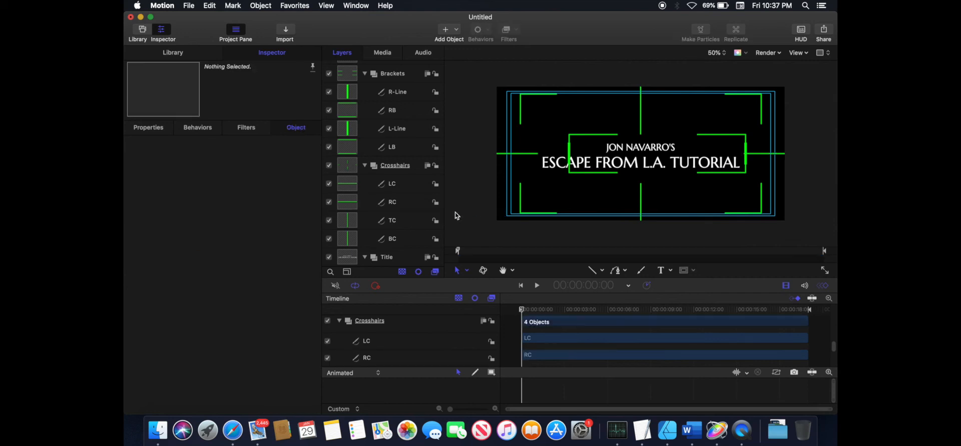
# - Move the L-Line and LB layers together to the left, mirroring the right bracket
pyautogui.click(345, 202)
pyautogui.click(213, 241)
pyautogui.click(345, 184)
pyautogui.click(349, 128)
pyautogui.keyDown('shift'); pyautogui.click(349, 147); pyautogui.keyUp('shift')
pyautogui.click(148, 128)
pyautogui.moveTo(214, 157); pyautogui.dragTo(163, 157)
pyautogui.click(460, 203)
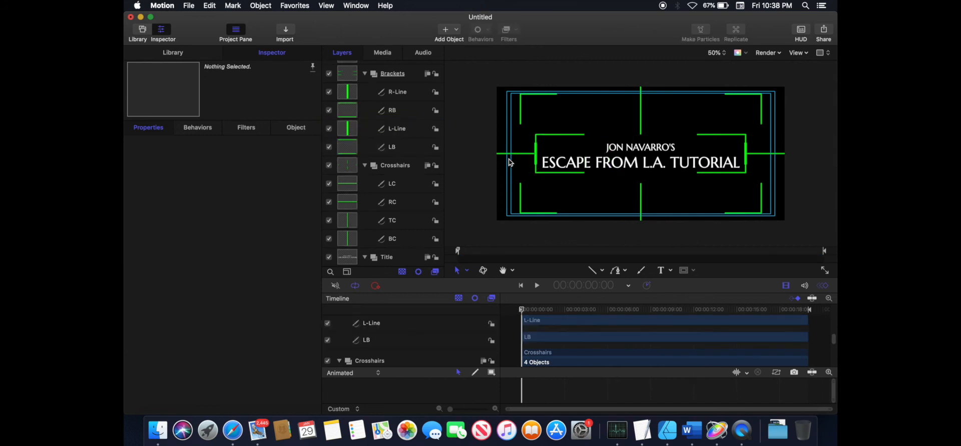
# - Adjust the title text's anchor point Y so the title shifts slightly upward
pyautogui.click(365, 165)
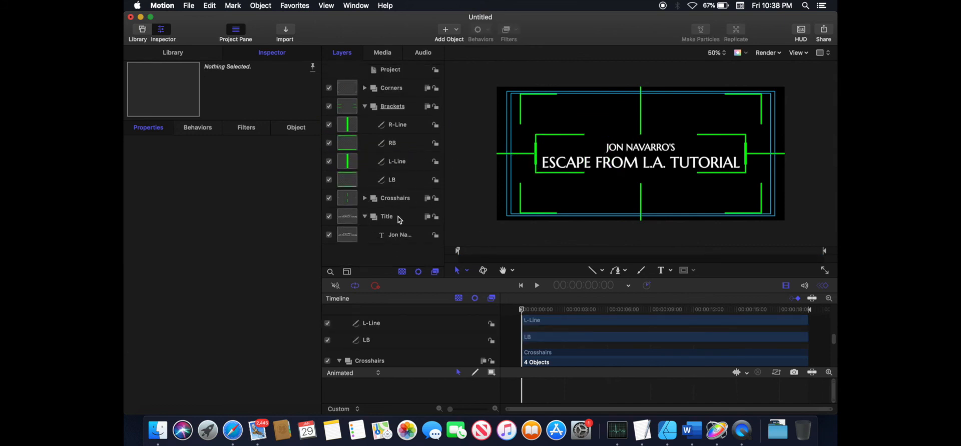
pyautogui.click(398, 235)
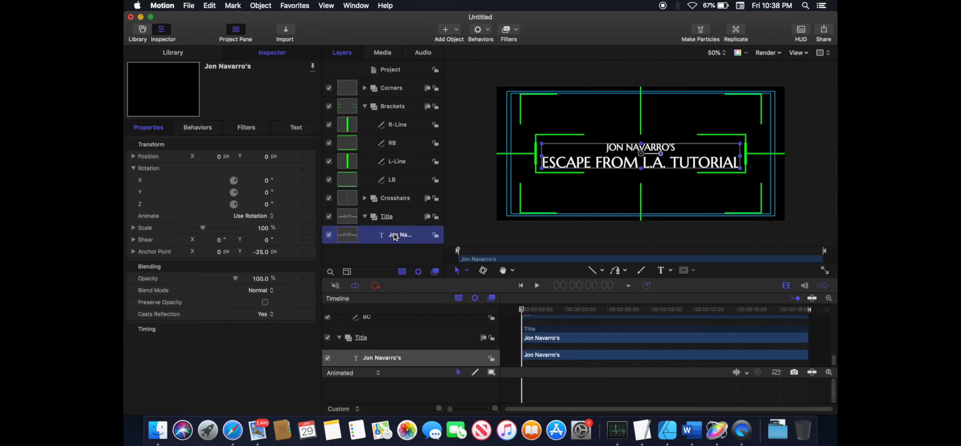
pyautogui.moveTo(268, 255); pyautogui.dragTo(267, 254)
pyautogui.click(267, 253)
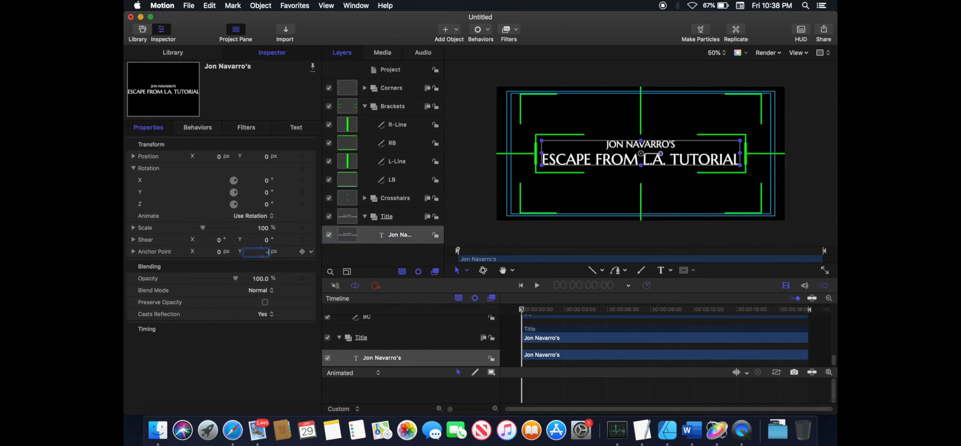
pyautogui.click(805, 209)
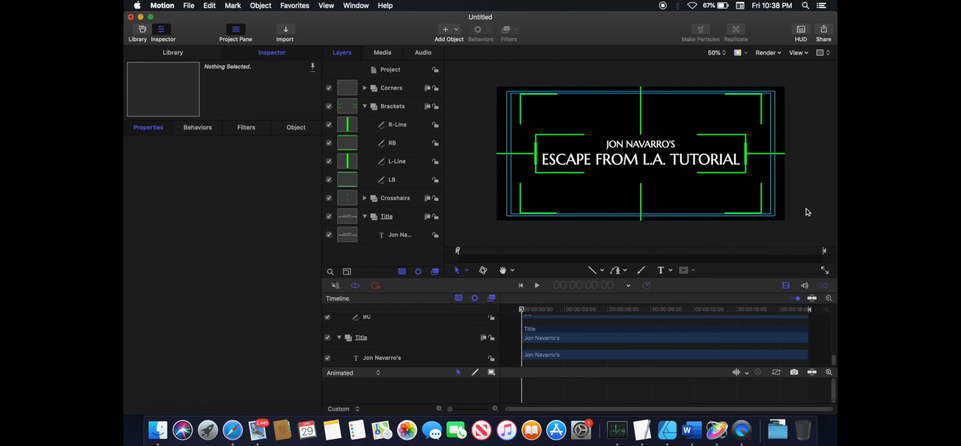
# - Add a Fade In/Fade Out behavior to the Title group and preview it
pyautogui.click(403, 70)
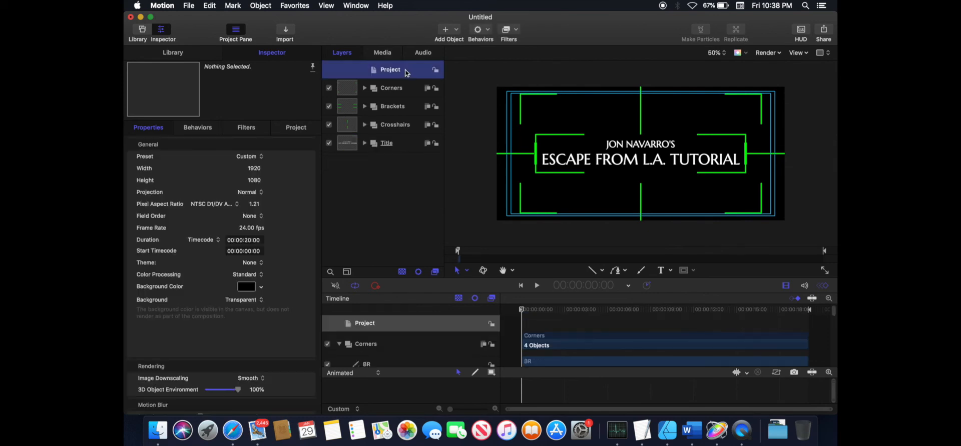
pyautogui.click(489, 34)
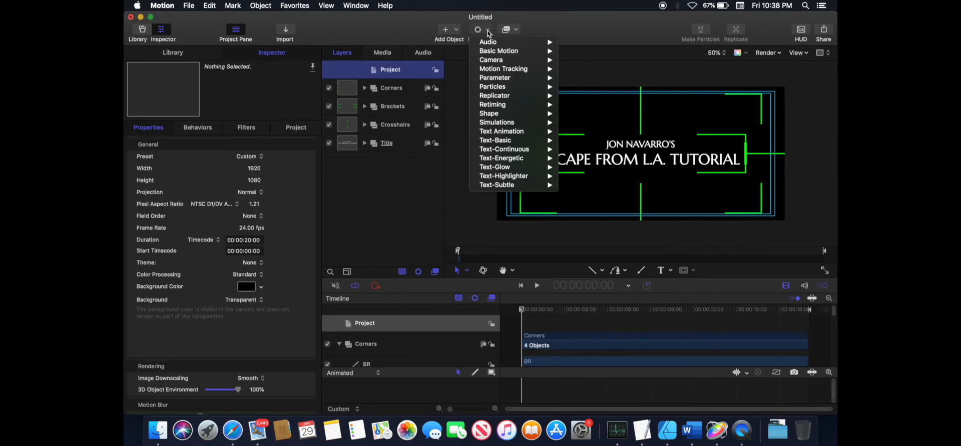
pyautogui.moveTo(505, 51)
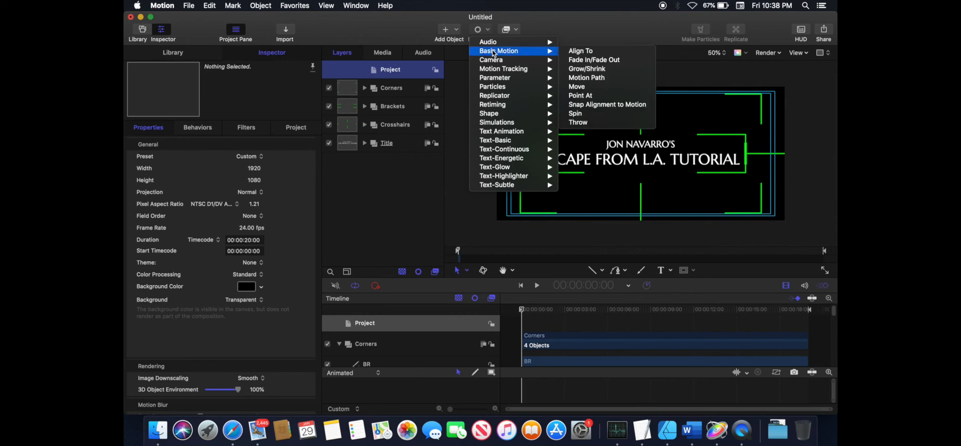
pyautogui.click(594, 60)
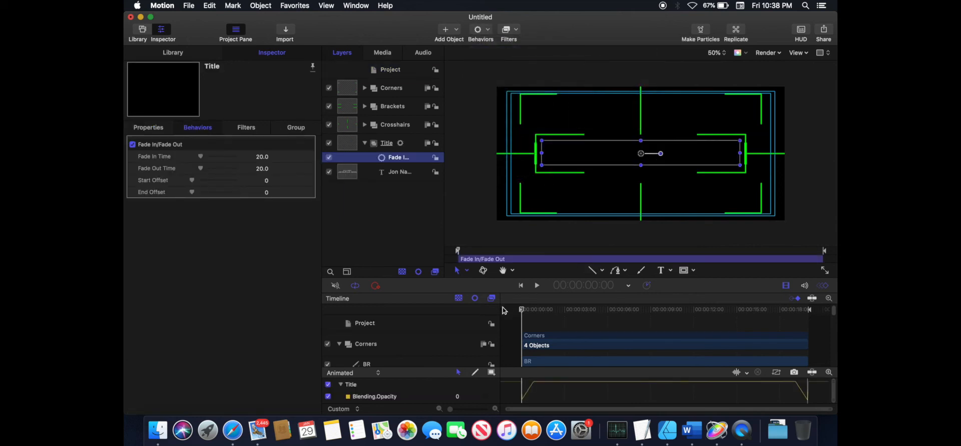
pyautogui.click(537, 285)
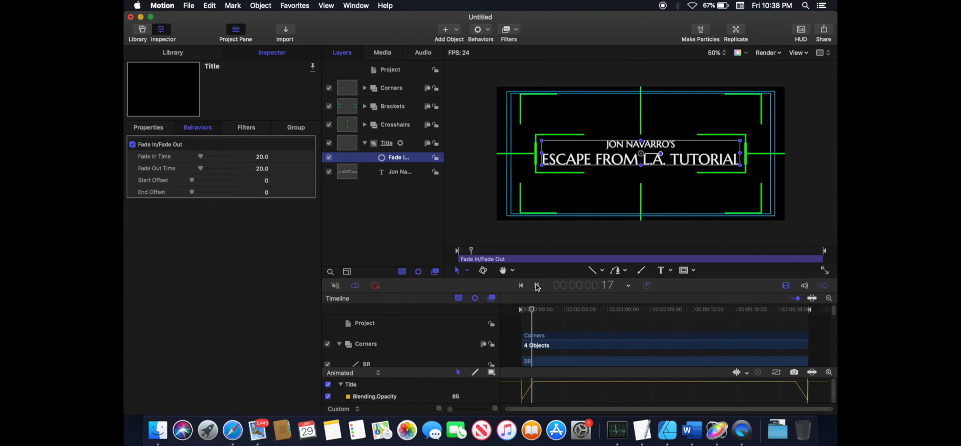
pyautogui.click(537, 286)
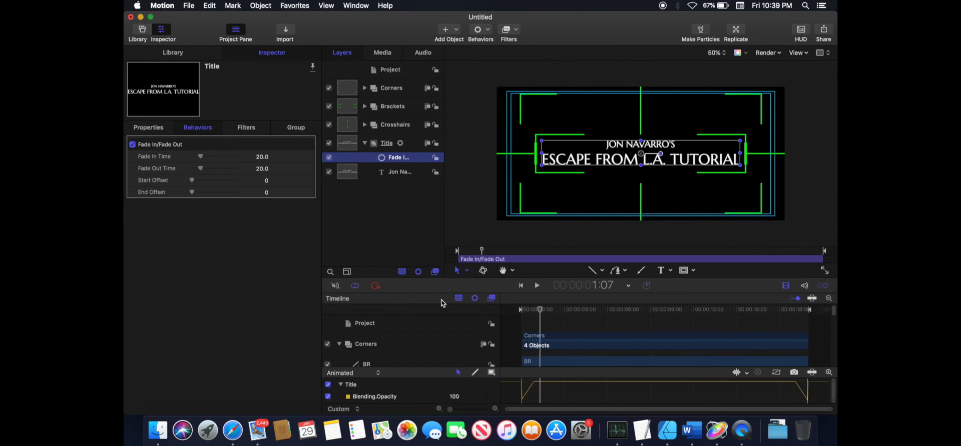
# - Turn on the grid overlay in the canvas
pyautogui.click(376, 286)
pyautogui.click(821, 52)
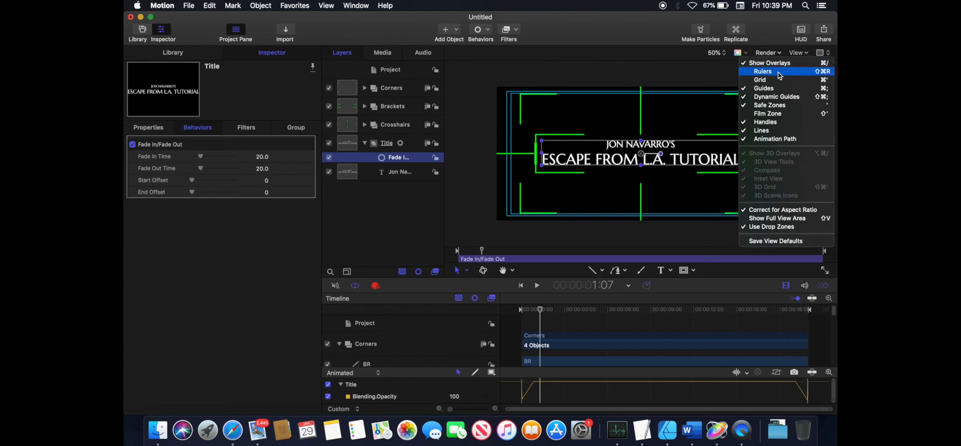
pyautogui.click(769, 83)
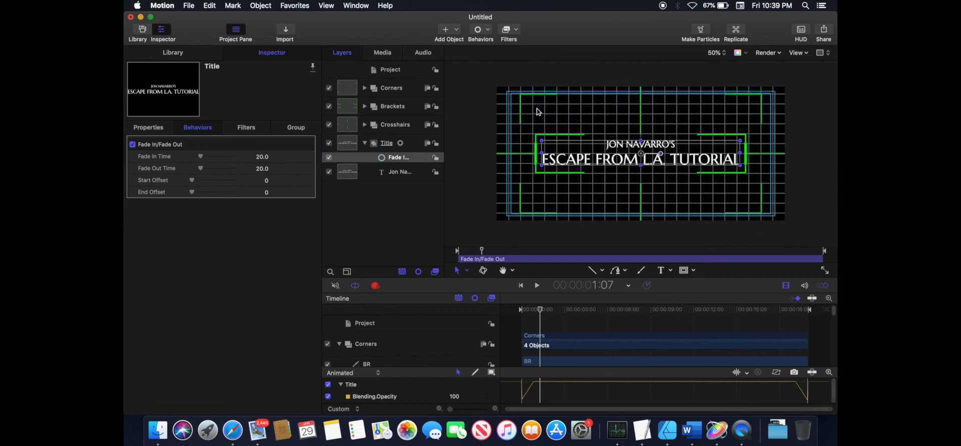
# - Apply a Write On shape behavior to all four crosshair lines LC, RC, TC and BC
pyautogui.click(365, 142)
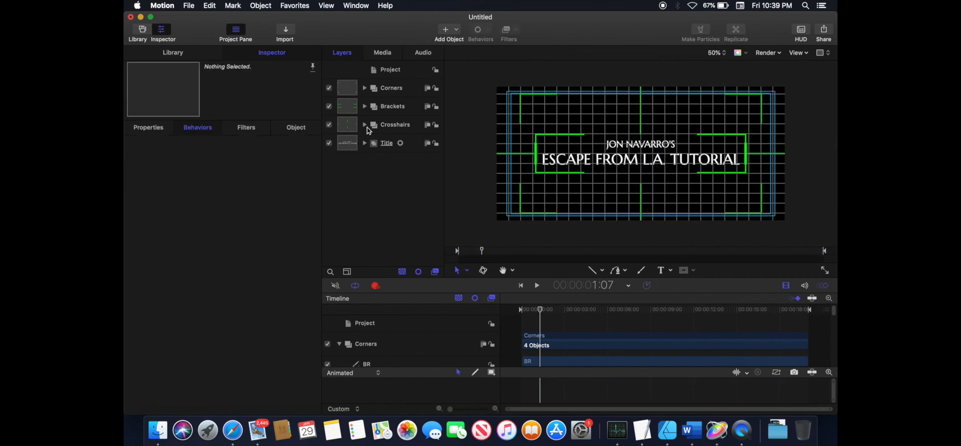
pyautogui.click(366, 126)
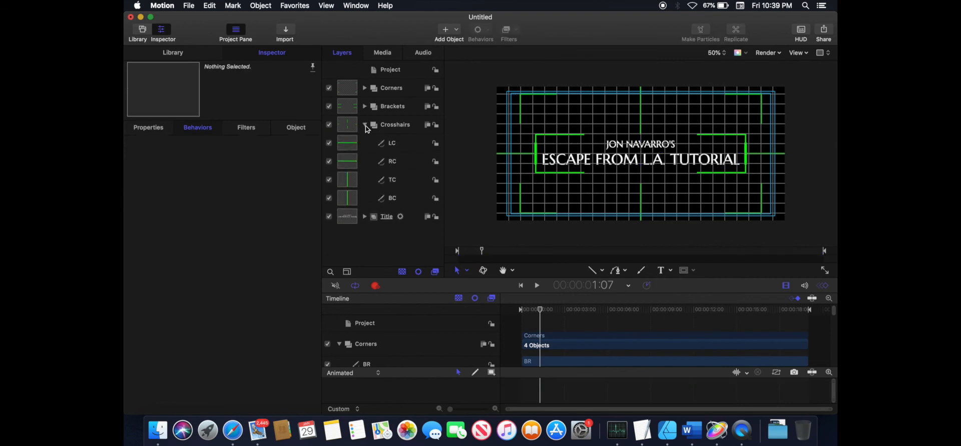
pyautogui.click(353, 199)
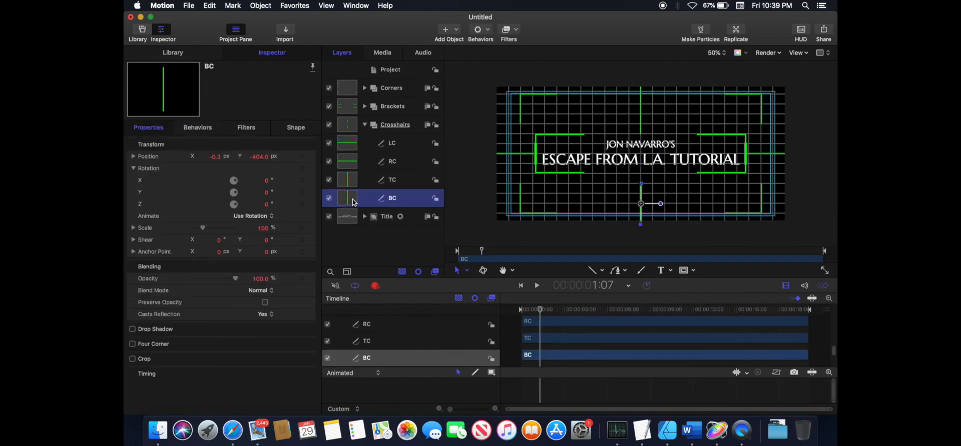
pyautogui.keyDown('shift'); pyautogui.click(347, 145); pyautogui.keyUp('shift')
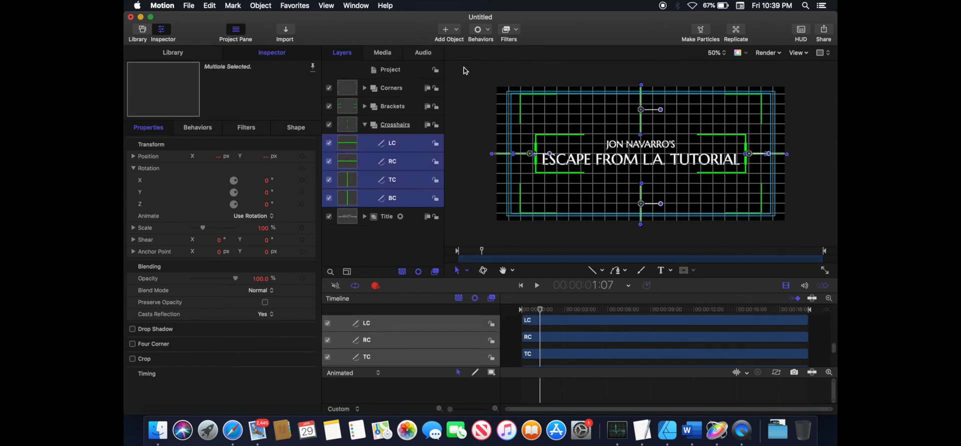
pyautogui.click(491, 33)
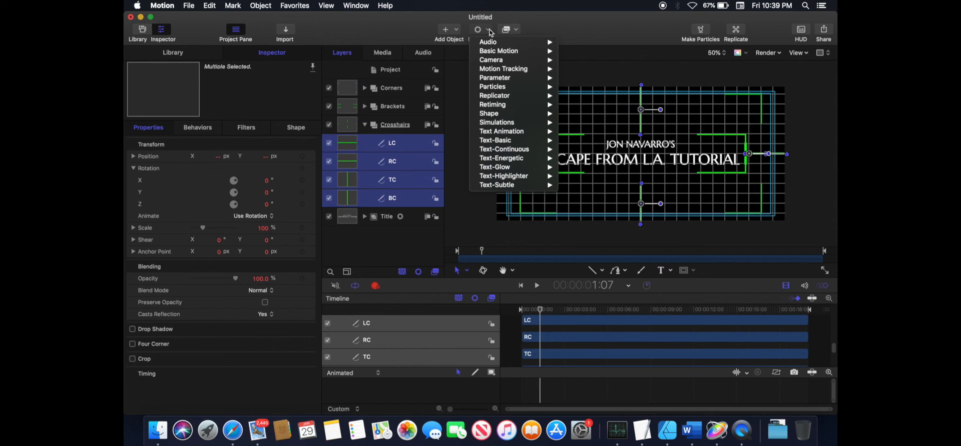
pyautogui.moveTo(491, 115)
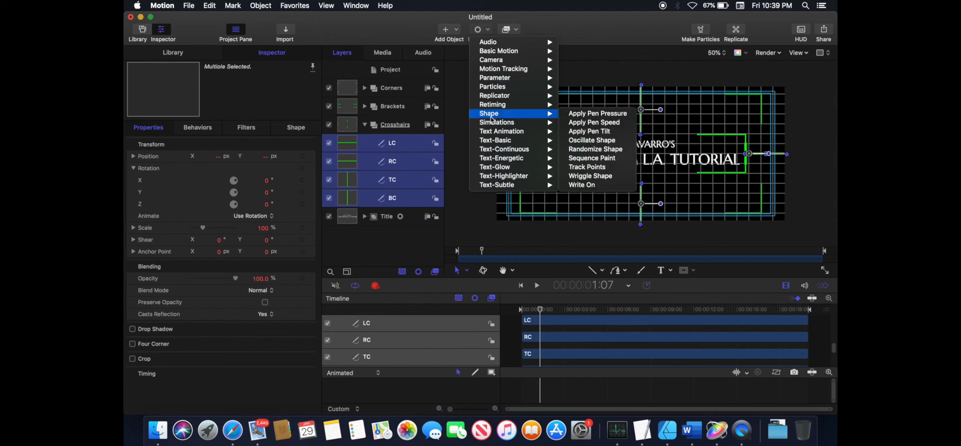
pyautogui.click(583, 185)
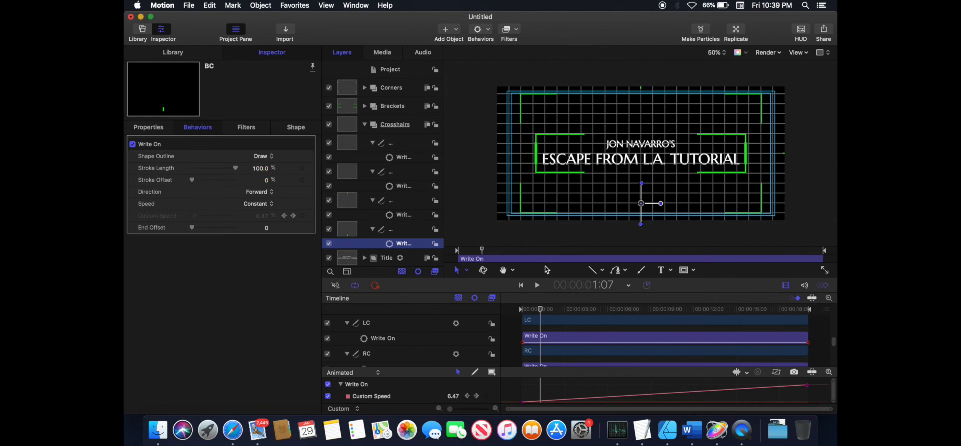
# - Trim the BC Write On behavior to end at about 1 second 12 frames
pyautogui.click(520, 286)
pyautogui.click(537, 286)
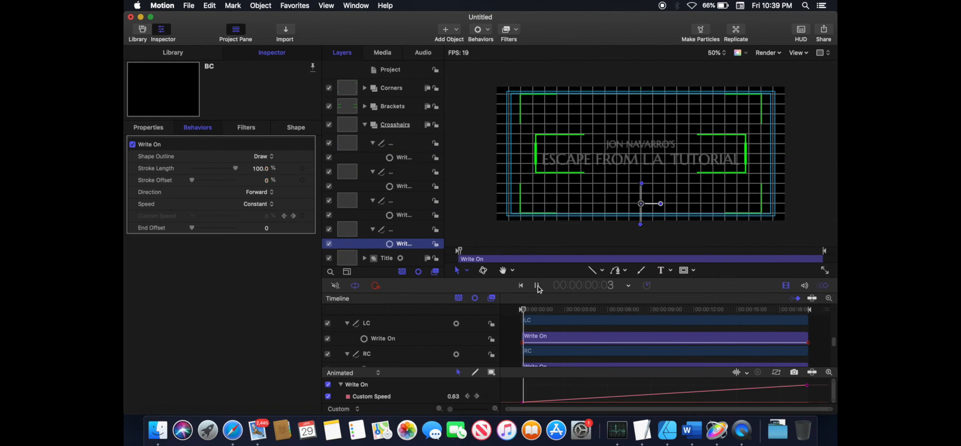
pyautogui.click(551, 311)
pyautogui.moveTo(550, 313); pyautogui.dragTo(543, 311)
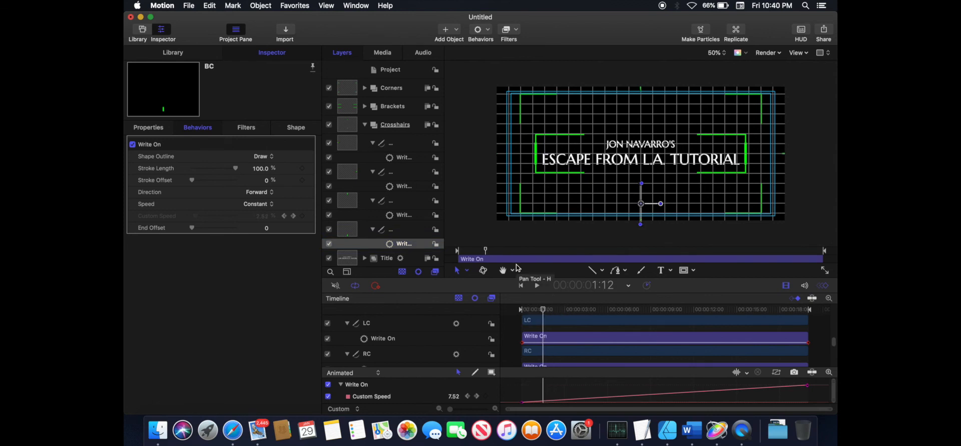
pyautogui.press('o')
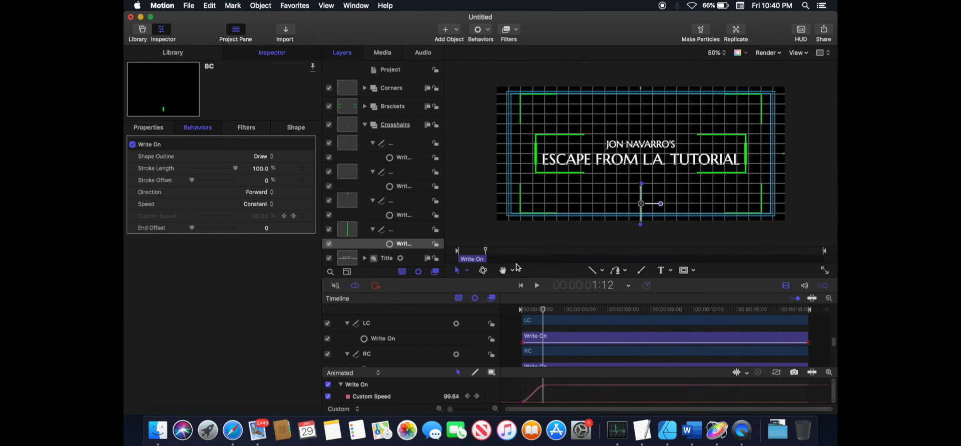
# - Trim the other three crosshair Write On behaviors to end at the same frame
pyautogui.click(413, 215)
pyautogui.keyDown('super'); pyautogui.click(413, 186); pyautogui.keyUp('super')
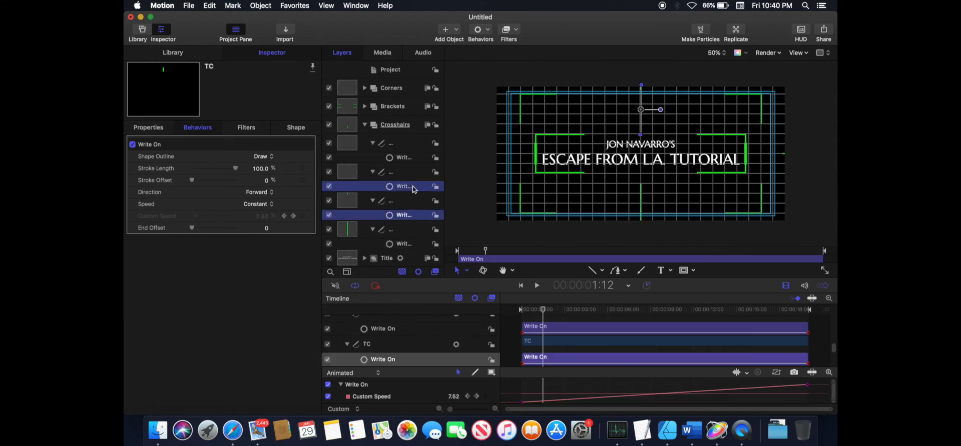
pyautogui.keyDown('super'); pyautogui.click(412, 158); pyautogui.keyUp('super')
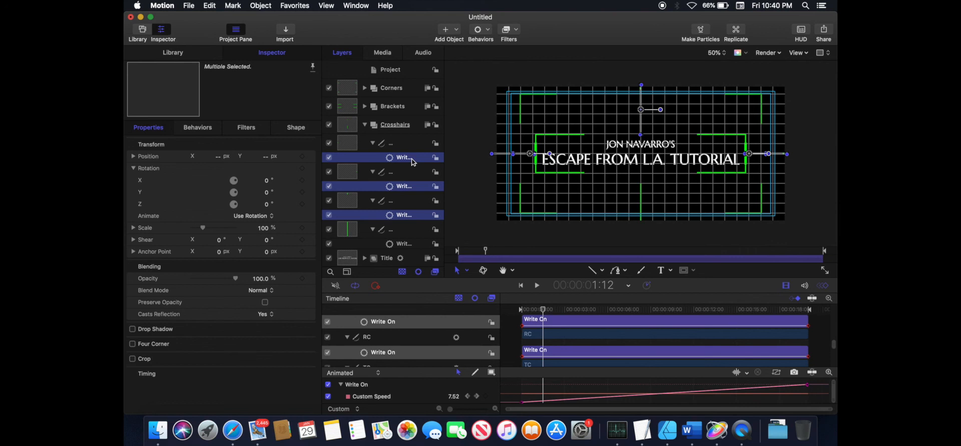
pyautogui.press('o')
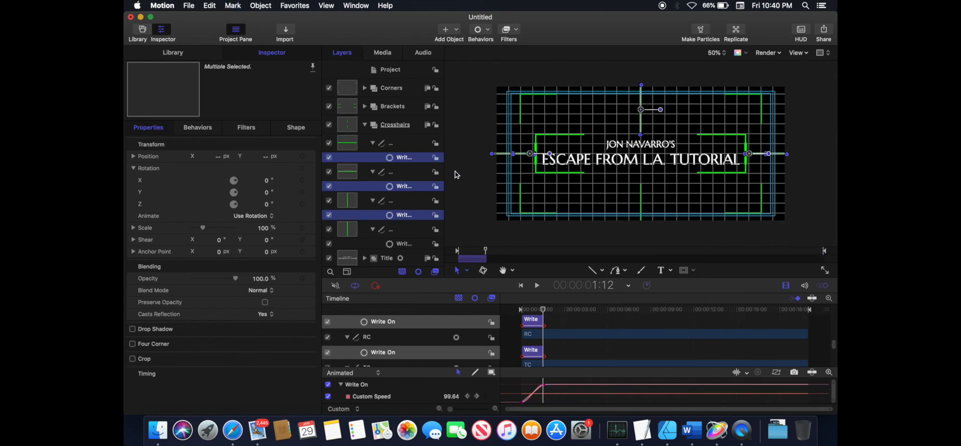
# - Play back the crosshair write-on animation from the start
pyautogui.click(521, 286)
pyautogui.click(537, 286)
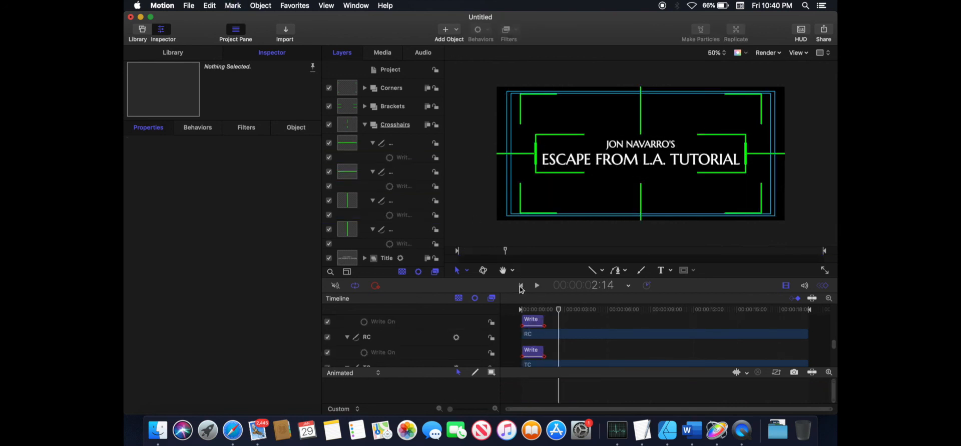
pyautogui.click(521, 286)
pyautogui.click(537, 286)
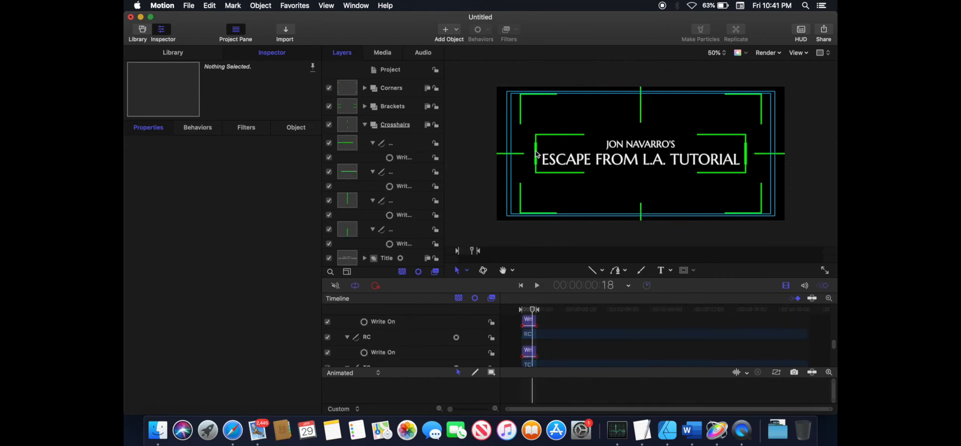
# - Add a Position keyframe at 1:00 to the R-Line and RB bracket layers
pyautogui.click(534, 309)
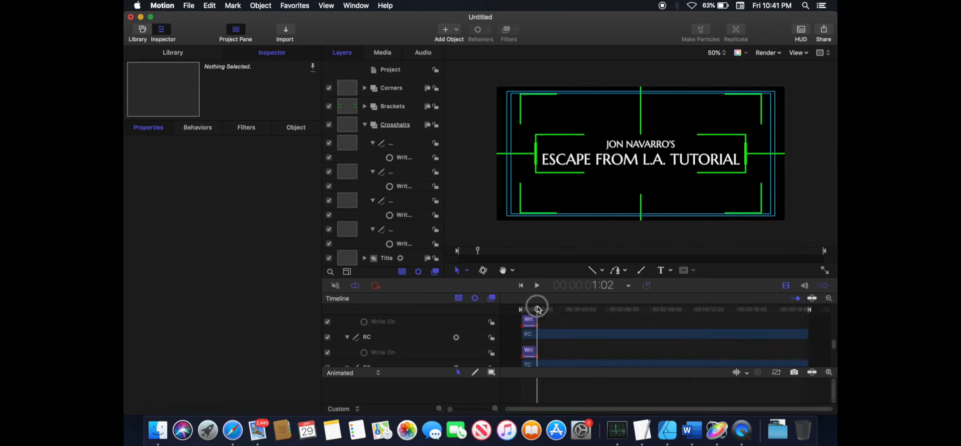
pyautogui.moveTo(535, 307); pyautogui.dragTo(536, 307)
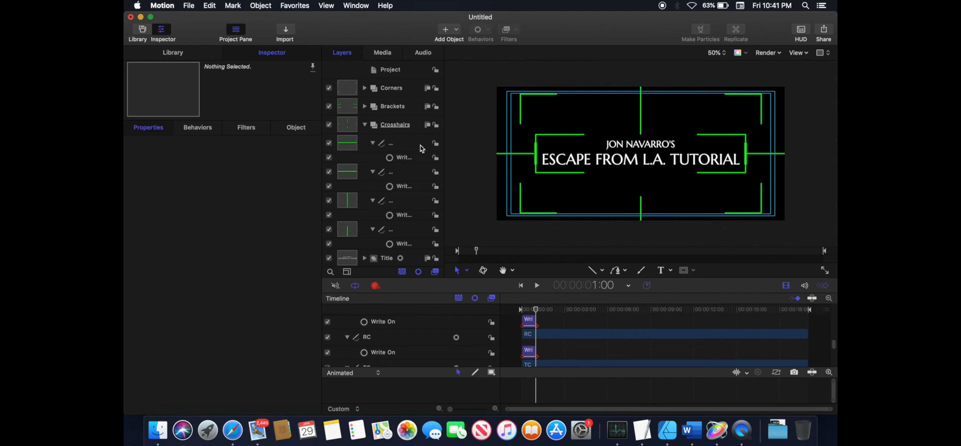
pyautogui.click(365, 124)
pyautogui.click(364, 106)
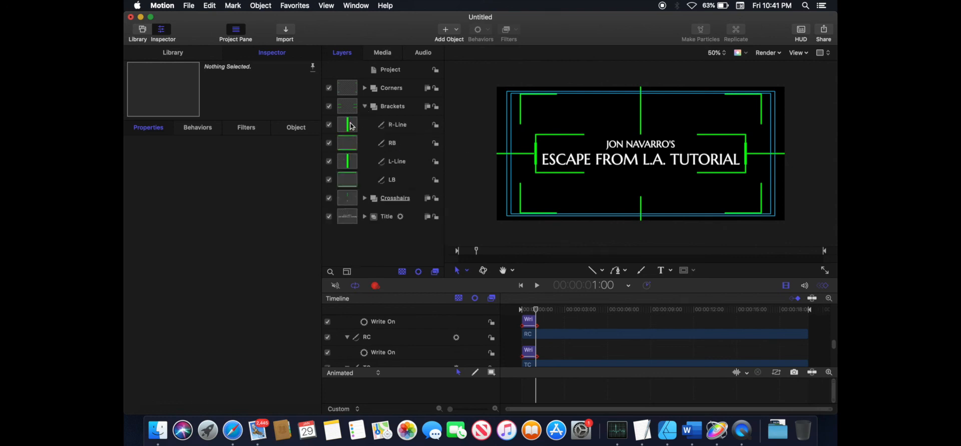
pyautogui.click(397, 125)
pyautogui.keyDown('shift'); pyautogui.click(393, 143); pyautogui.keyUp('shift')
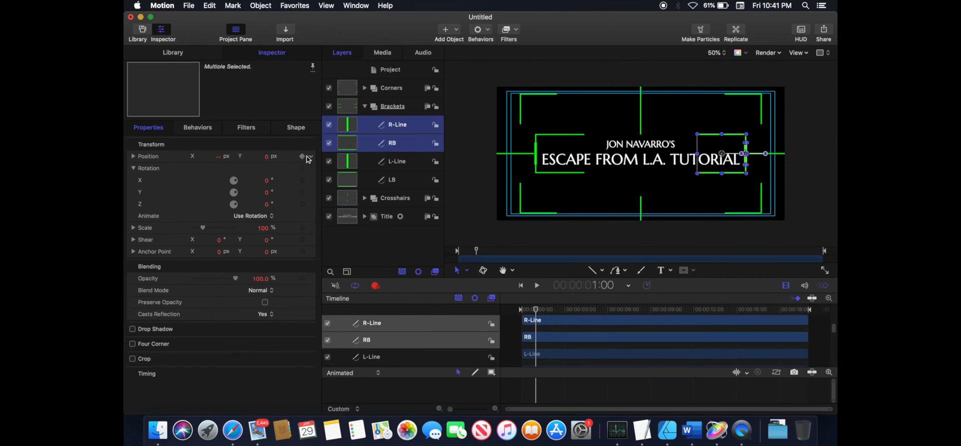
pyautogui.click(302, 156)
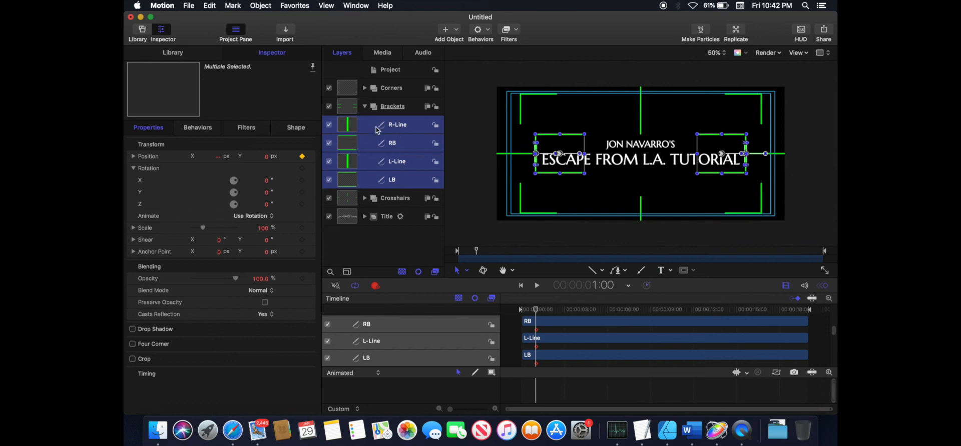
# - At the first frame, slide the RB and R-Line layers off-screen right by offsetting their Position X
pyautogui.click(358, 147)
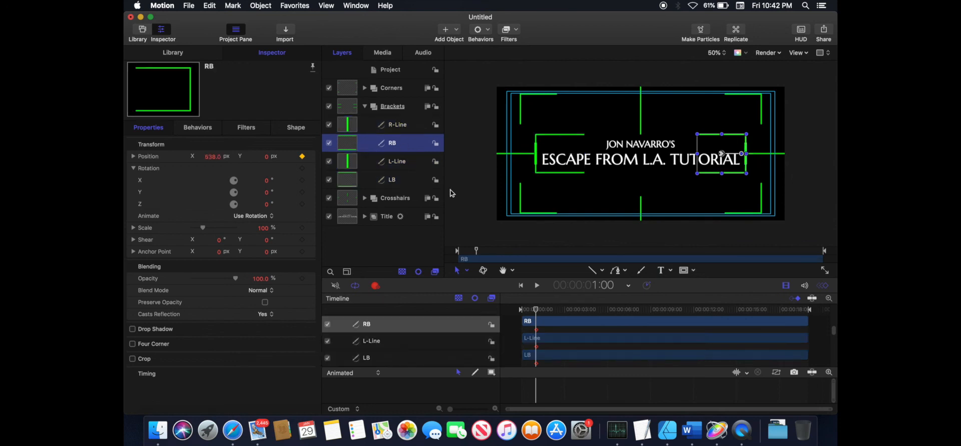
pyautogui.moveTo(536, 310); pyautogui.dragTo(493, 310)
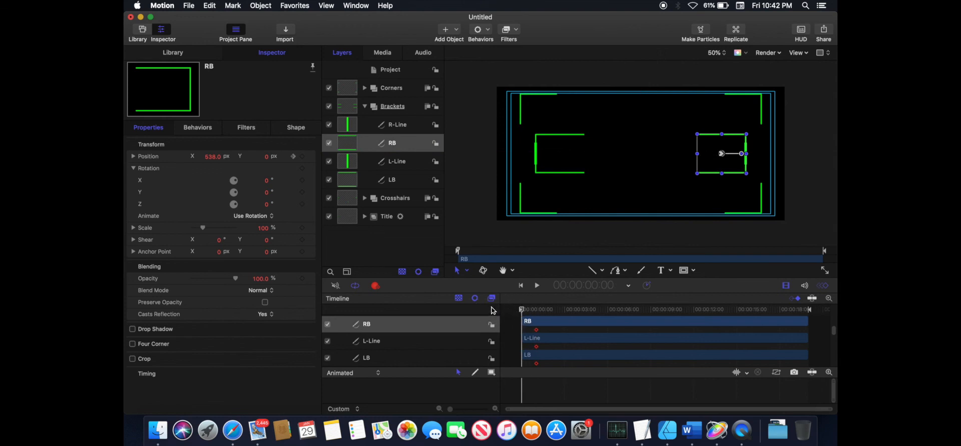
pyautogui.keyDown('super'); pyautogui.click(353, 126); pyautogui.keyUp('super')
pyautogui.click(220, 158)
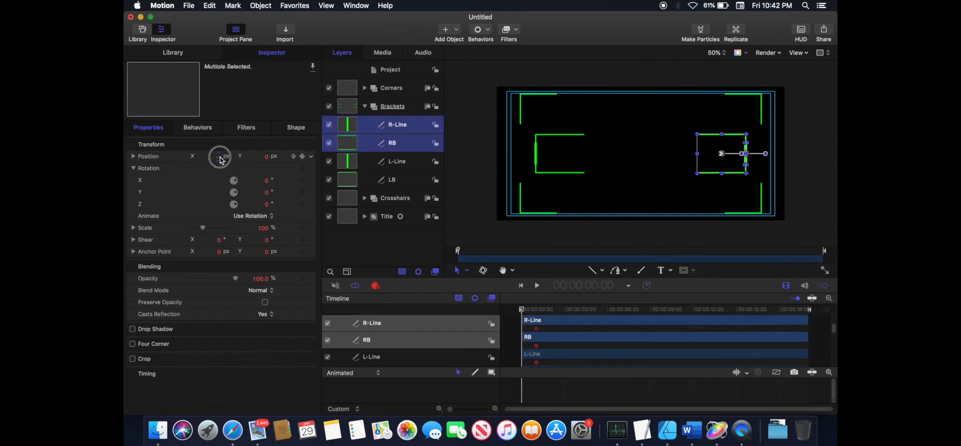
pyautogui.moveTo(222, 160); pyautogui.dragTo(126, 155)
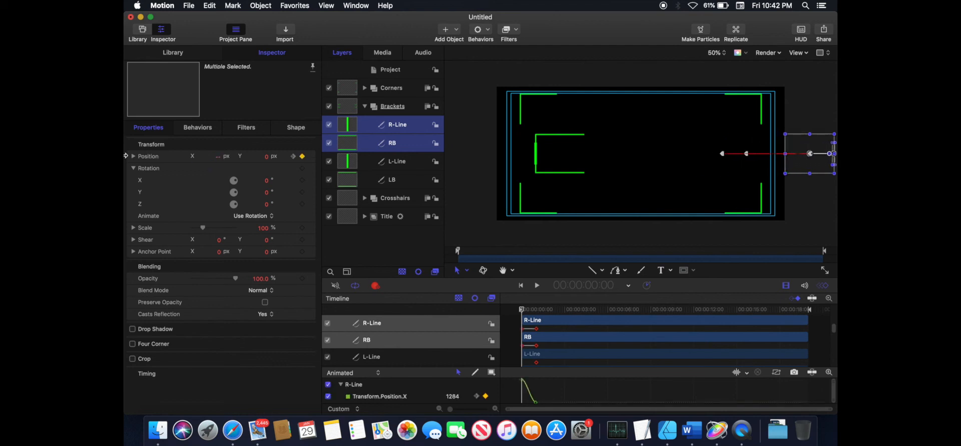
# - Play back the animation to review the right bracket sliding in
pyautogui.click(351, 163)
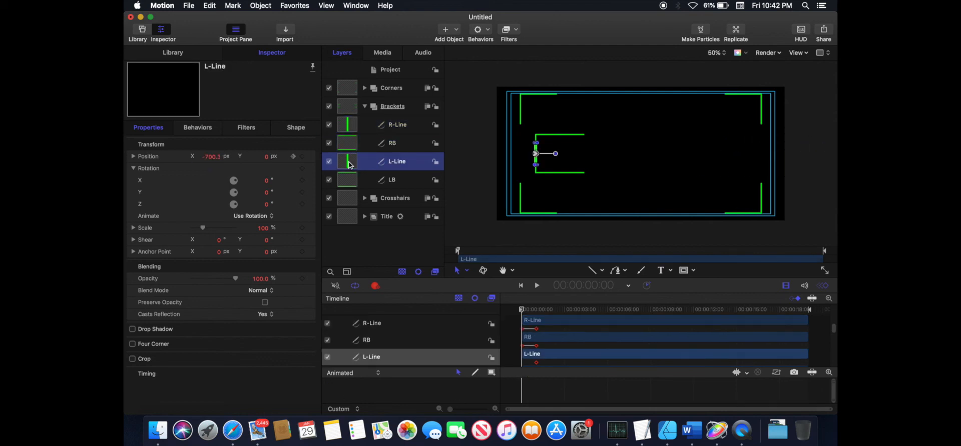
pyautogui.click(499, 236)
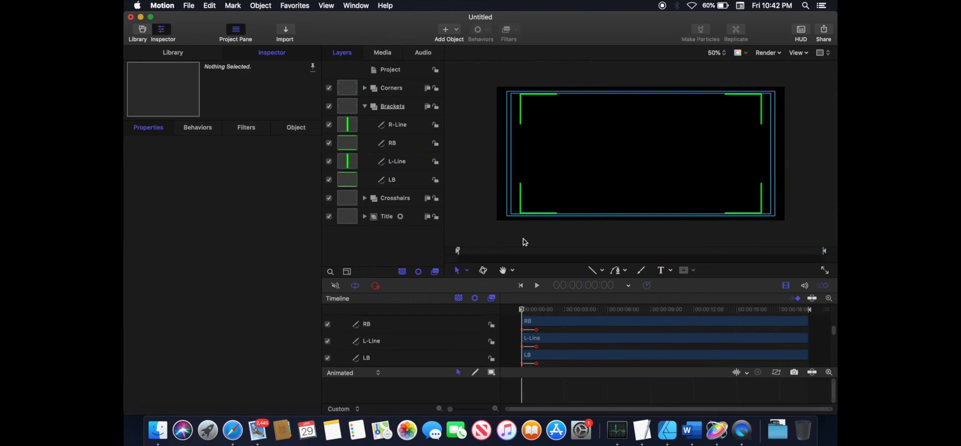
pyautogui.click(536, 286)
pyautogui.click(537, 287)
pyautogui.moveTo(551, 310); pyautogui.dragTo(530, 297)
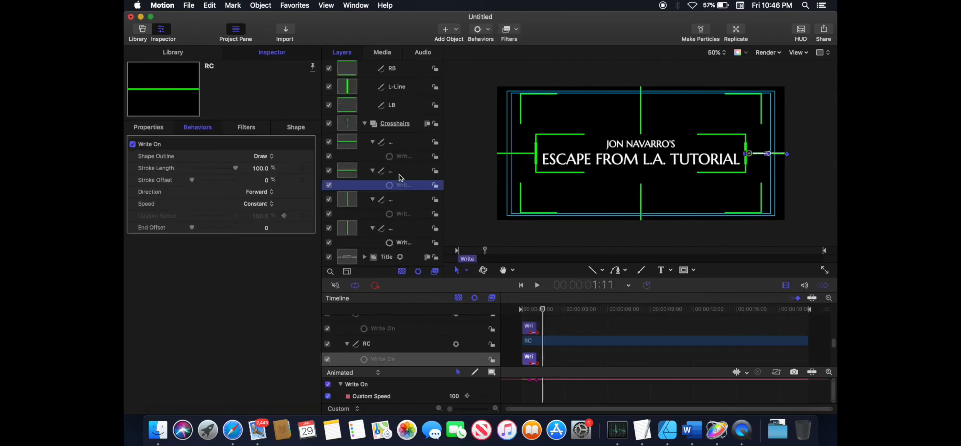
# - Delete the Write On behaviors from the LC and RC crosshair lines
pyautogui.keyDown('super'); pyautogui.click(400, 156); pyautogui.keyUp('super')
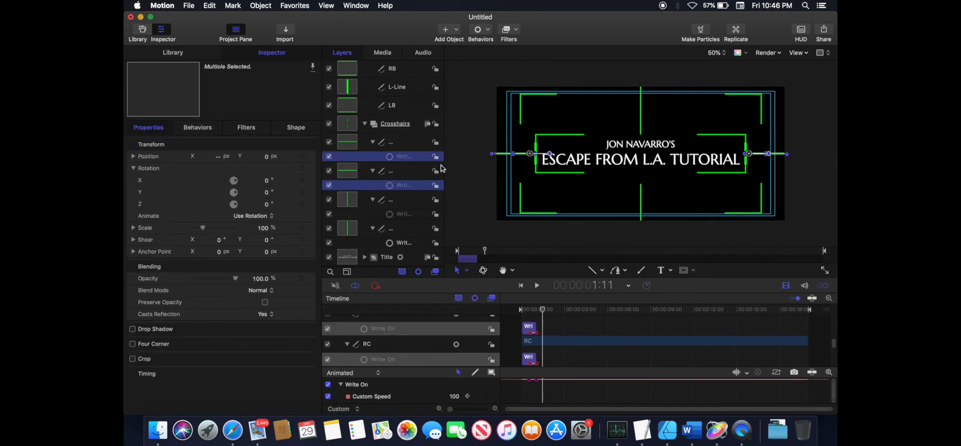
pyautogui.press('Delete')
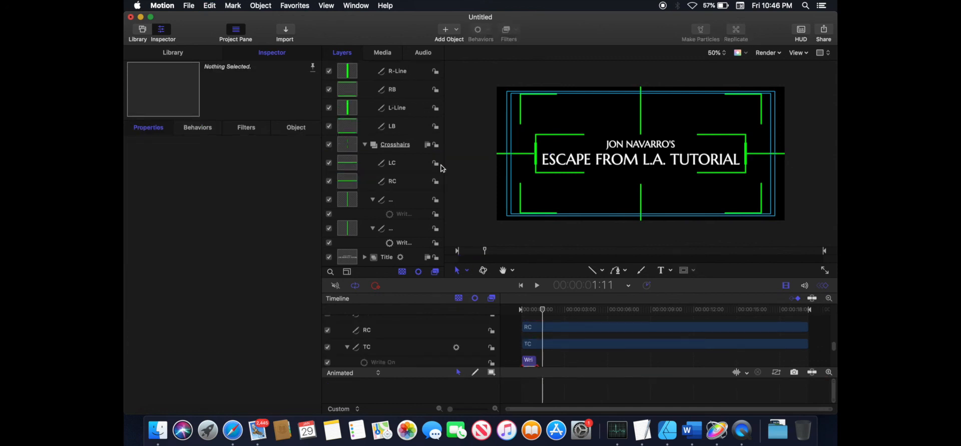
# - Move the LC and RC crosshair lines into the Brackets group
pyautogui.click(350, 163)
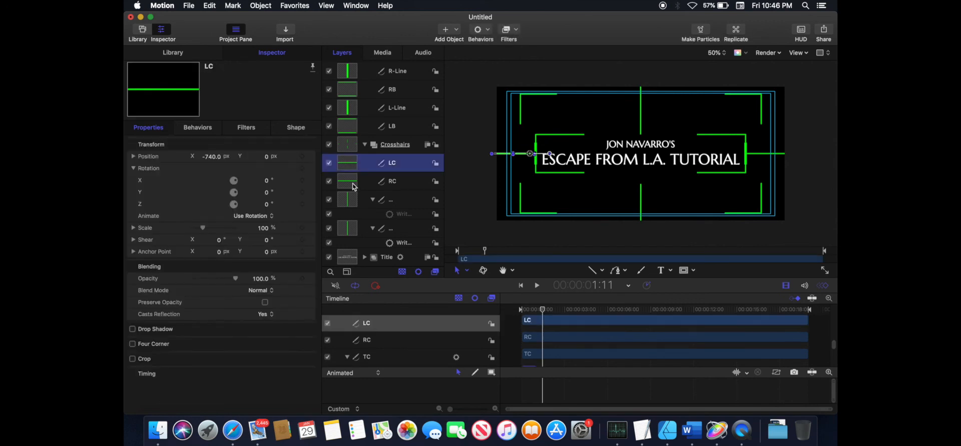
pyautogui.keyDown('shift'); pyautogui.click(353, 187); pyautogui.keyUp('shift')
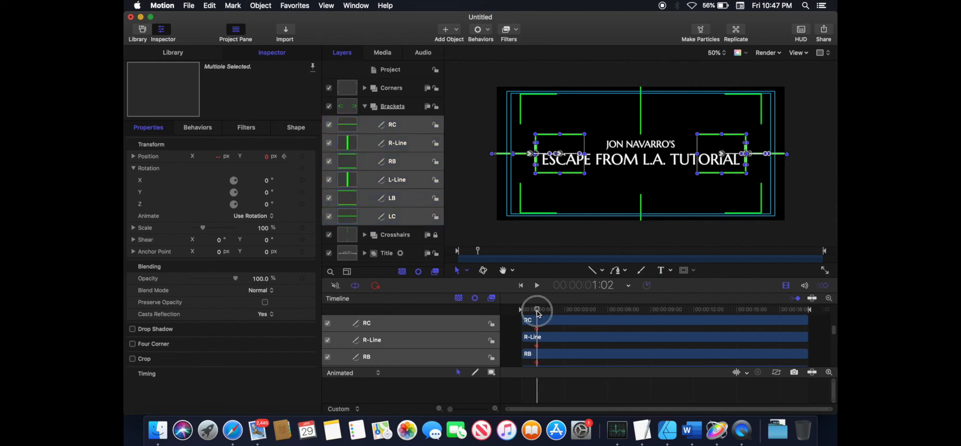
# - At the first frame, offset Position X of RC, R-Line and RB so they start off-screen right
pyautogui.moveTo(536, 311); pyautogui.dragTo(497, 307)
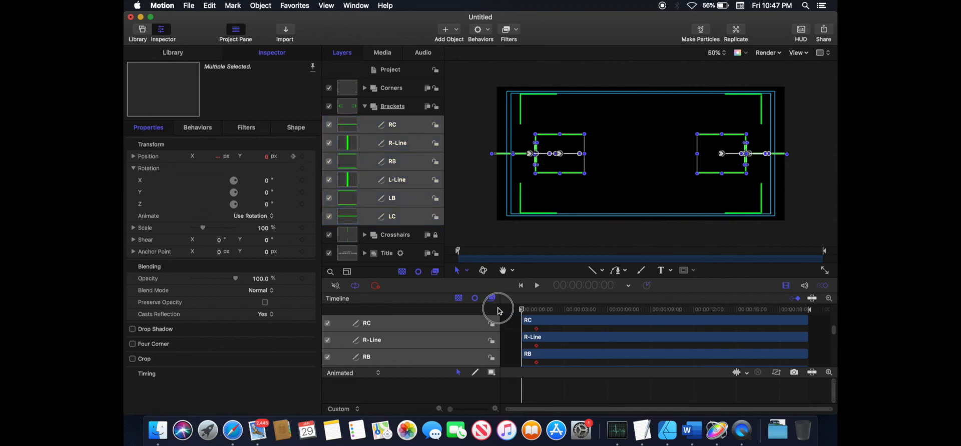
pyautogui.click(345, 127)
pyautogui.keyDown('shift'); pyautogui.click(356, 162); pyautogui.keyUp('shift')
pyautogui.click(219, 157)
pyautogui.moveTo(218, 160)
pyautogui.mouseDown()
pyautogui.moveTo(242, 160)
pyautogui.moveTo(219, 158)
pyautogui.mouseUp()
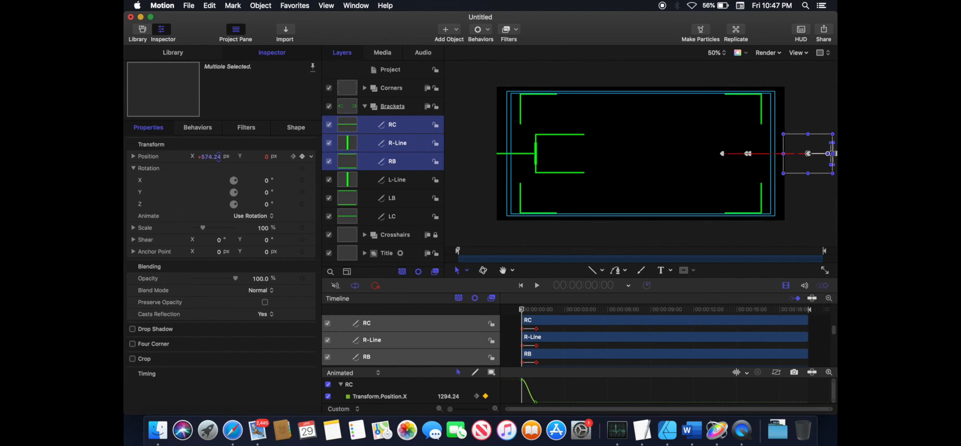
pyautogui.moveTo(220, 160); pyautogui.dragTo(220, 160)
# - At the first frame, offset Position X of L-Line, LB and LC so they start off-screen left
pyautogui.click(351, 181)
pyautogui.keyDown('shift'); pyautogui.click(351, 219); pyautogui.keyUp('shift')
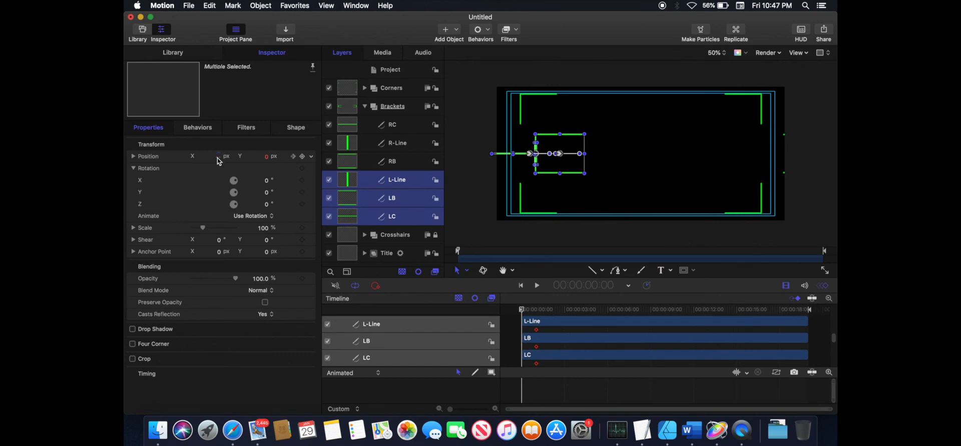
pyautogui.moveTo(221, 160); pyautogui.dragTo(219, 157)
# - Deselect everything, play back the bracket slide-in, and return the playhead to 1:00
pyautogui.press('super+shift+a')
pyautogui.click(538, 287)
pyautogui.click(538, 286)
pyautogui.moveTo(565, 310); pyautogui.dragTo(537, 311)
# - Unlock the Crosshairs group and set the TC line's Position X to 0 px
pyautogui.click(365, 235)
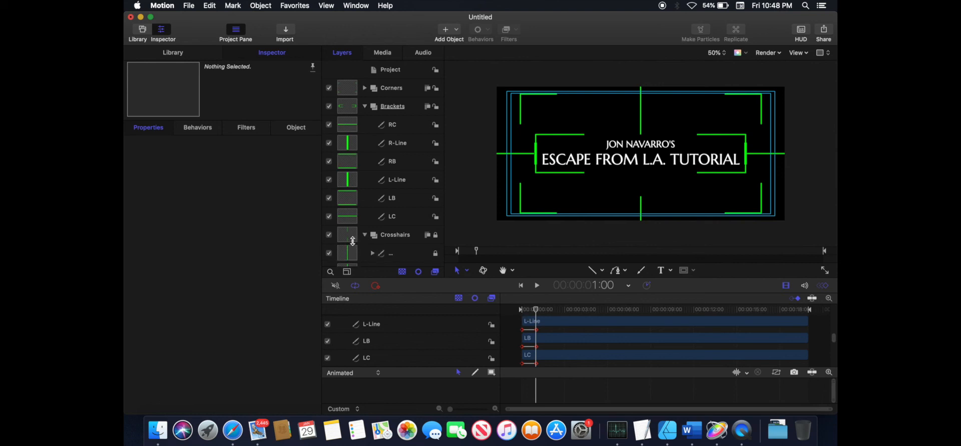
pyautogui.scroll(-2, 352, 239)
pyautogui.click(349, 240)
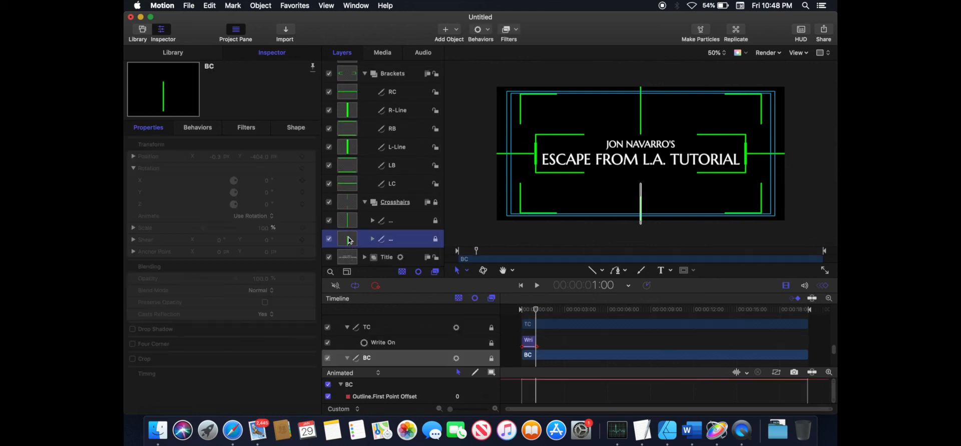
pyautogui.click(351, 220)
pyautogui.click(350, 239)
pyautogui.click(435, 202)
pyautogui.doubleClick(216, 158)
pyautogui.click(350, 220)
pyautogui.doubleClick(218, 158)
pyautogui.write('0')
pyautogui.doubleClick(262, 158)
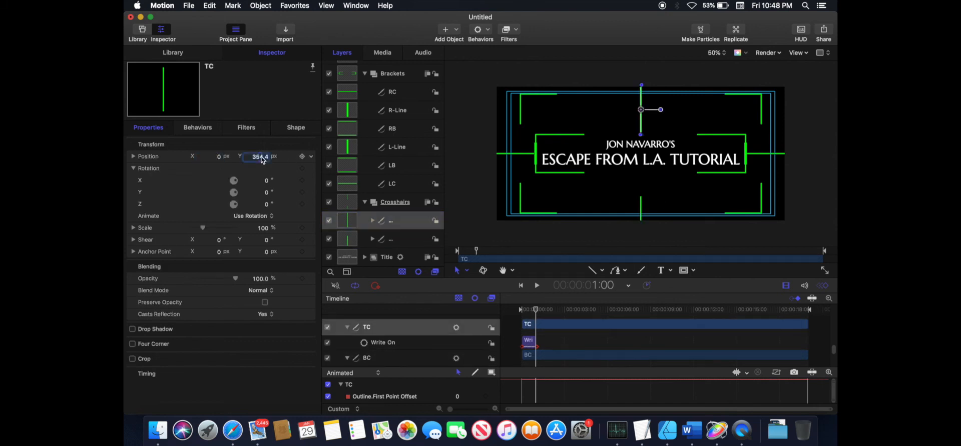
# - Set the BC line's first control point Y to -180 in its shape geometry
pyautogui.click(350, 239)
pyautogui.click(296, 128)
pyautogui.doubleClick(258, 230)
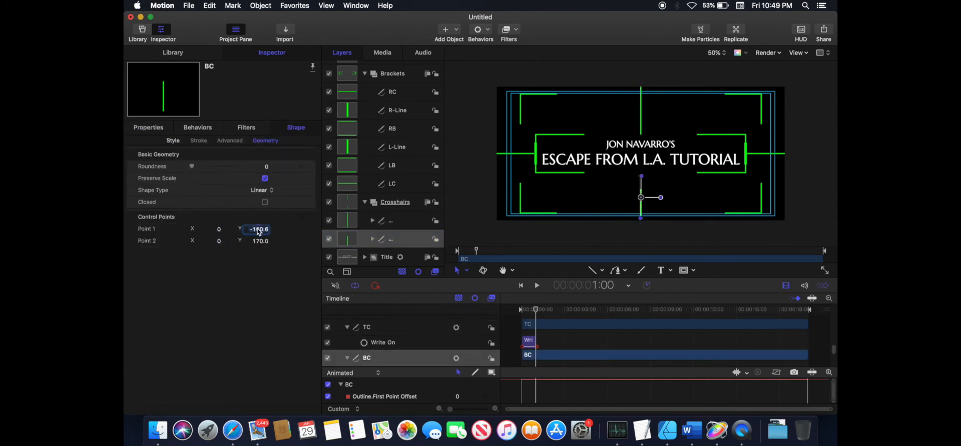
pyautogui.write('-180')
# - Set the TC line's first control point Y to 180 and second control point Y to -170
pyautogui.click(348, 220)
pyautogui.doubleClick(259, 230)
pyautogui.write('180')
pyautogui.doubleClick(261, 243)
pyautogui.write('-170')
# - Collapse the crosshair lines and play back the animation from the start
pyautogui.keyDown('shift'); pyautogui.click(347, 239); pyautogui.keyUp('shift')
pyautogui.click(372, 240)
pyautogui.click(372, 221)
pyautogui.click(402, 235)
pyautogui.click(521, 285)
pyautogui.click(536, 286)
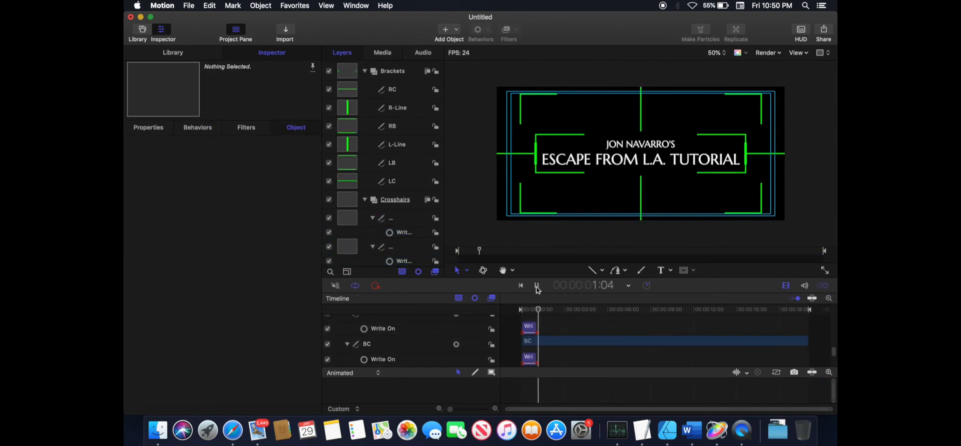
pyautogui.click(536, 286)
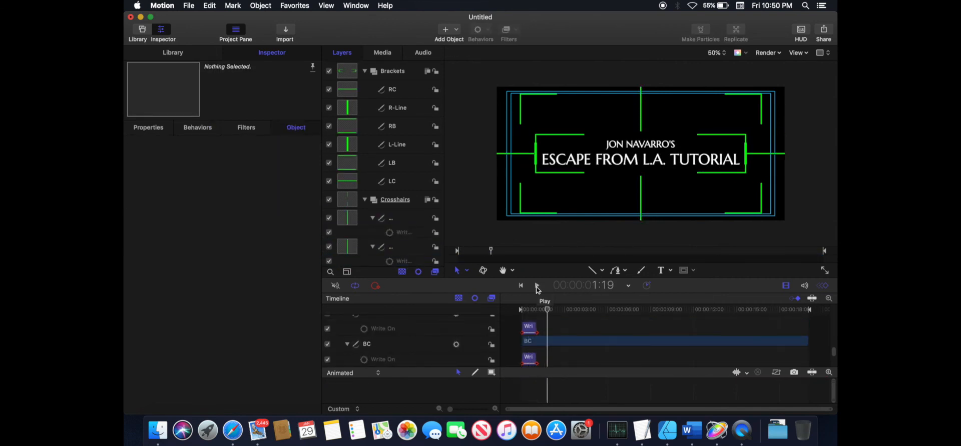
# - Expand the Corners group and add a Position keyframe at 1:00 to all four corner layers
pyautogui.click(365, 200)
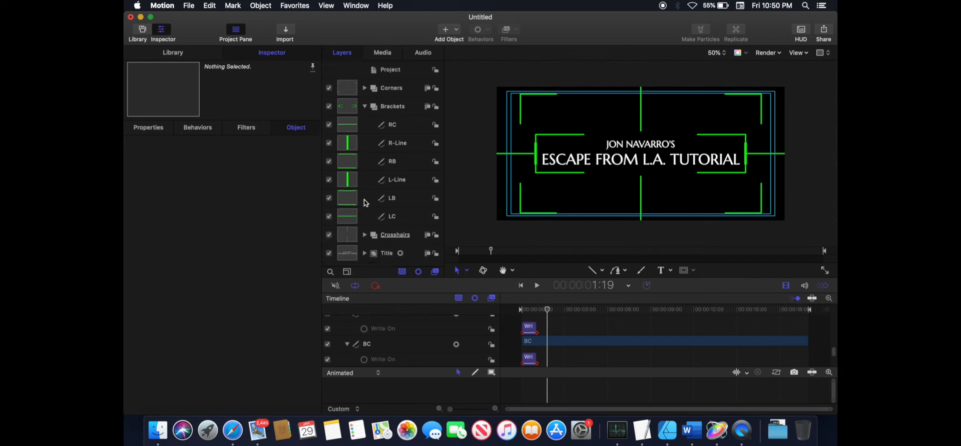
pyautogui.click(365, 107)
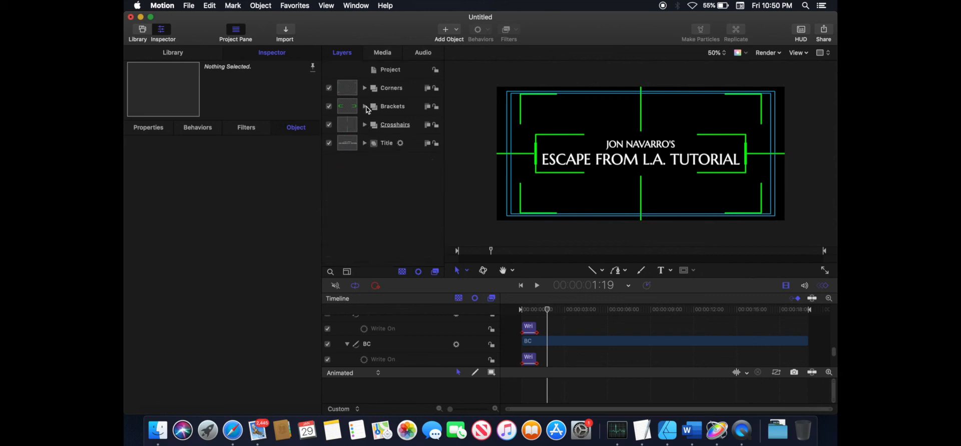
pyautogui.click(363, 89)
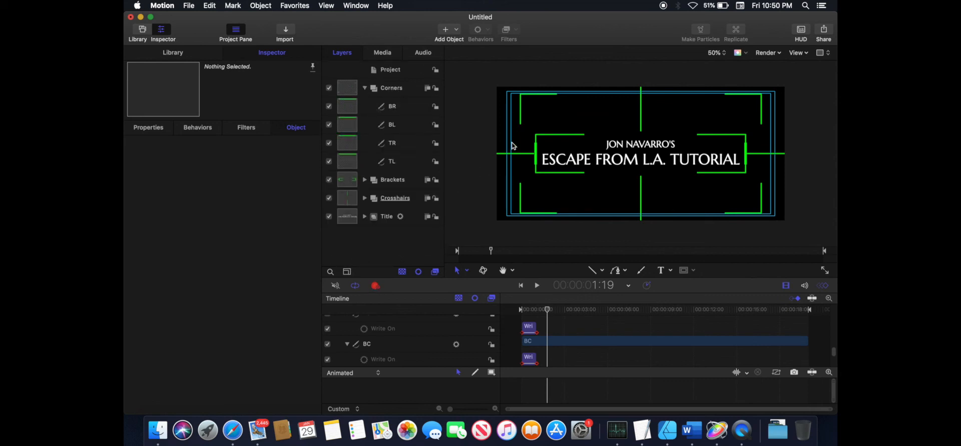
pyautogui.click(395, 106)
pyautogui.moveTo(547, 309); pyautogui.dragTo(536, 311)
pyautogui.keyDown('shift'); pyautogui.click(392, 161); pyautogui.keyUp('shift')
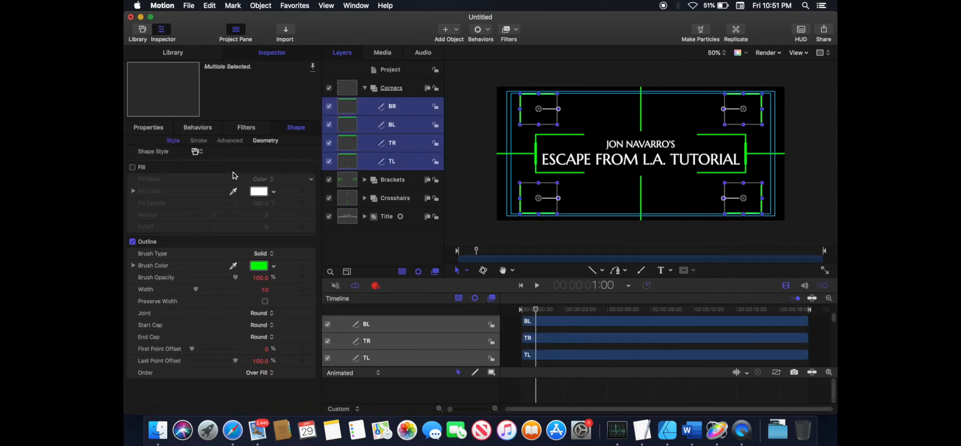
pyautogui.click(148, 128)
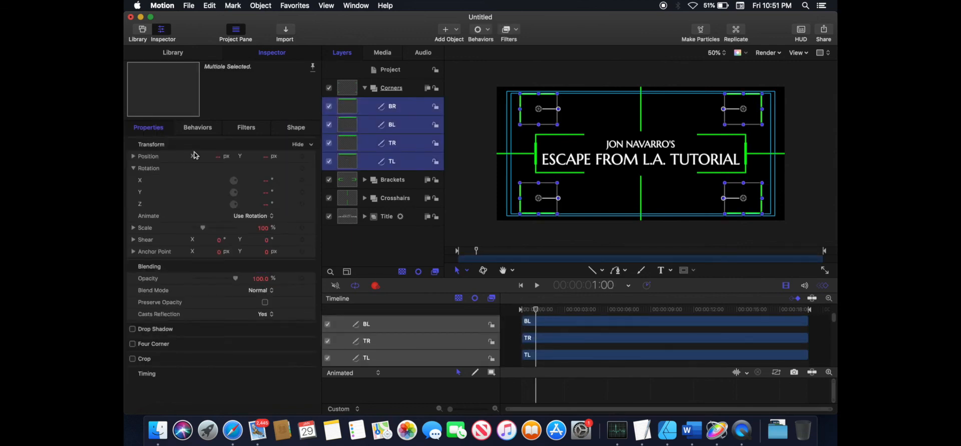
pyautogui.click(302, 157)
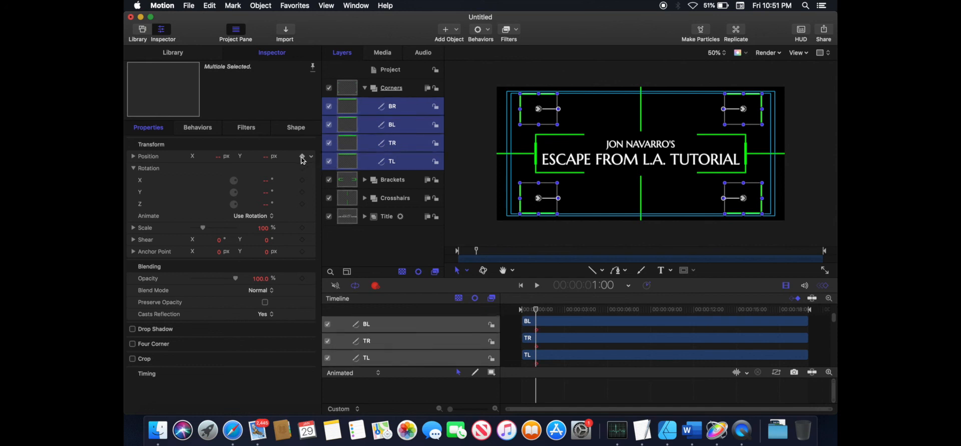
# - Set the BL corner's starting position to X -1083 and Y -660 px
pyautogui.click(410, 105)
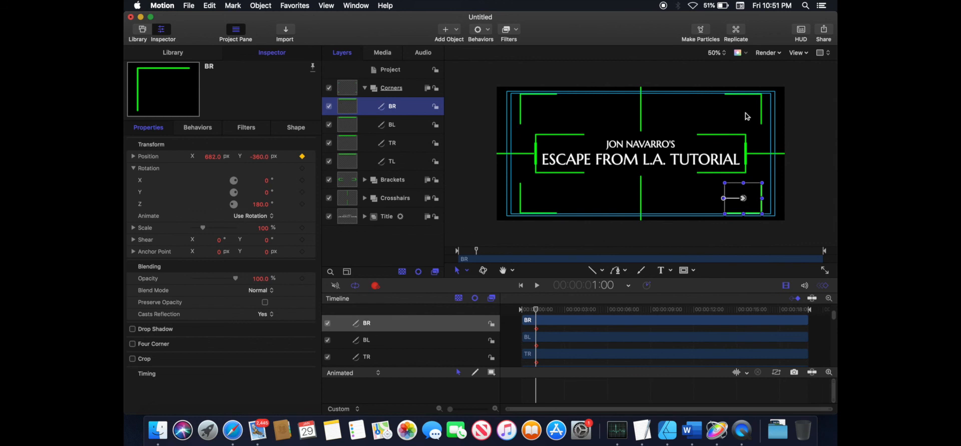
pyautogui.moveTo(211, 157); pyautogui.dragTo(213, 135)
pyautogui.moveTo(260, 157); pyautogui.dragTo(260, 180)
pyautogui.doubleClick(260, 157)
pyautogui.click(352, 127)
pyautogui.doubleClick(212, 157)
pyautogui.write('-1083')
pyautogui.doubleClick(261, 157)
pyautogui.write('-660')
# - Set the TR corner's starting Position X to 1083 px
pyautogui.click(350, 110)
pyautogui.click(351, 145)
pyautogui.doubleClick(211, 158)
pyautogui.write('1063')
pyautogui.click(351, 162)
pyautogui.doubleClick(260, 157)
pyautogui.press('Return')
# - At the first frame, set the BR corner's position to X 1083 and Y -660 px
pyautogui.press('Home')
pyautogui.click(352, 143)
pyautogui.doubleClick(211, 156)
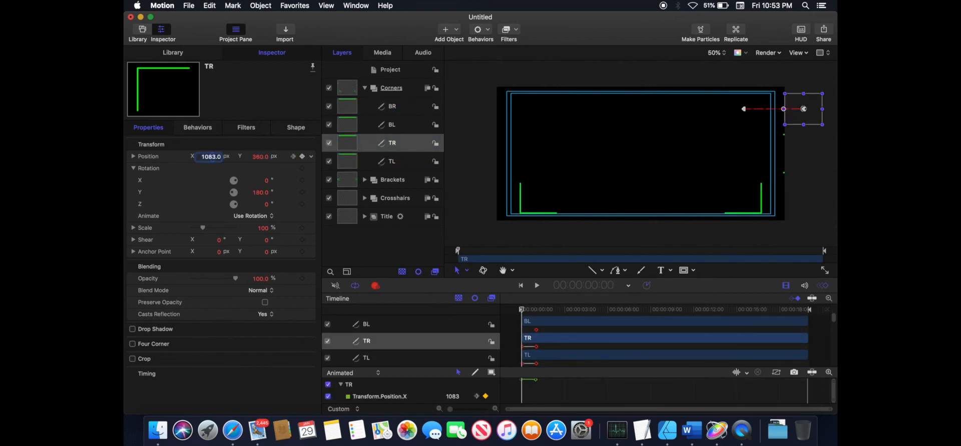
pyautogui.click(352, 125)
pyautogui.click(356, 106)
pyautogui.doubleClick(260, 157)
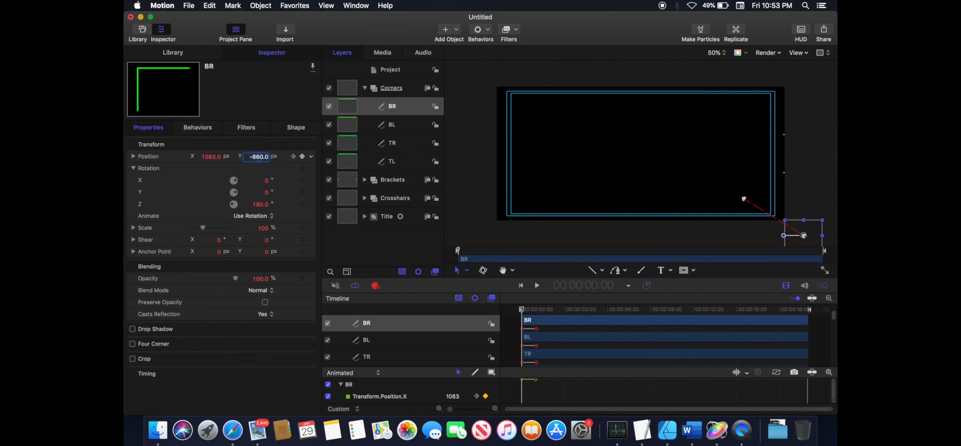
pyautogui.press('Return')
# - Review the bracket layers and play back the full title animation from the start
pyautogui.click(364, 180)
pyautogui.click(352, 200)
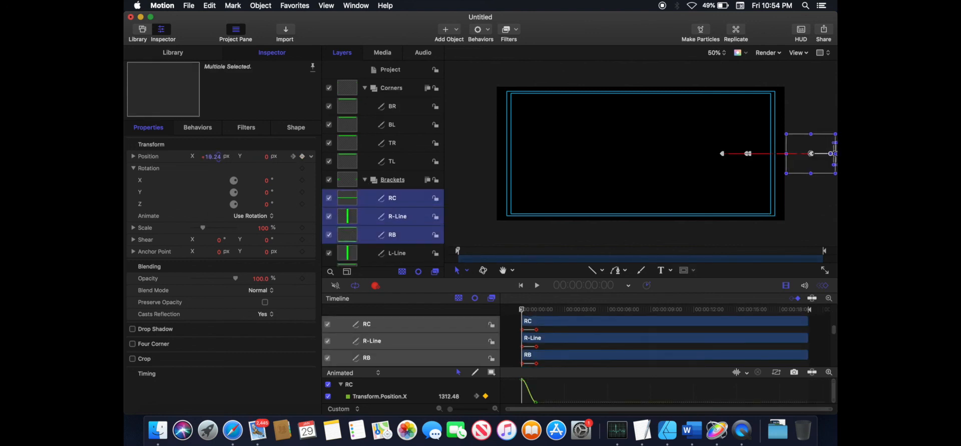
pyautogui.click(476, 214)
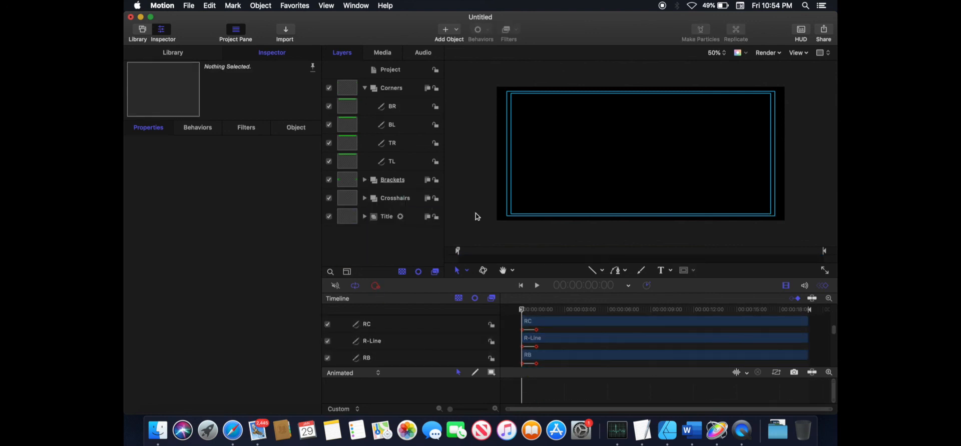
pyautogui.click(538, 287)
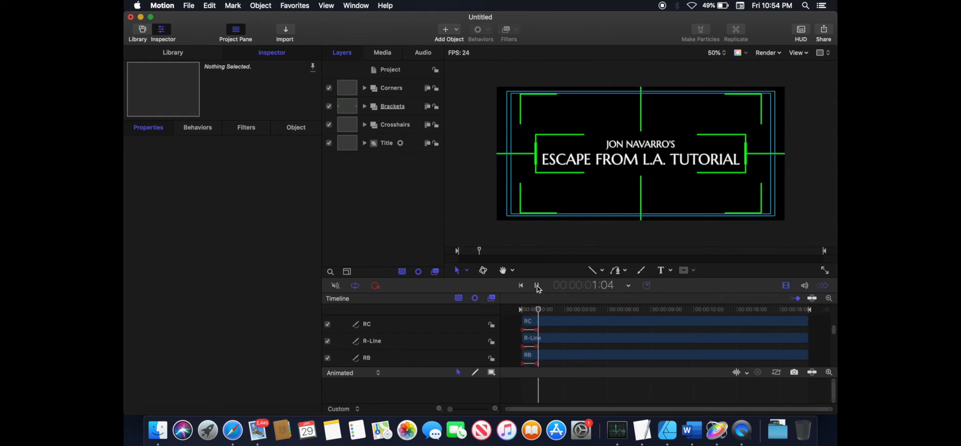
pyautogui.click(537, 287)
pyautogui.click(521, 286)
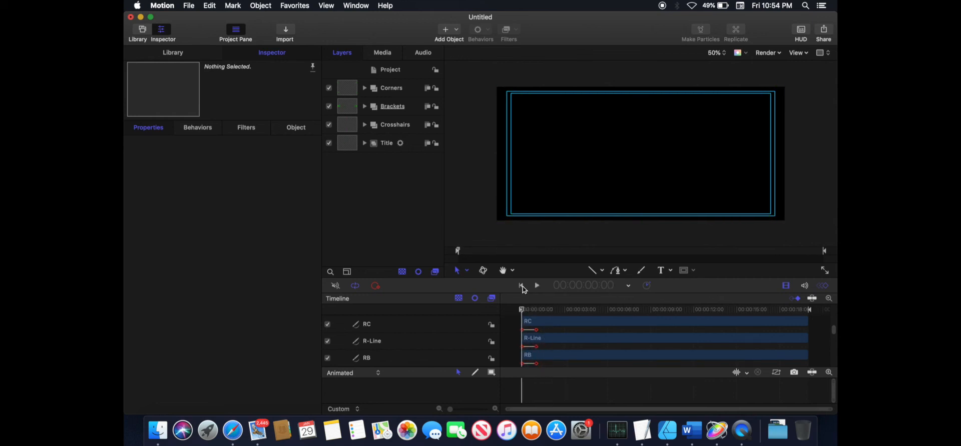
pyautogui.click(537, 286)
pyautogui.click(537, 286)
pyautogui.click(521, 286)
pyautogui.click(537, 286)
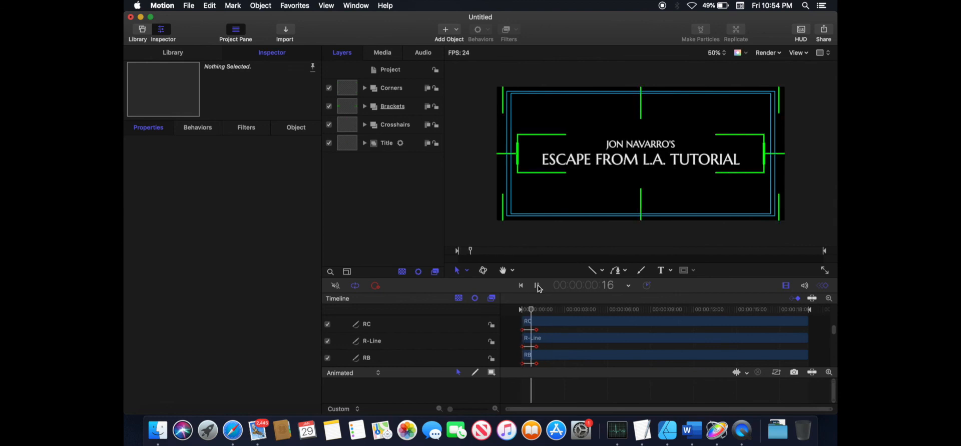
pyautogui.click(537, 286)
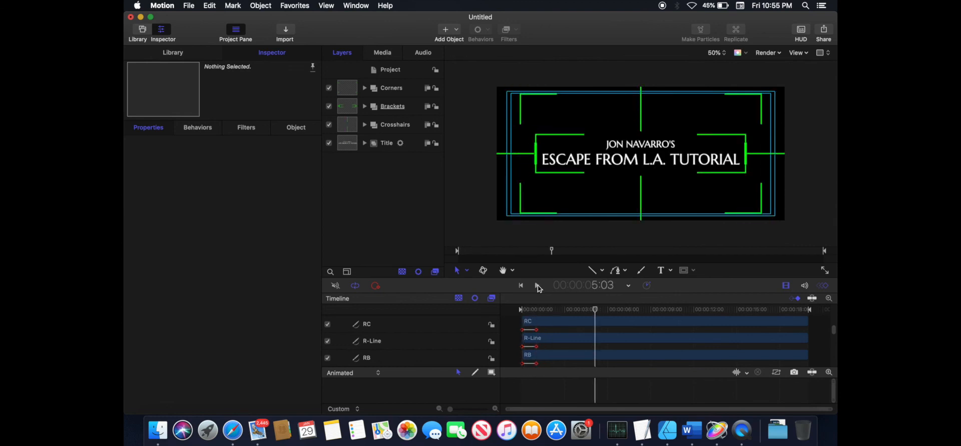